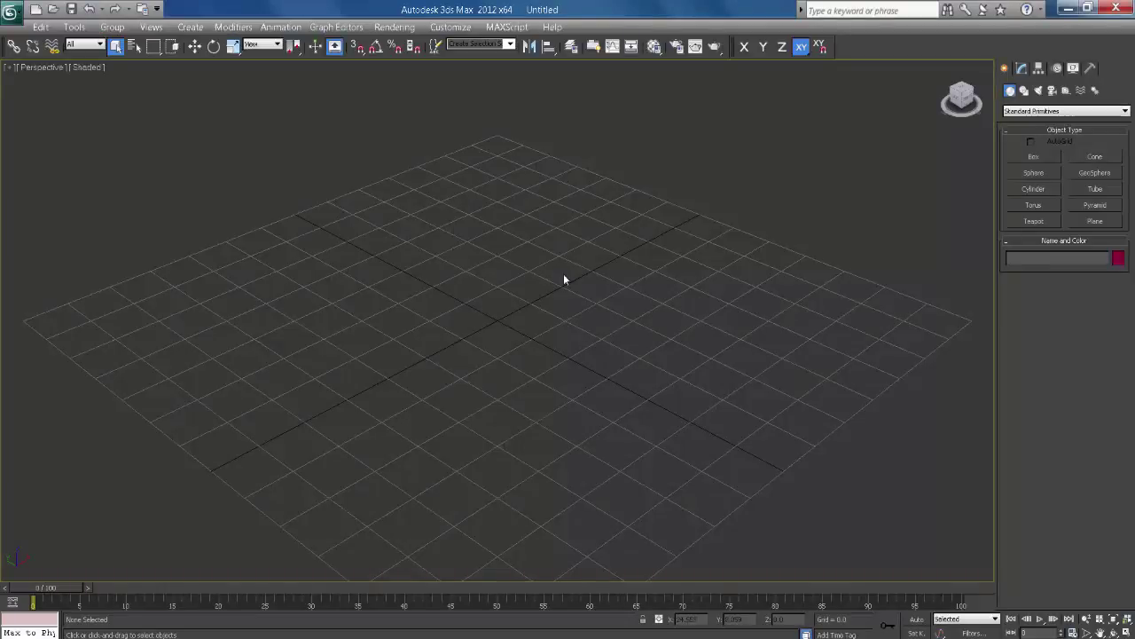
Step: Create a plane about 194 by 194 units centred near the grid origin and display it with edged faces
mouse_move(494, 303)
middle_mouse_down("alt")
mouse_move(486, 290)
mouse_move(508, 294)
middle_mouse_up("alt")
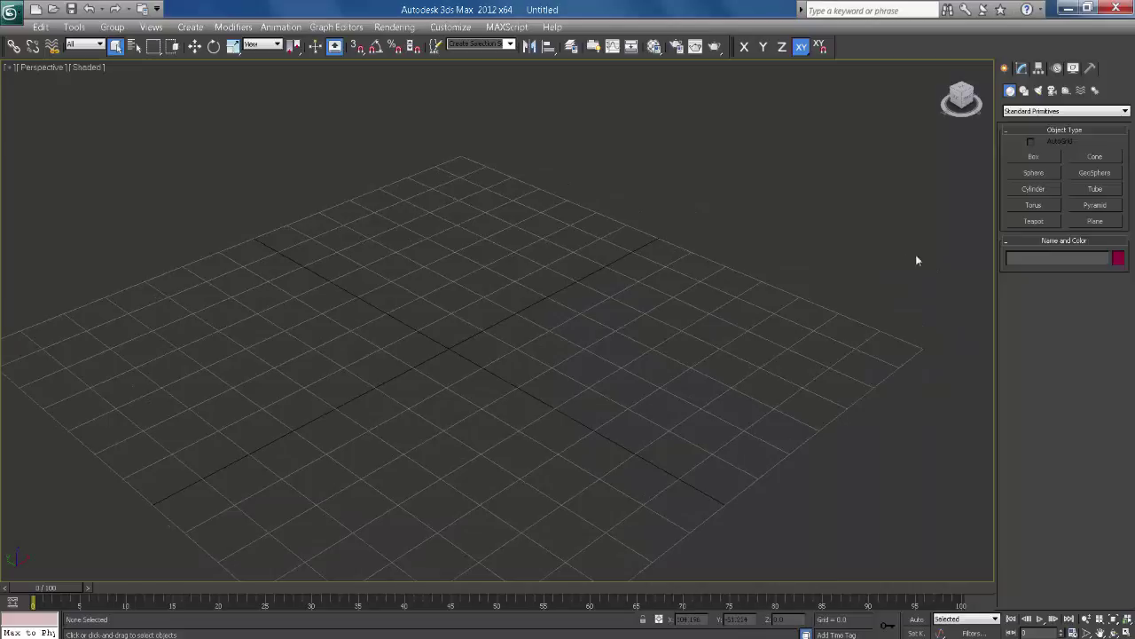
left_click(1099, 224)
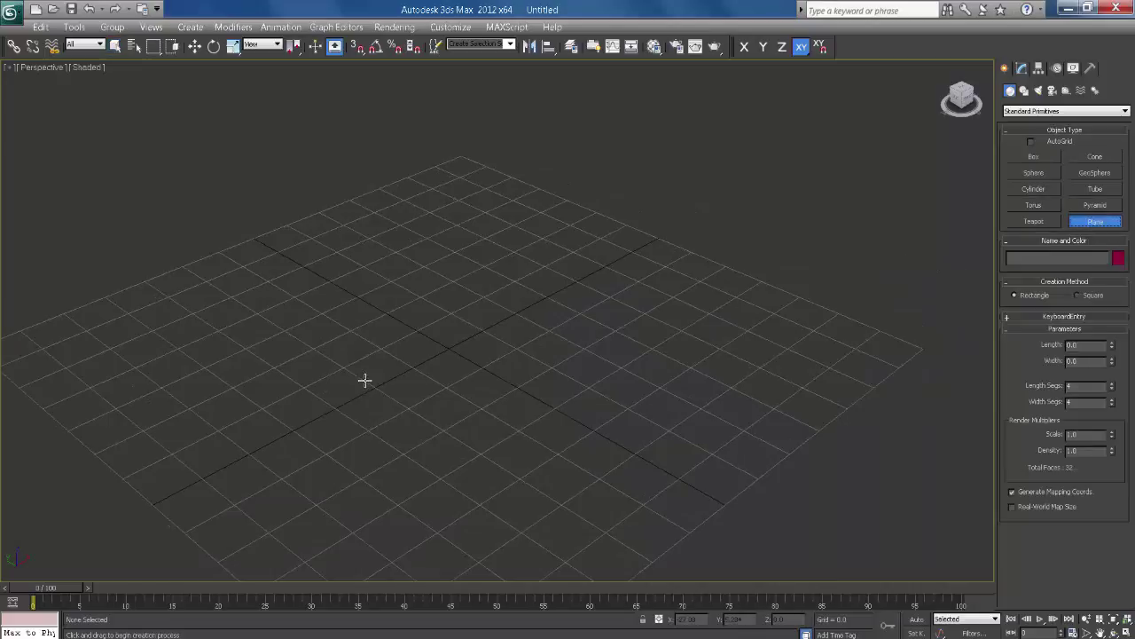
left_click_drag(434, 337, 722, 540)
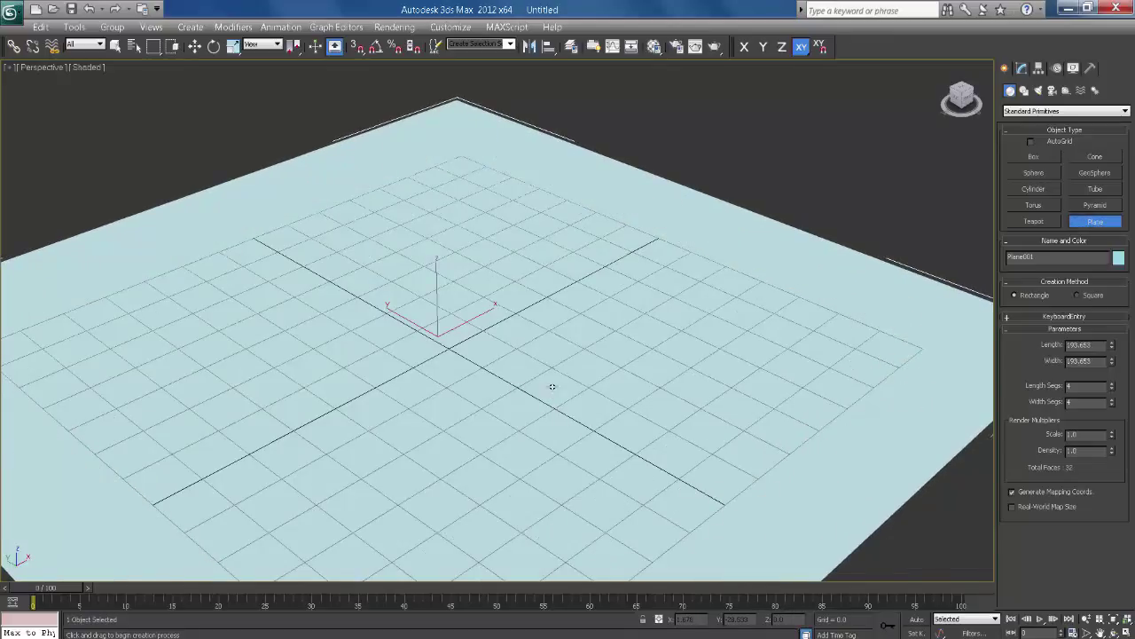
key("F4")
scroll(740, 390, "down", 3)
middle_click_drag(739, 390, 608, 384, "alt")
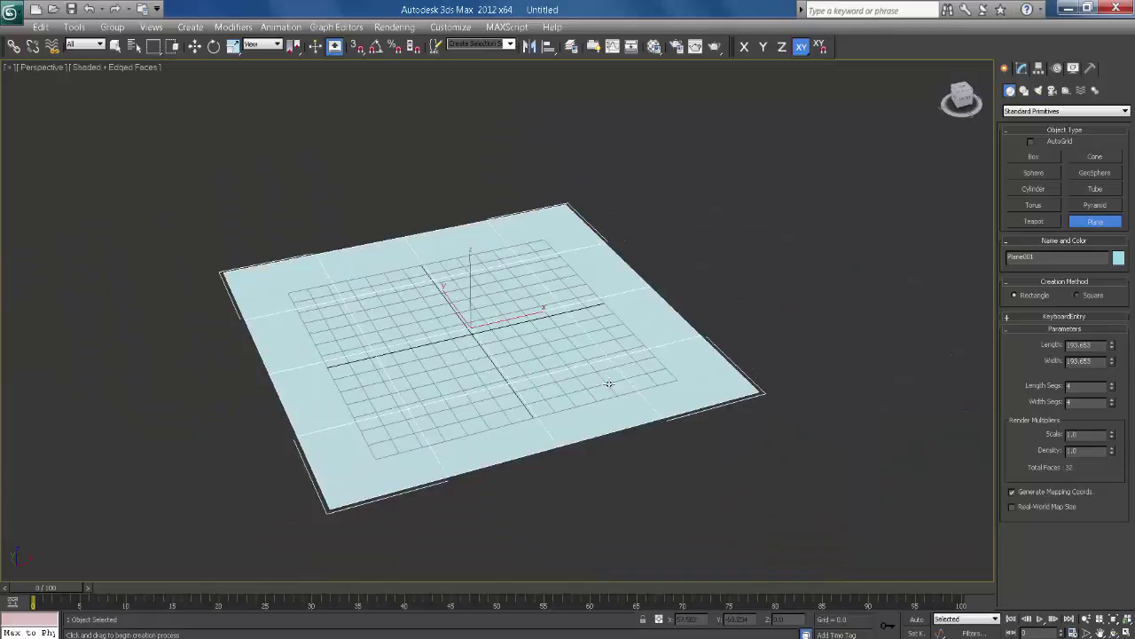
scroll(491, 363, "up", 1)
Step: Scale the plane up uniformly on all axes to about 12,800 percent
key("r")
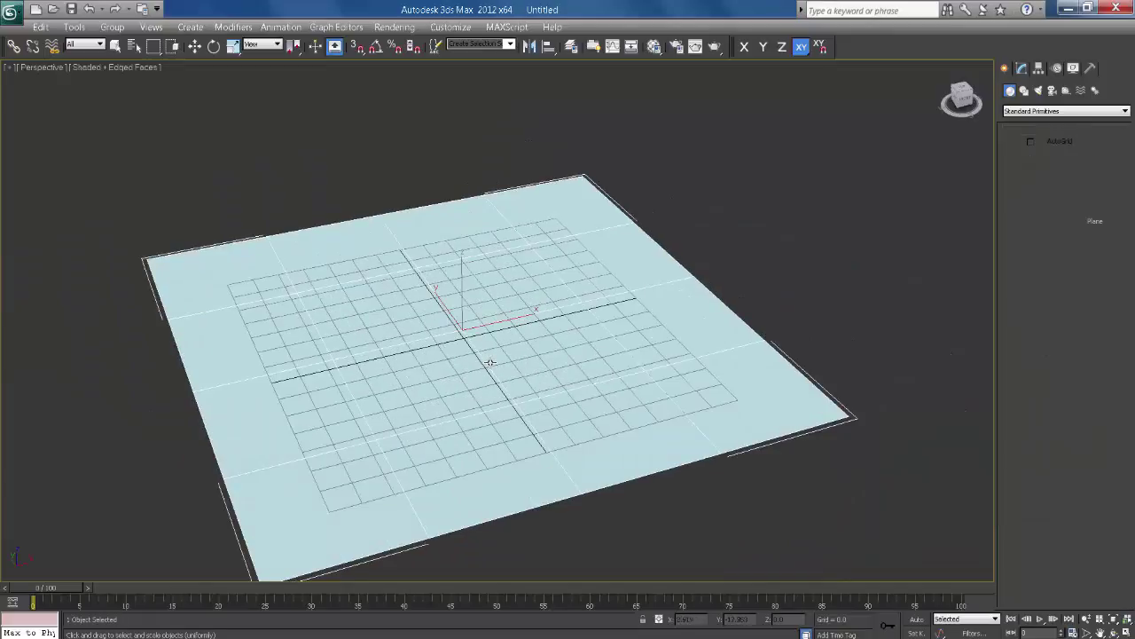
left_click_drag(459, 330, 211, 1)
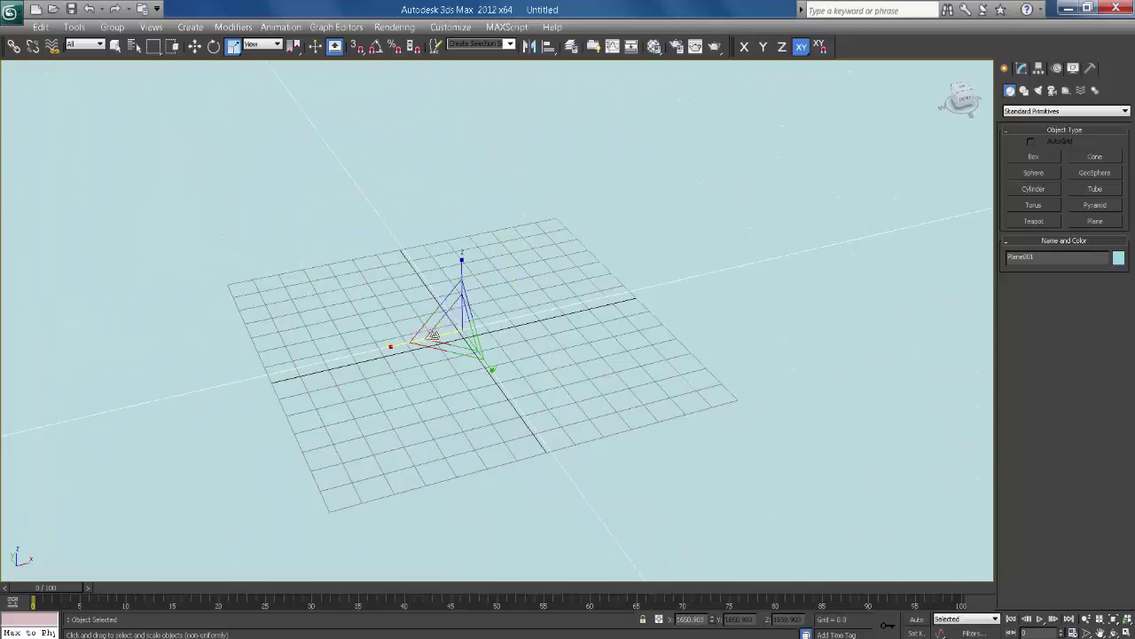
left_click_drag(460, 328, 357, 166)
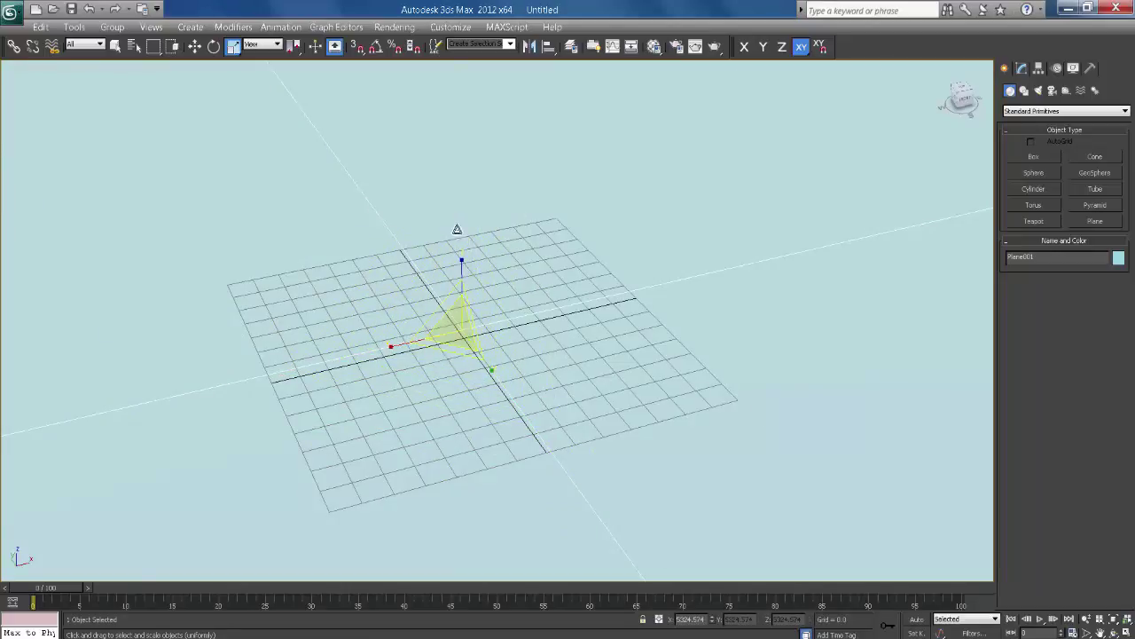
scroll(533, 291, "down", 7)
scroll(537, 287, "down", 1)
scroll(542, 284, "up", 1)
scroll(542, 284, "down", 2)
scroll(511, 315, "down", 8)
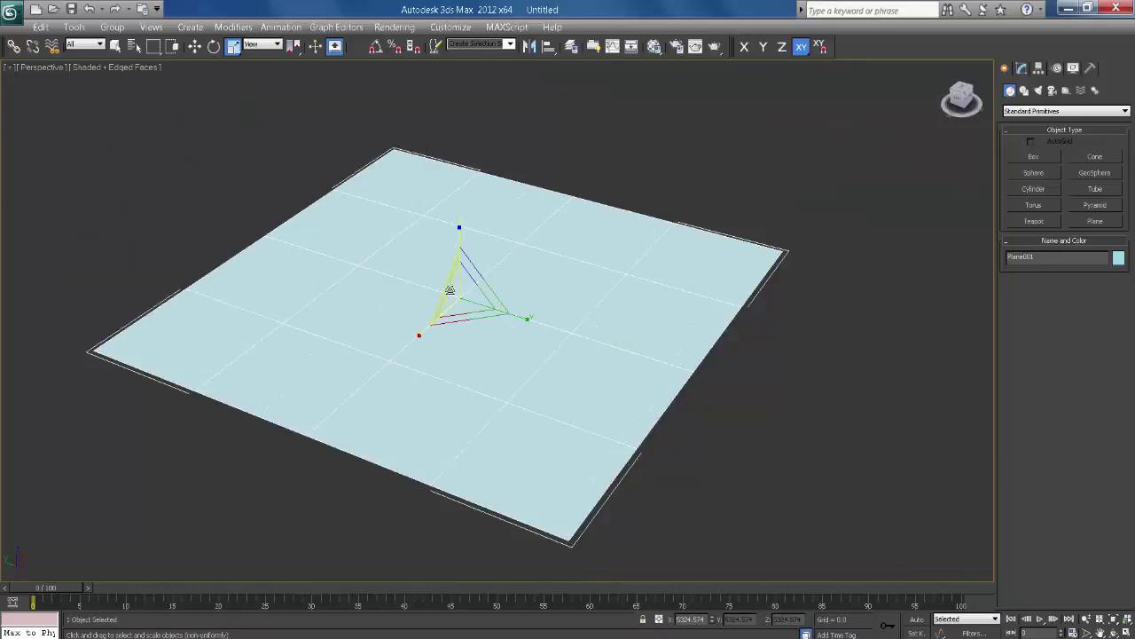
scroll(376, 211, "up", 5)
scroll(517, 269, "down", 5)
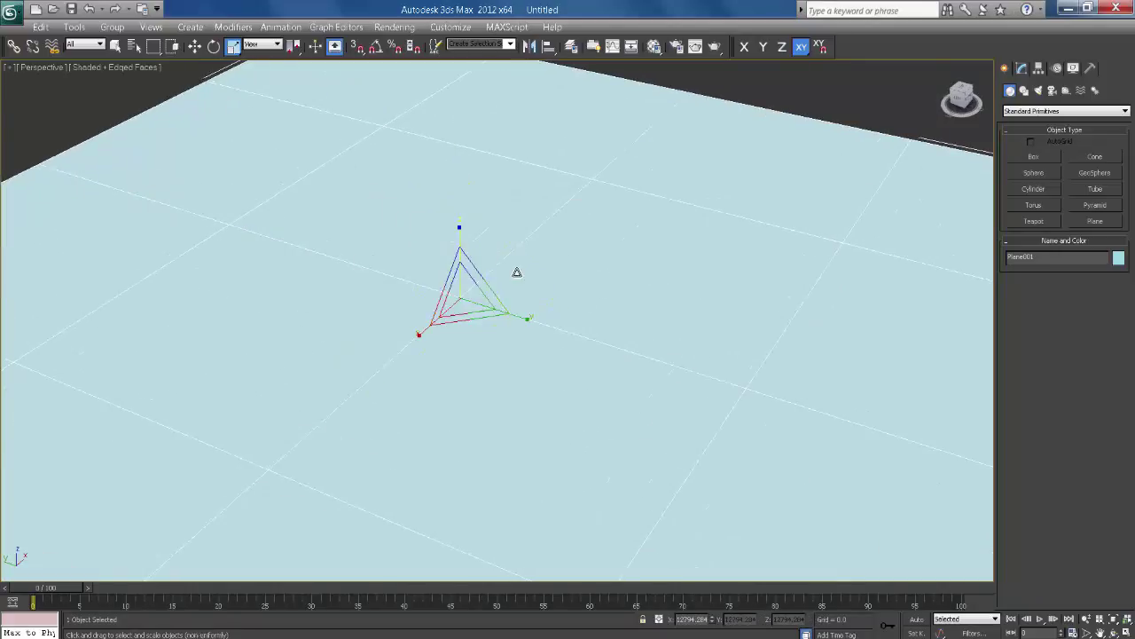
key("w")
Step: Set the plane's length and width segments to 50 each
scroll(506, 299, "up", 1)
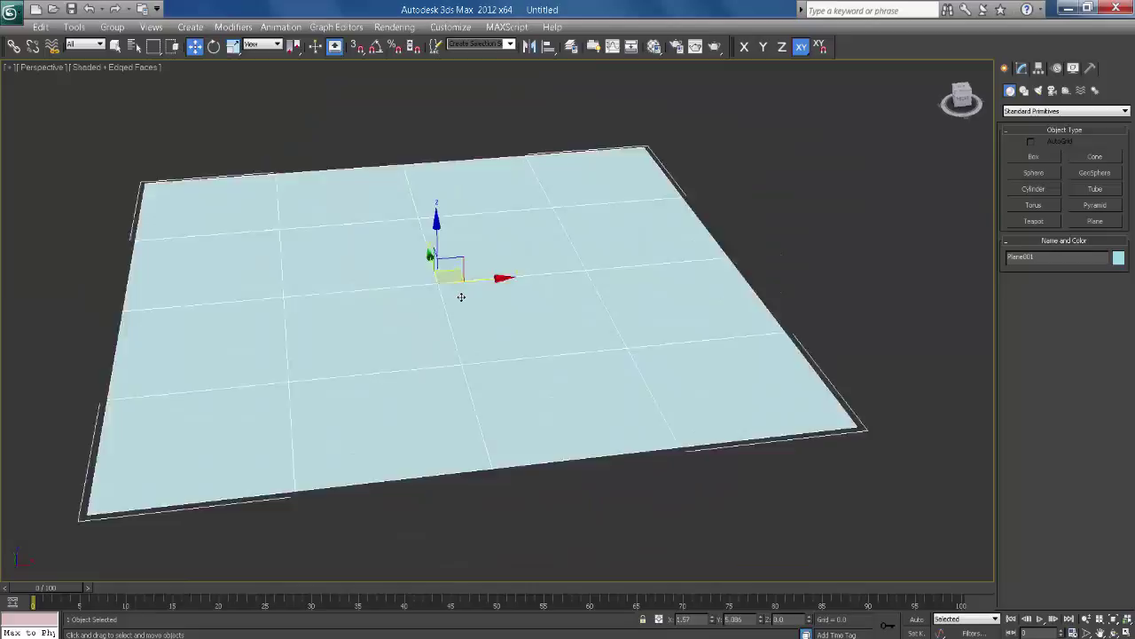
scroll(496, 302, "up", 5)
left_click(1025, 71)
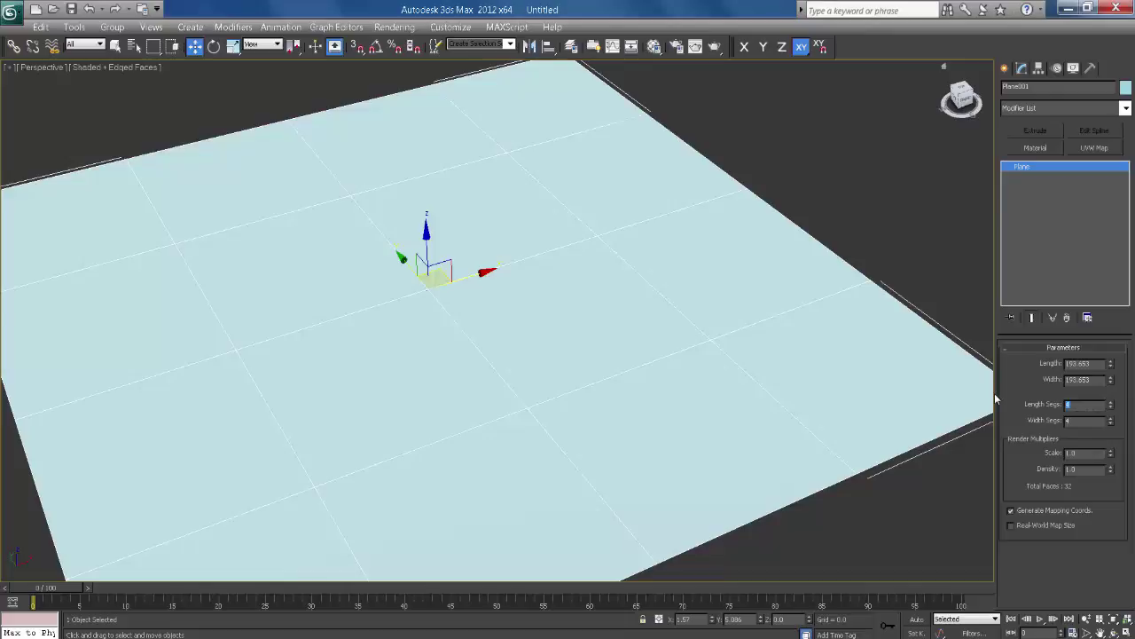
key("Return")
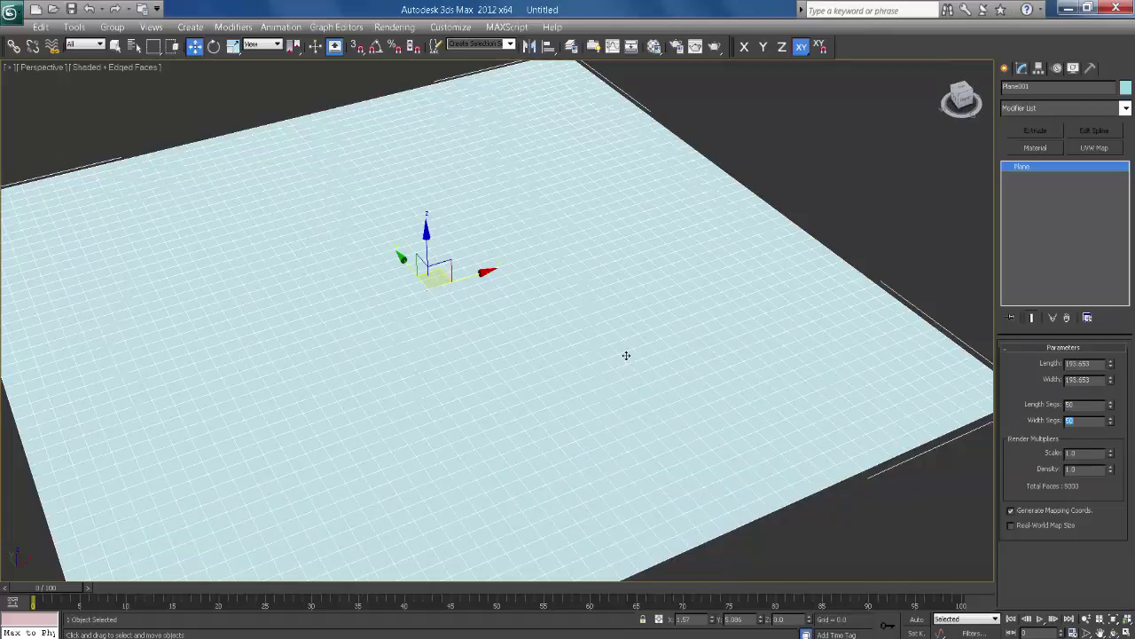
Step: Enlarge the subdivided plane uniformly again to about 17,000 percent
middle_click_drag(626, 355, 610, 353, "alt")
scroll(610, 352, "up", 1)
scroll(594, 357, "down", 1)
scroll(554, 359, "down", 3)
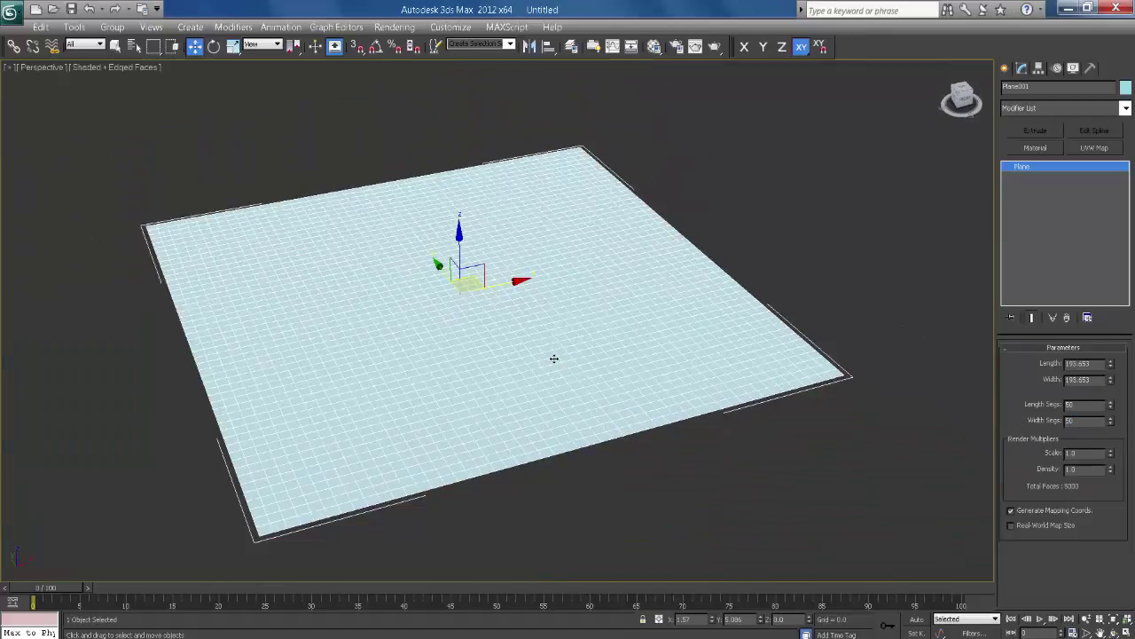
scroll(524, 332, "up", 2)
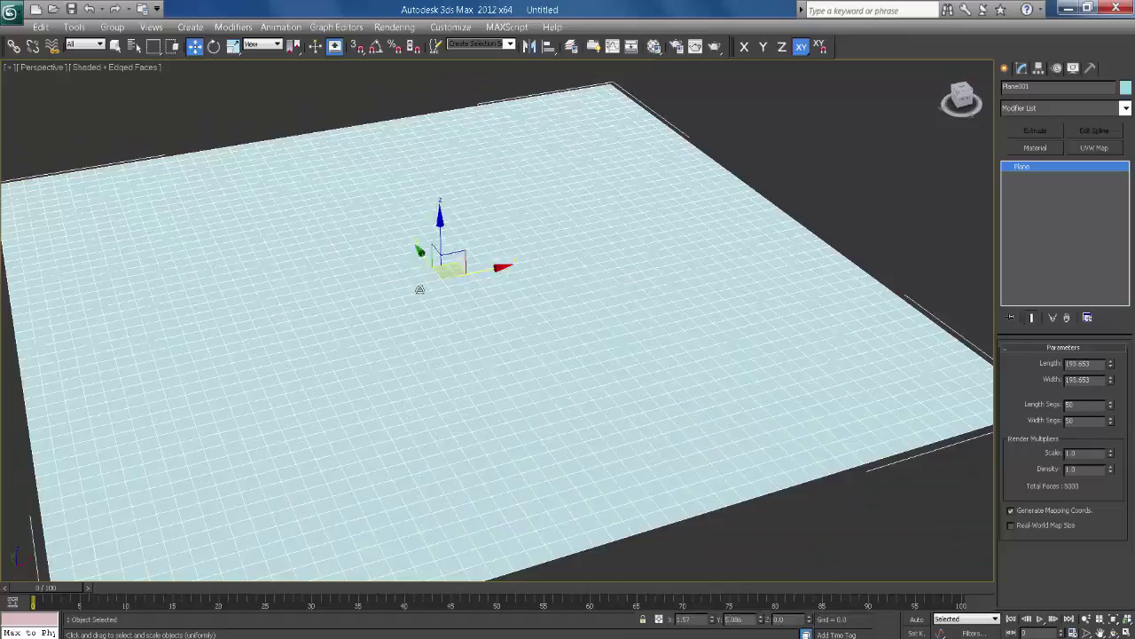
key("r")
scroll(417, 261, "up", 2)
scroll(417, 262, "down", 2)
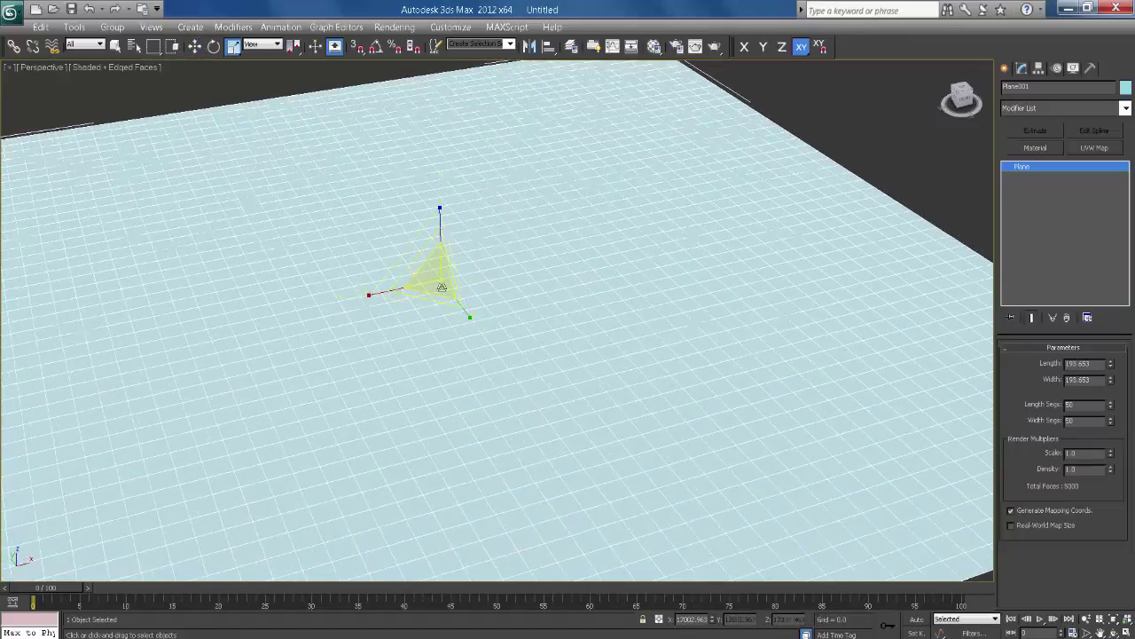
key("w")
Step: Convert the plane to an Editable Poly
scroll(501, 275, "down", 4)
middle_click_drag(520, 299, 551, 290, "alt")
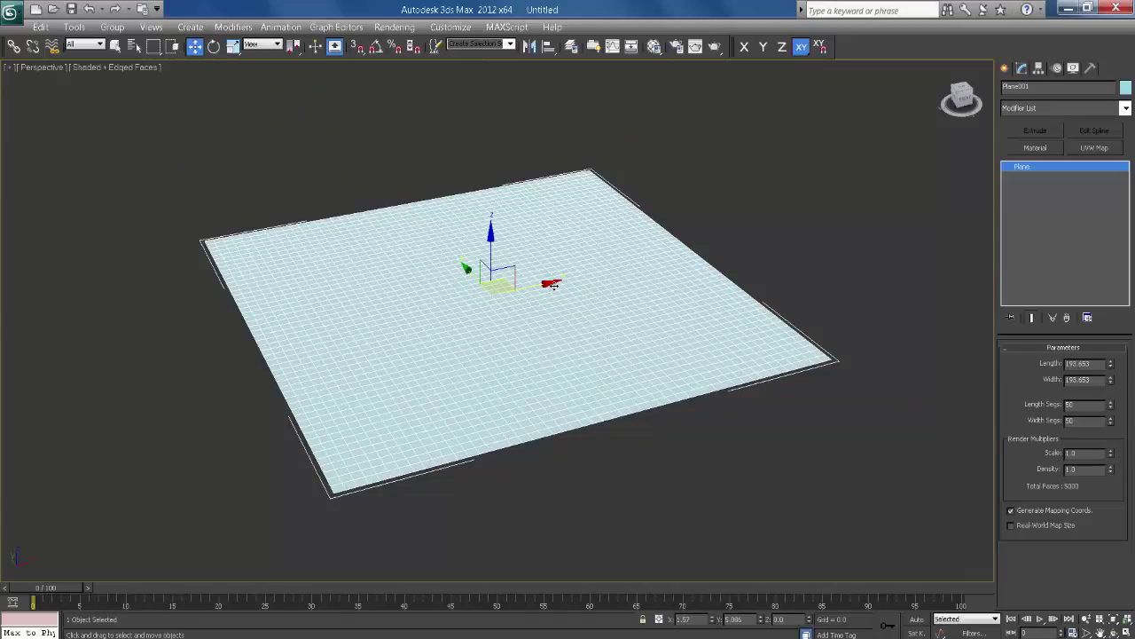
right_click(551, 284)
mouse_move(631, 428)
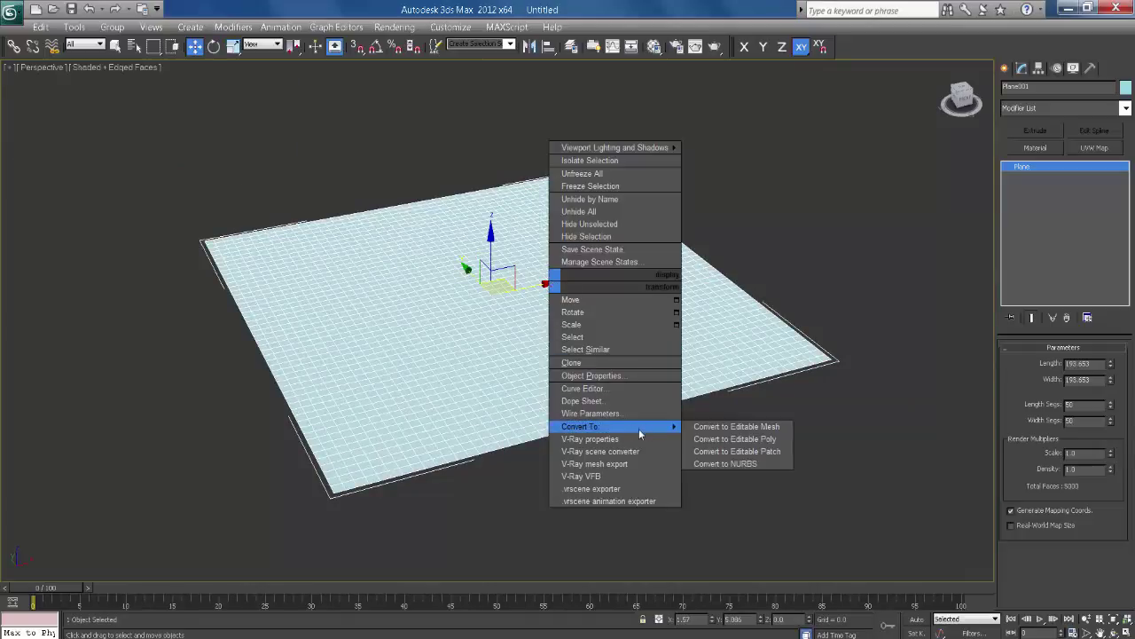
left_click(754, 439)
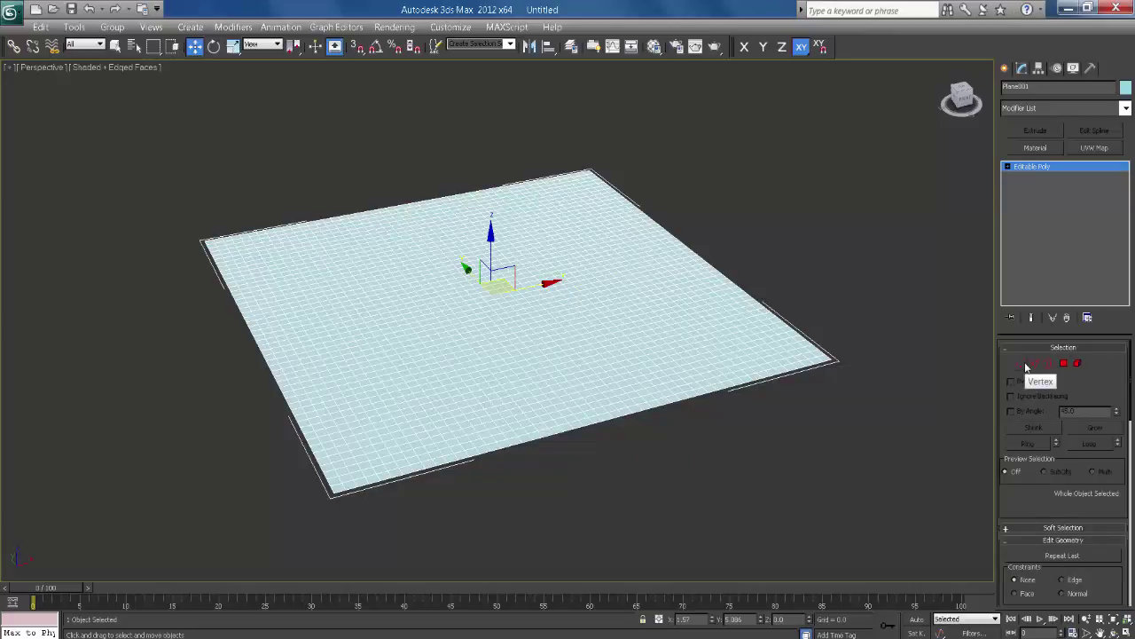
Step: Switch to vertex editing, show the Paint Deformation settings and activate the Push/Pull brush
left_click(1024, 362)
scroll(779, 343, "up", 5)
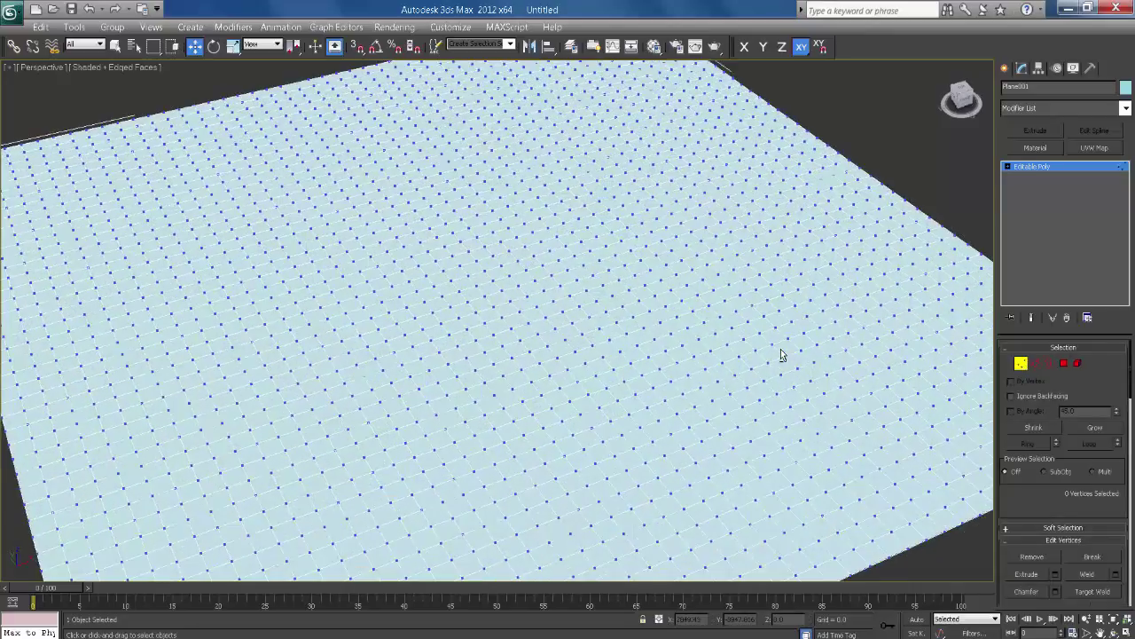
right_click(1099, 383)
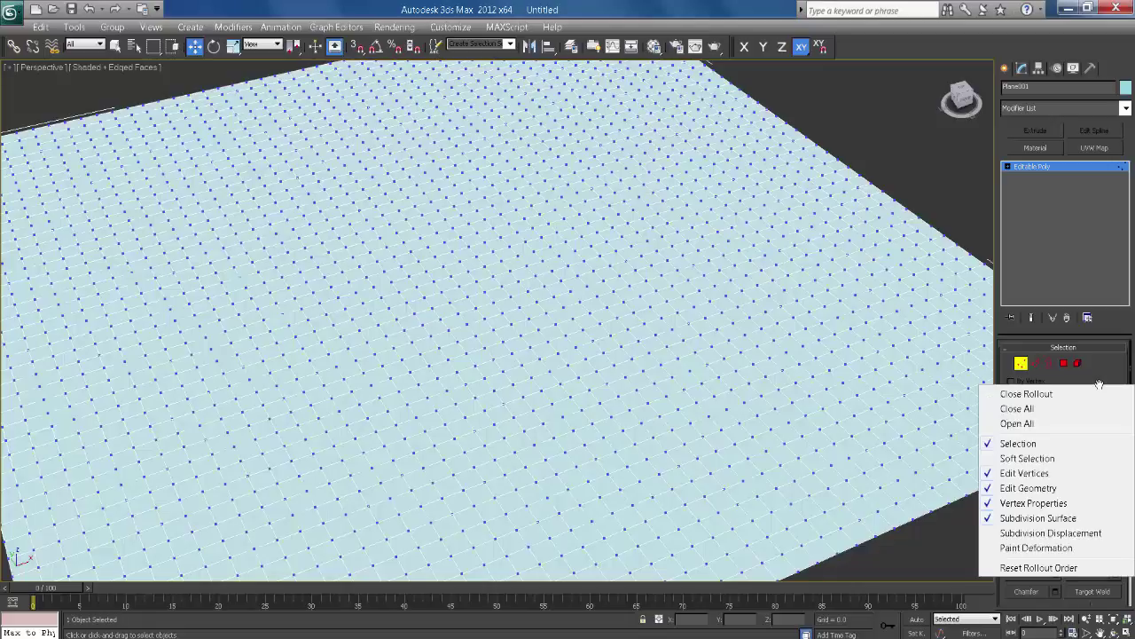
left_click(1049, 549)
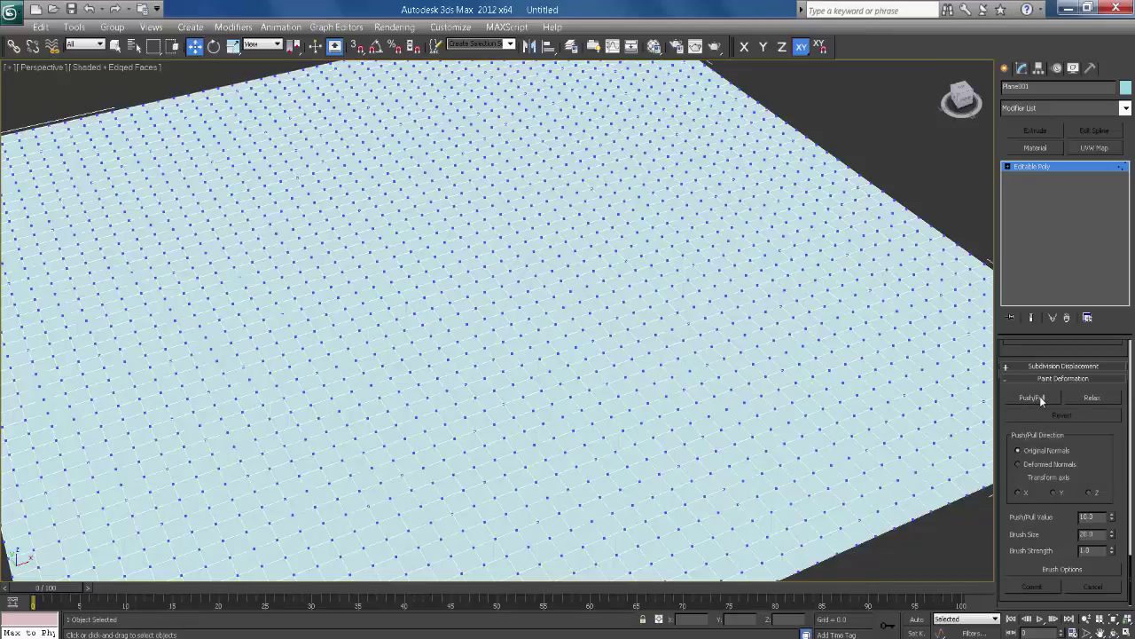
left_click(1043, 397)
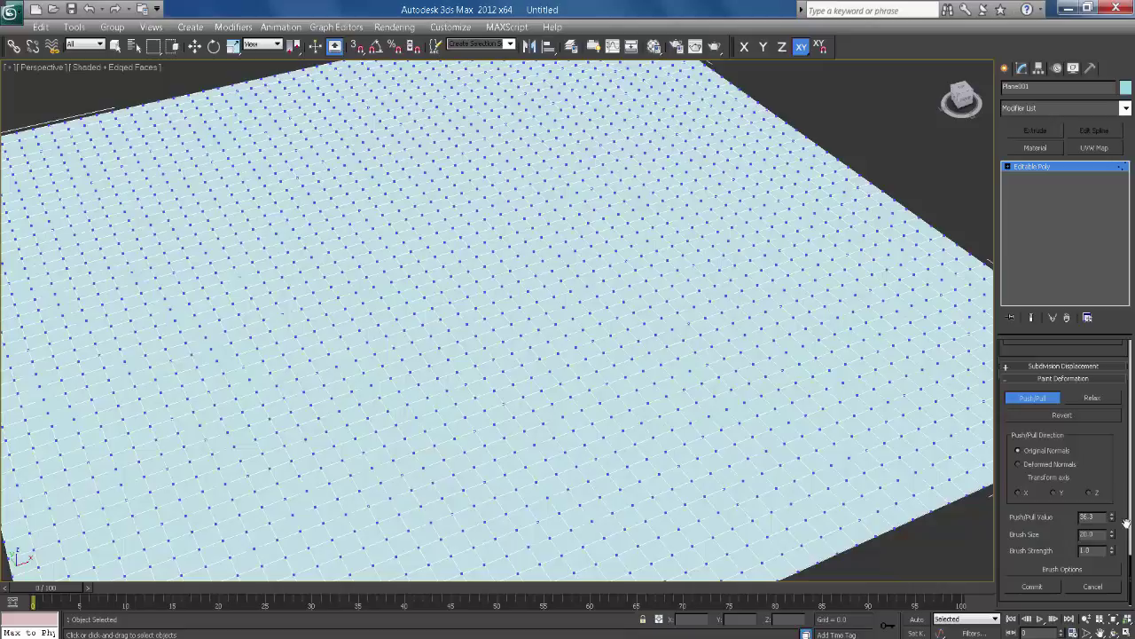
Step: Restore the push/pull value to 10, greatly enlarge the brush and paint a first cluster of peaks on the plane
key("ctrl+z")
left_click_drag(1113, 534, 745, 335)
scroll(564, 330, "down", 6)
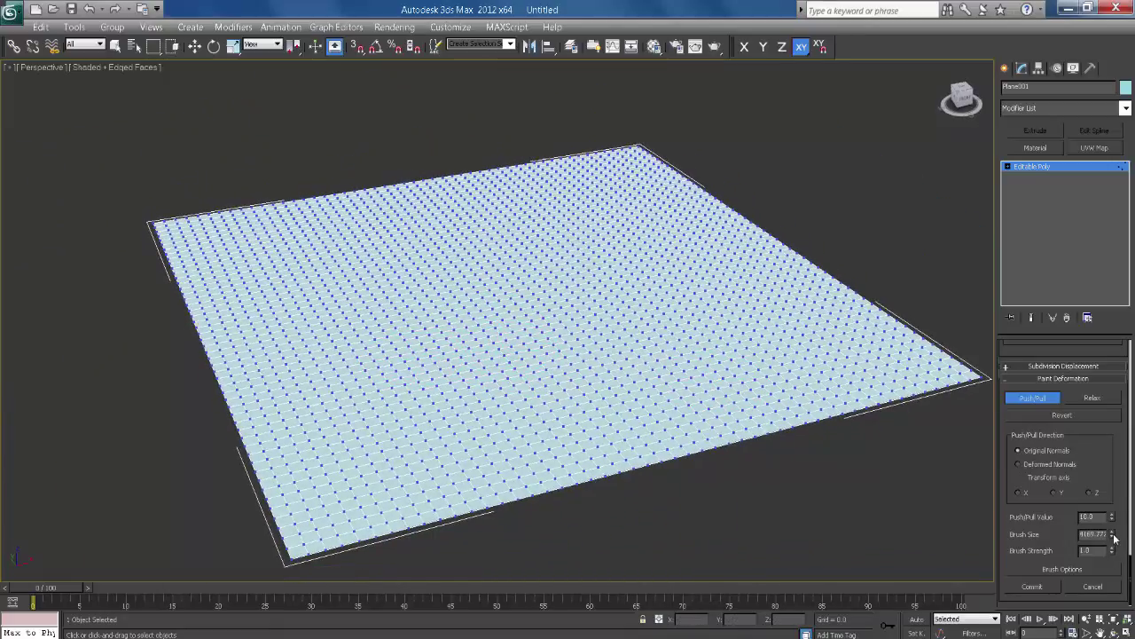
left_click_drag(1115, 539, 1111, 560)
mouse_move(357, 294)
left_mouse_down()
mouse_move(479, 224)
mouse_move(378, 268)
left_mouse_up()
Step: Increase the brush size to about 5026 and paint hills and ridges across the whole plane
left_click_drag(1113, 534, 1113, 518)
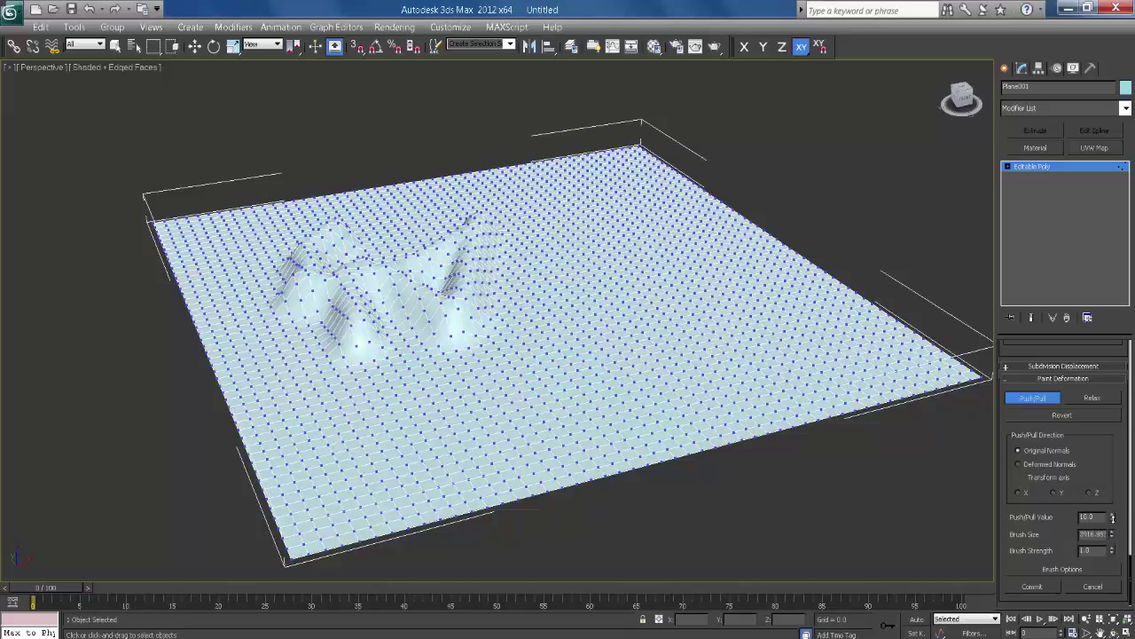
mouse_move(459, 295)
left_mouse_down()
mouse_move(411, 236)
mouse_move(528, 193)
mouse_move(244, 233)
mouse_move(455, 195)
mouse_move(528, 164)
mouse_move(651, 164)
mouse_move(289, 409)
mouse_move(266, 470)
mouse_move(580, 402)
mouse_move(687, 300)
mouse_move(790, 377)
mouse_move(820, 383)
mouse_move(638, 434)
mouse_move(616, 282)
mouse_move(825, 310)
mouse_move(562, 299)
mouse_move(351, 359)
mouse_move(424, 302)
left_mouse_up()
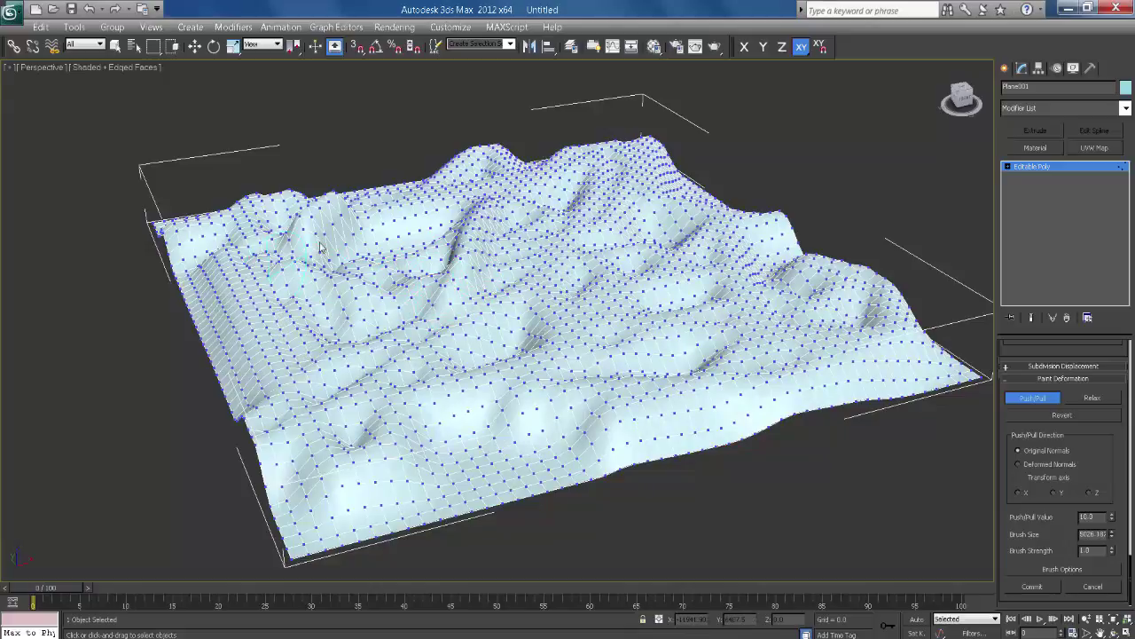
mouse_move(320, 247)
left_mouse_down()
mouse_move(600, 147)
mouse_move(320, 262)
mouse_move(308, 307)
mouse_move(480, 317)
mouse_move(445, 350)
mouse_move(803, 337)
left_mouse_up()
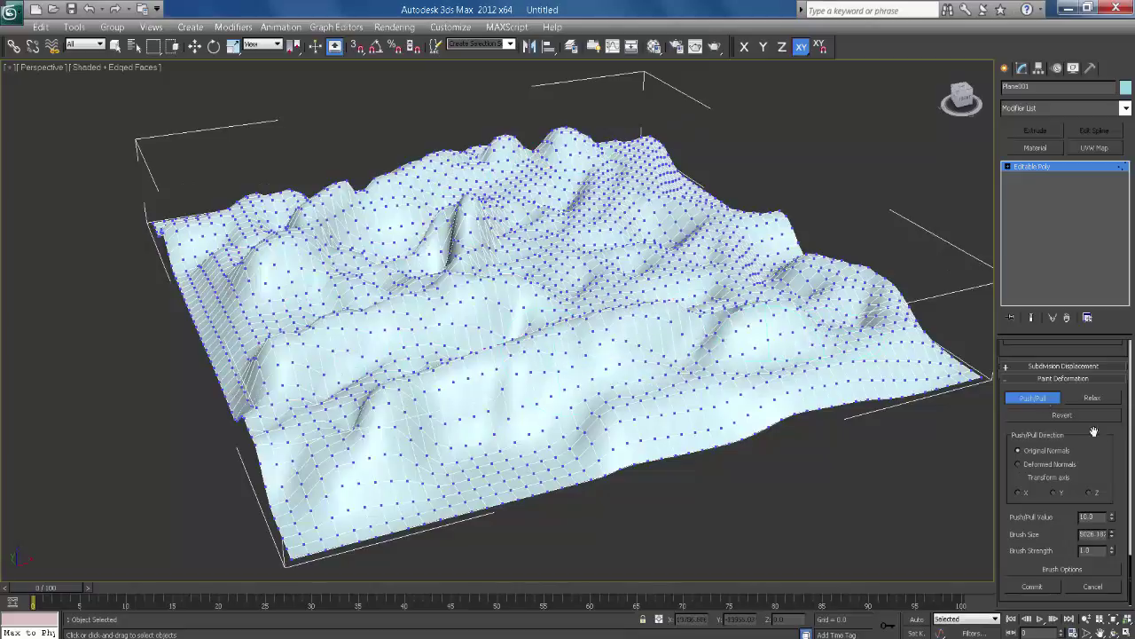
Step: Try stronger Push/Pull strokes, undo the unwanted ones, and paint taller peaks with a push/pull value of about 12.65
left_click_drag(1098, 463, 1094, 454)
left_click_drag(676, 309, 490, 317)
key("ctrl+z")
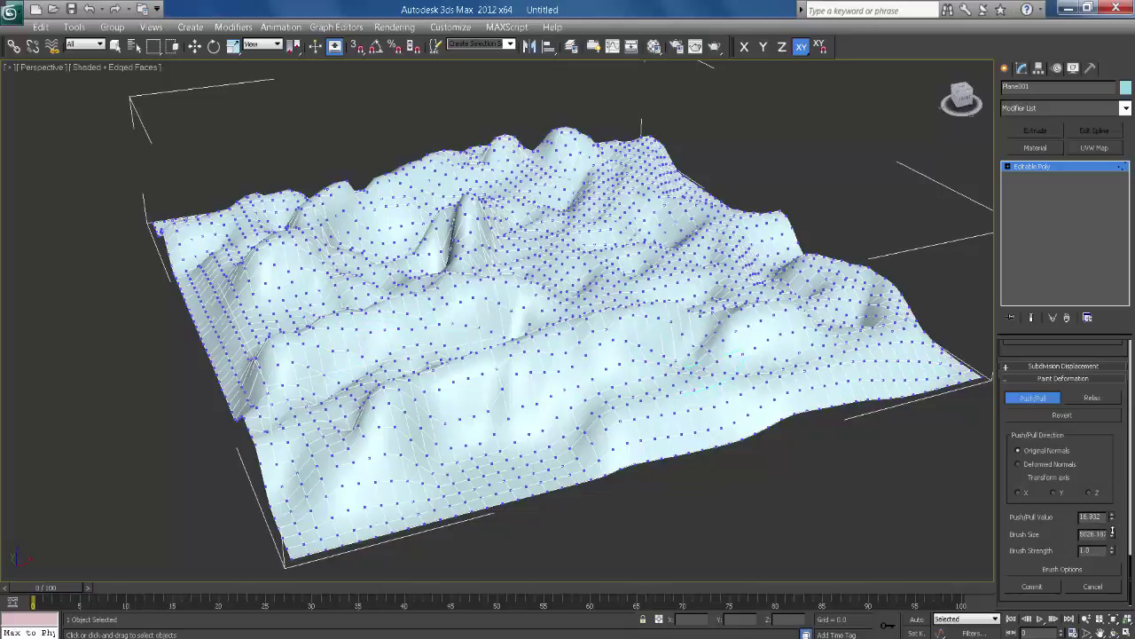
mouse_move(635, 292)
left_mouse_down()
mouse_move(480, 233)
mouse_move(243, 246)
mouse_move(235, 283)
mouse_move(337, 479)
mouse_move(798, 306)
mouse_move(612, 173)
mouse_move(532, 155)
mouse_move(355, 260)
mouse_move(455, 288)
mouse_move(315, 333)
mouse_move(451, 206)
mouse_move(631, 242)
left_mouse_up()
key("ctrl+z")
key("ctrl+z")
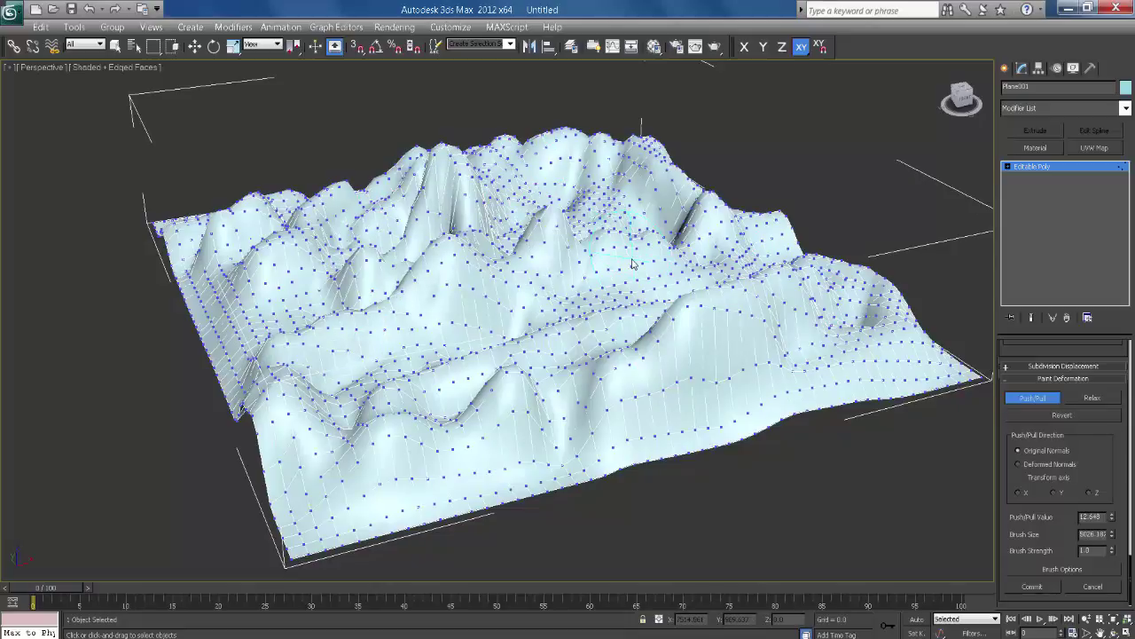
Step: Build up the ridges in the middle of the terrain with further Push/Pull strokes
mouse_move(592, 280)
middle_mouse_down("alt")
mouse_move(567, 306)
mouse_move(524, 314)
mouse_move(618, 332)
middle_mouse_up("alt")
scroll(524, 313, "up", 2)
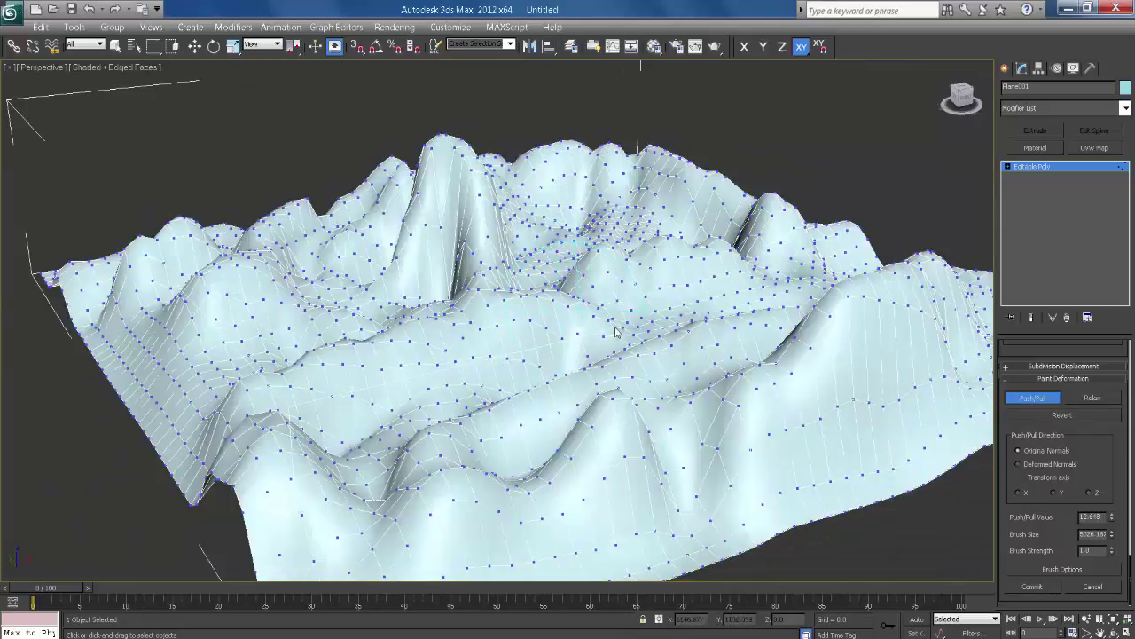
left_click_drag(1114, 534, 1110, 567)
mouse_move(503, 280)
left_mouse_down()
mouse_move(545, 237)
mouse_move(387, 260)
mouse_move(251, 299)
mouse_move(598, 278)
mouse_move(372, 379)
mouse_move(453, 377)
mouse_move(750, 276)
mouse_move(378, 253)
mouse_move(398, 273)
left_mouse_up()
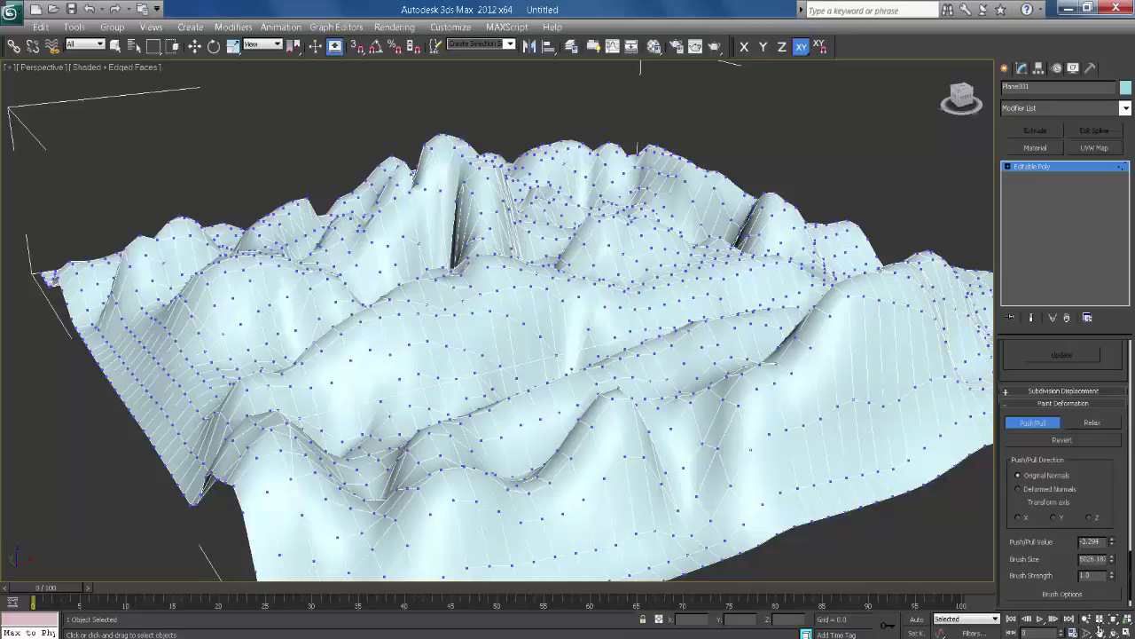
Step: Set the push/pull value to about -3.37 and carve valleys between the terrain's peaks
left_click_drag(1099, 628, 1098, 634)
middle_click_drag(550, 230, 499, 165, "alt")
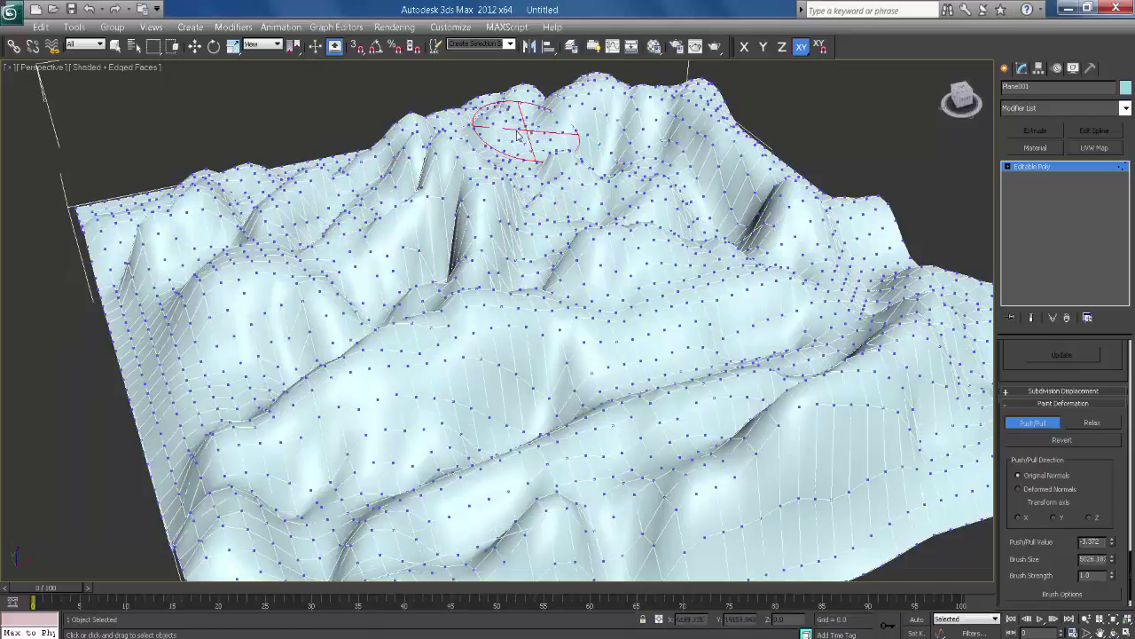
left_click_drag(461, 288, 529, 305)
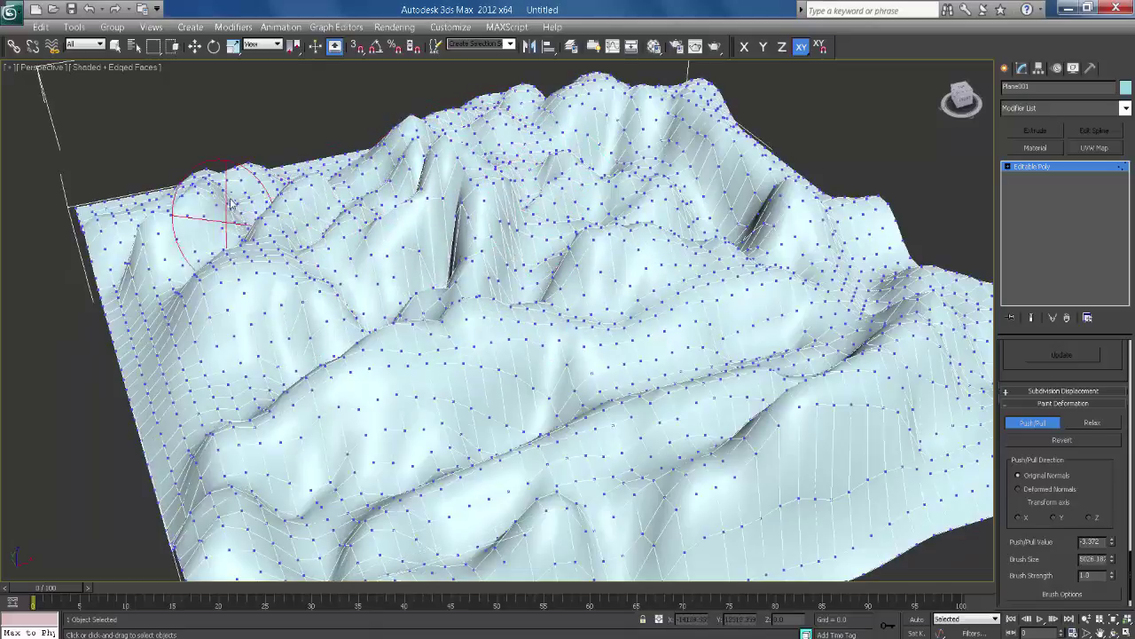
mouse_move(228, 204)
left_mouse_down()
mouse_move(589, 102)
mouse_move(577, 89)
mouse_move(373, 371)
mouse_move(322, 410)
mouse_move(816, 355)
mouse_move(469, 405)
mouse_move(640, 319)
left_mouse_up()
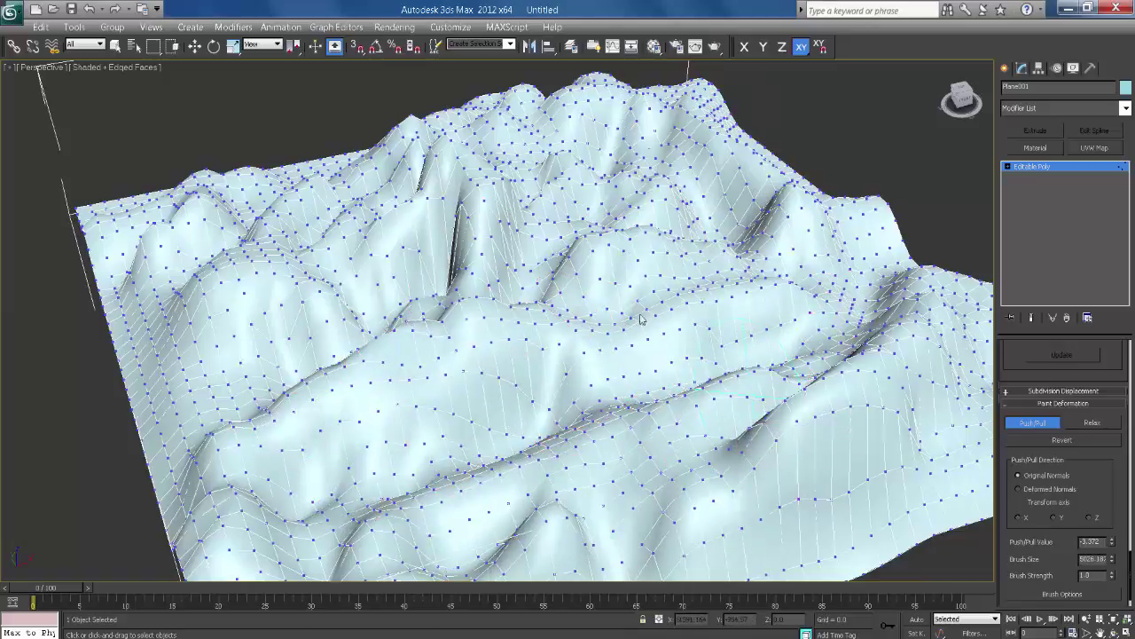
Step: Carve around the central peak from another side of the terrain and examine the mountains up close
middle_click_drag(640, 319, 657, 295, "alt")
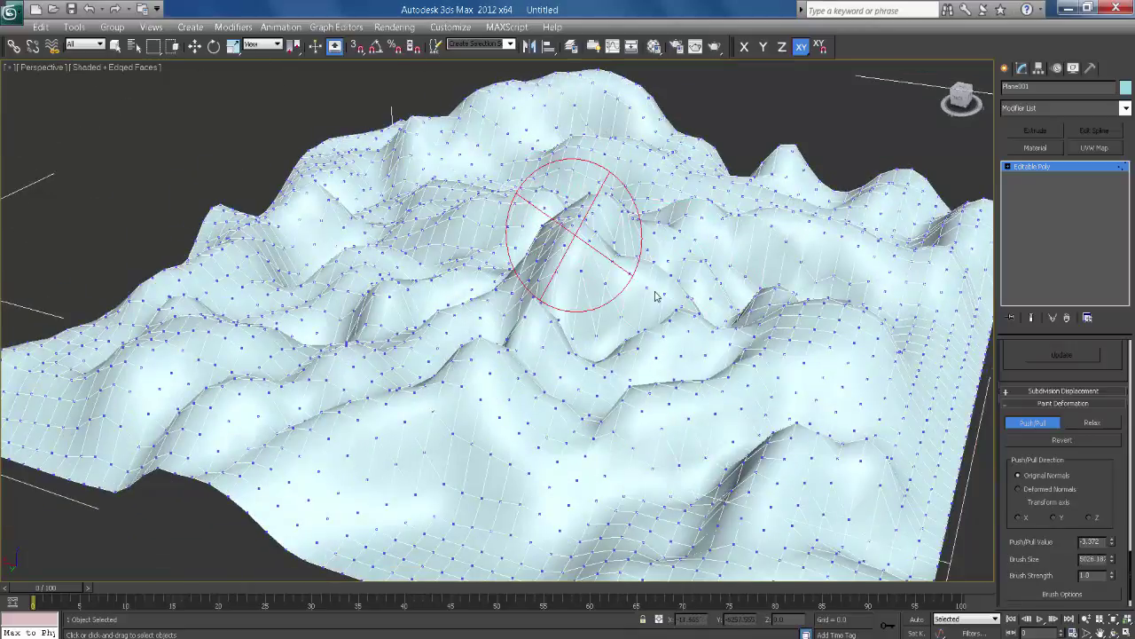
mouse_move(657, 295)
left_mouse_down()
mouse_move(567, 266)
mouse_move(608, 317)
mouse_move(468, 355)
mouse_move(739, 370)
mouse_move(807, 329)
mouse_move(499, 216)
mouse_move(240, 304)
mouse_move(513, 246)
mouse_move(565, 147)
mouse_move(697, 208)
mouse_move(566, 258)
mouse_move(697, 284)
left_mouse_up()
middle_click_drag(568, 336, 585, 315, "alt")
scroll(563, 318, "up", 5)
middle_click_drag(494, 379, 541, 372, "alt")
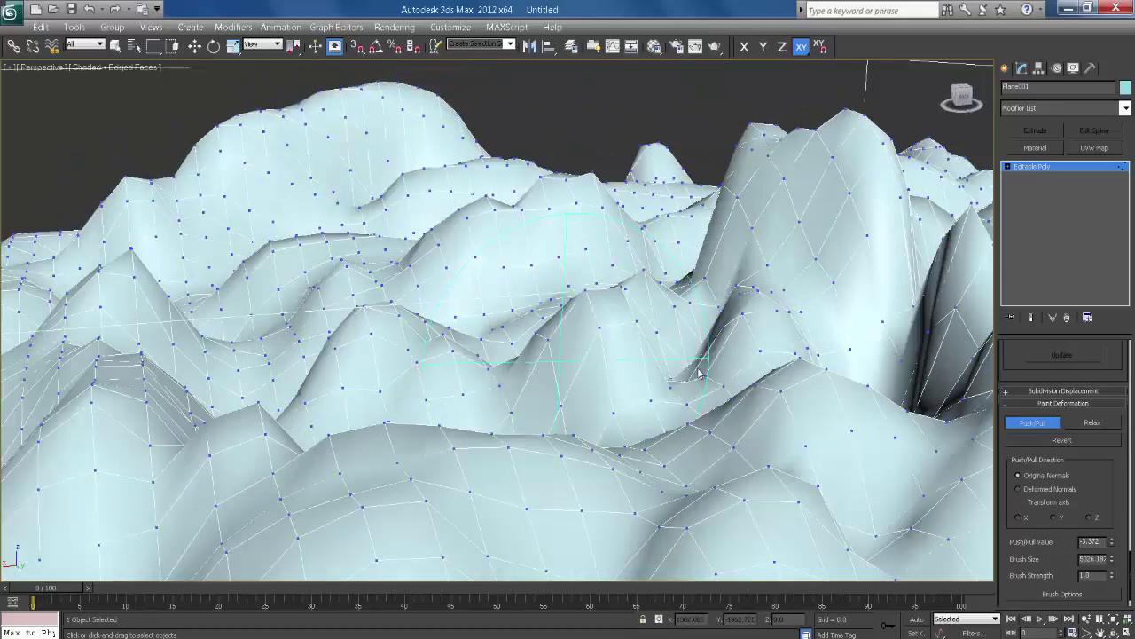
Step: Carve down the slopes around the tall central peak with further negative Push/Pull strokes
scroll(674, 381, "down", 3)
middle_click_drag(621, 395, 612, 378, "alt")
left_click(697, 234)
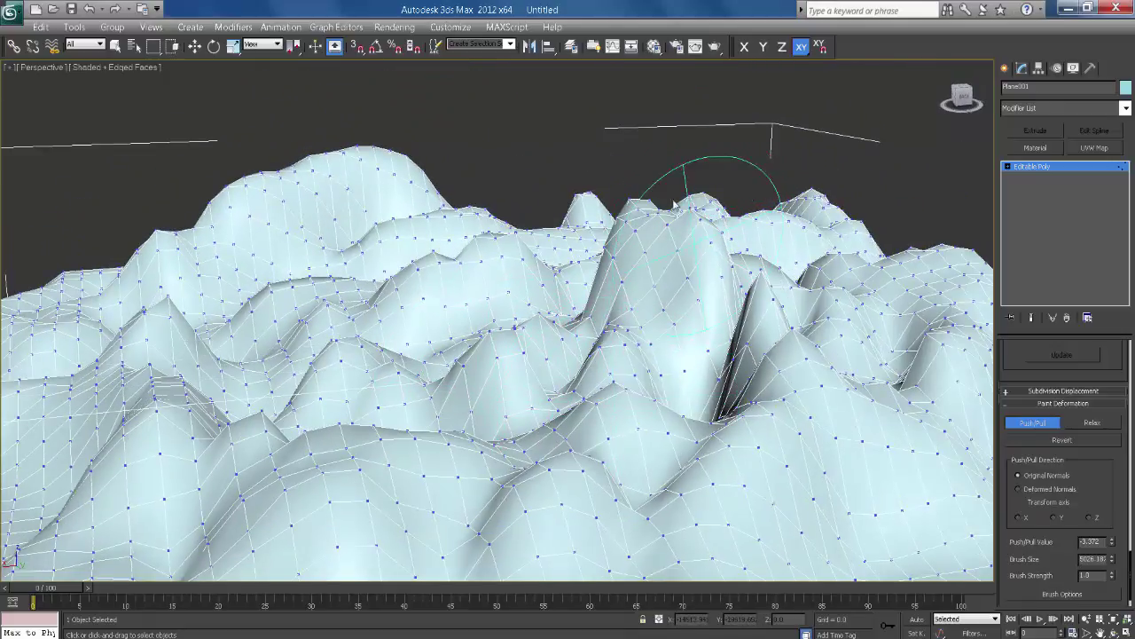
mouse_move(692, 213)
left_mouse_down()
mouse_move(798, 288)
mouse_move(740, 346)
left_mouse_up()
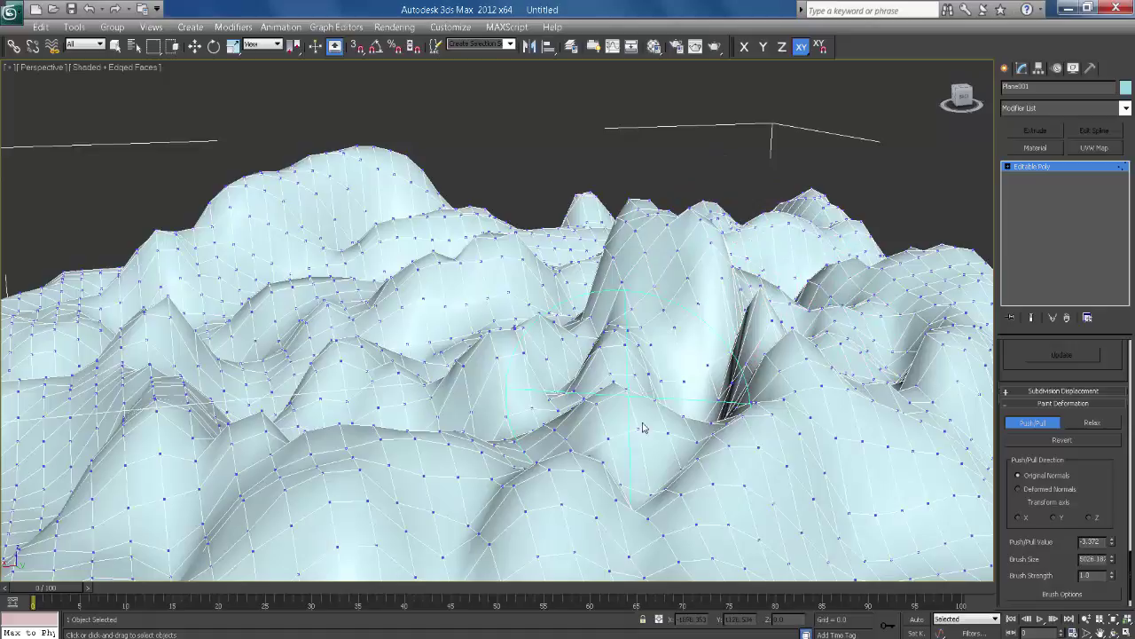
left_click_drag(643, 428, 747, 454)
mouse_move(927, 341)
left_mouse_down()
mouse_move(808, 411)
mouse_move(768, 408)
left_mouse_up()
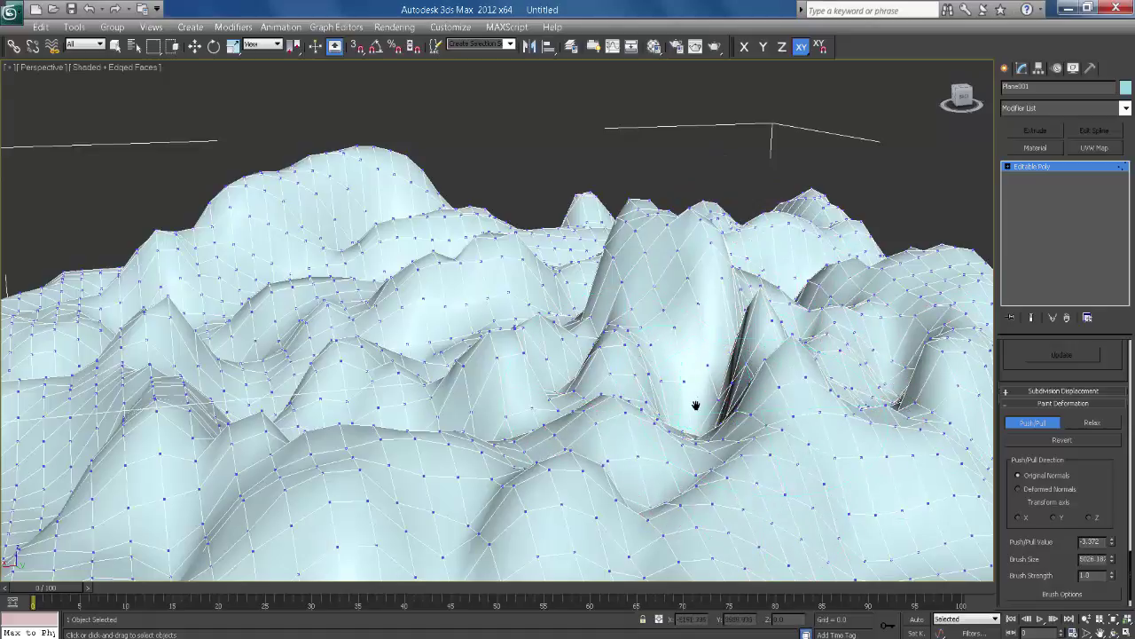
Step: Lower the large rear mountain, the distant ridges and the top of the central peak with negative Push/Pull strokes
middle_click_drag(696, 406, 723, 374)
left_click(470, 359)
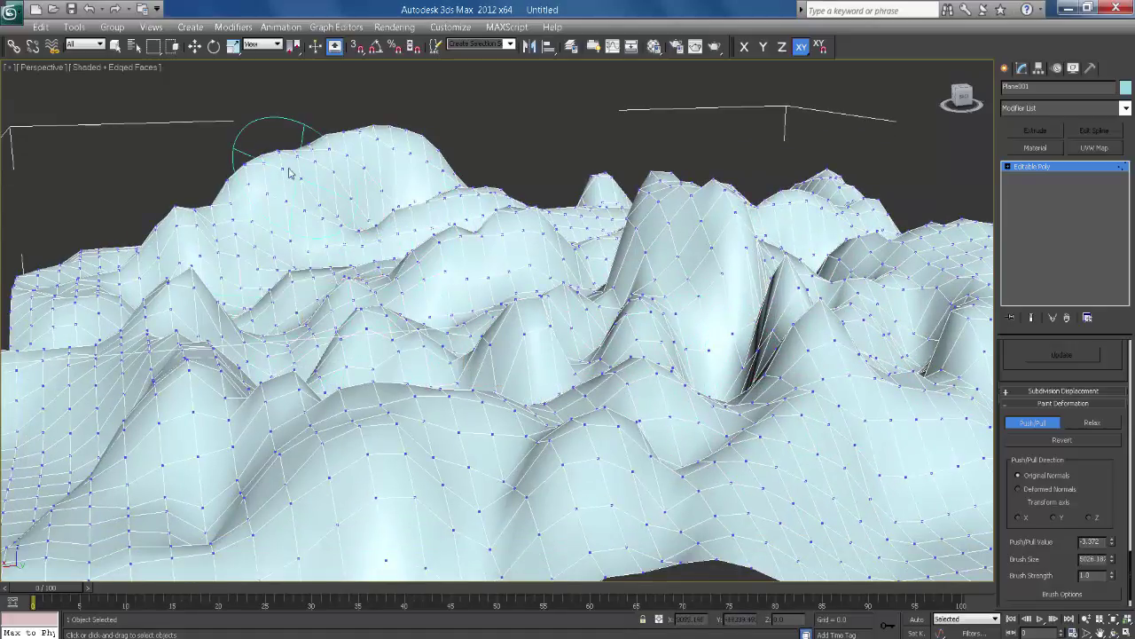
left_click_drag(290, 173, 146, 264)
left_click_drag(330, 158, 526, 160)
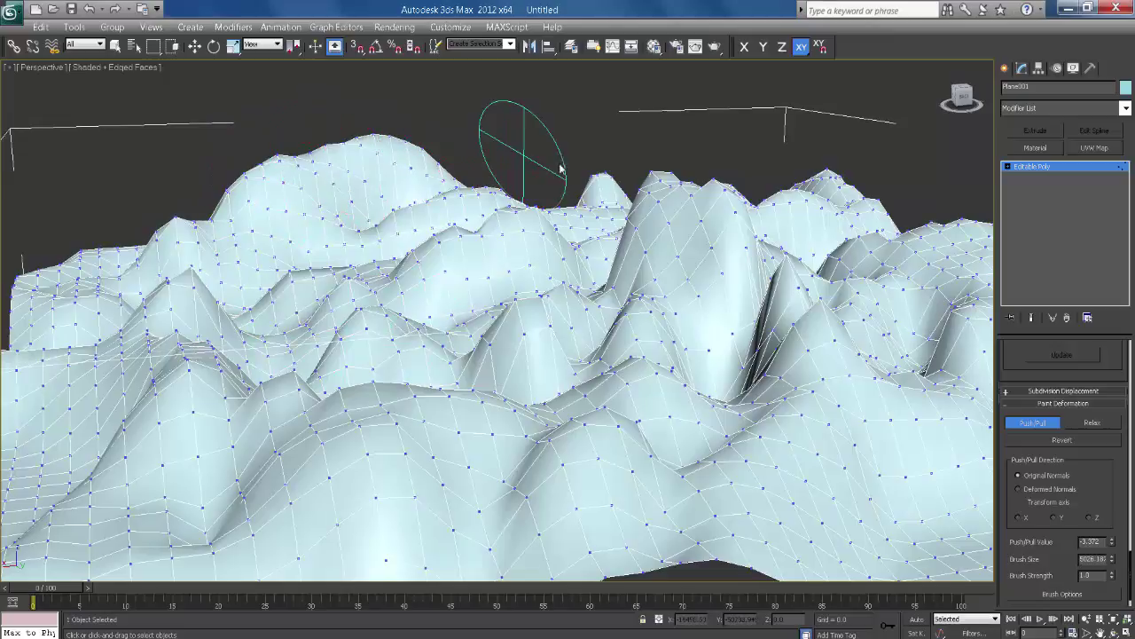
mouse_move(586, 180)
left_mouse_down()
mouse_move(667, 202)
mouse_move(761, 205)
mouse_move(366, 213)
left_mouse_up()
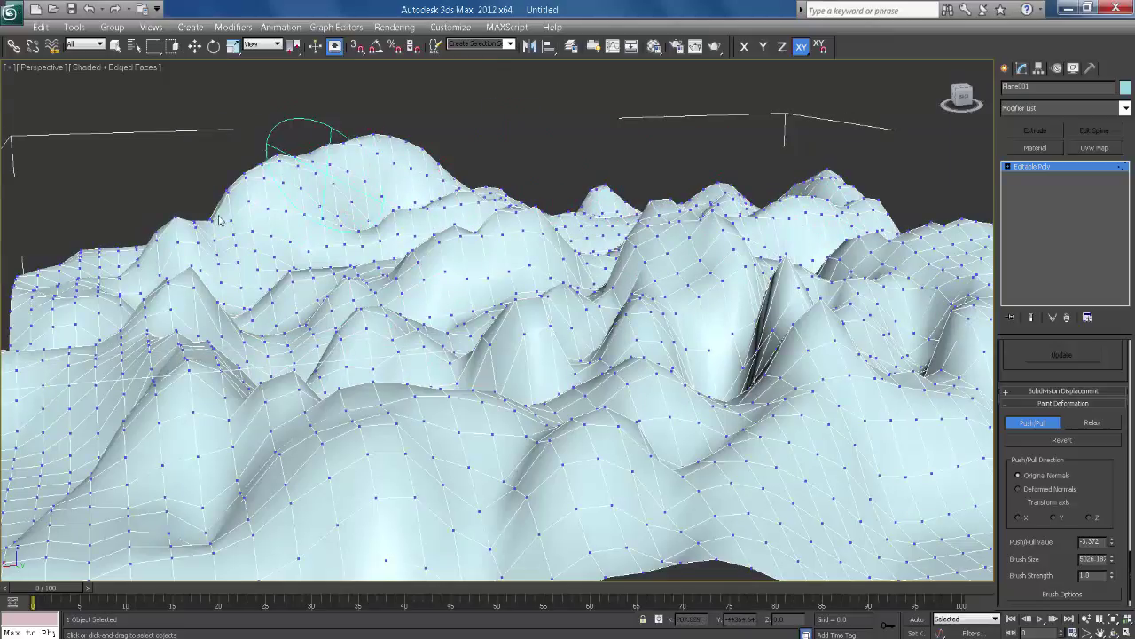
Step: Set the push/pull value to about 1.62 and gently raise the slopes and ridges across the terrain
scroll(533, 310, "down", 6)
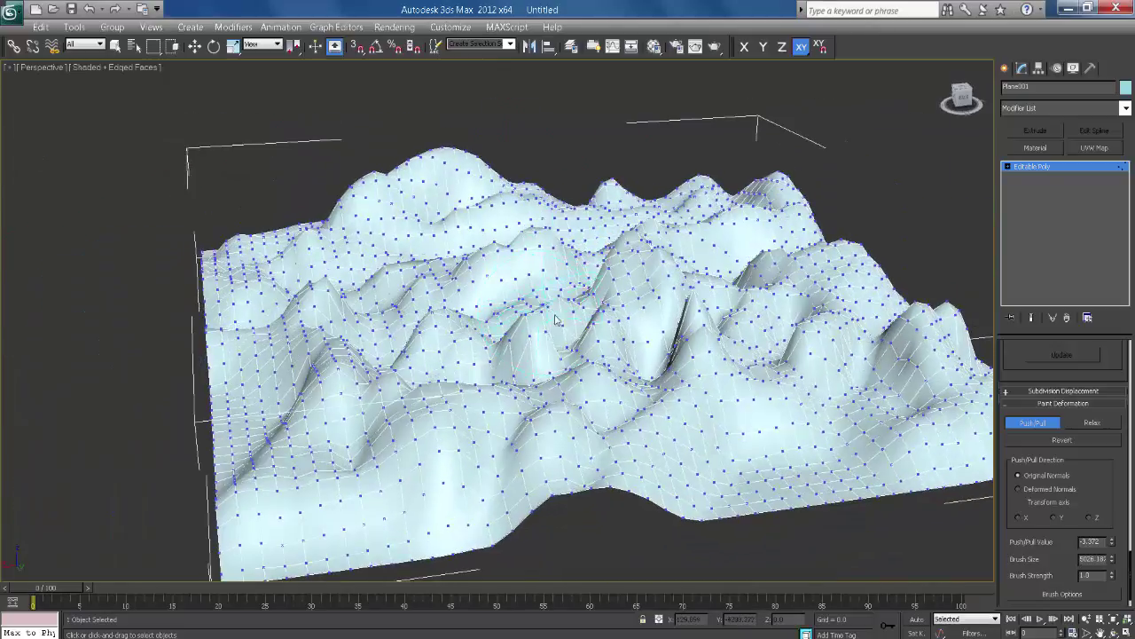
scroll(557, 320, "up", 2)
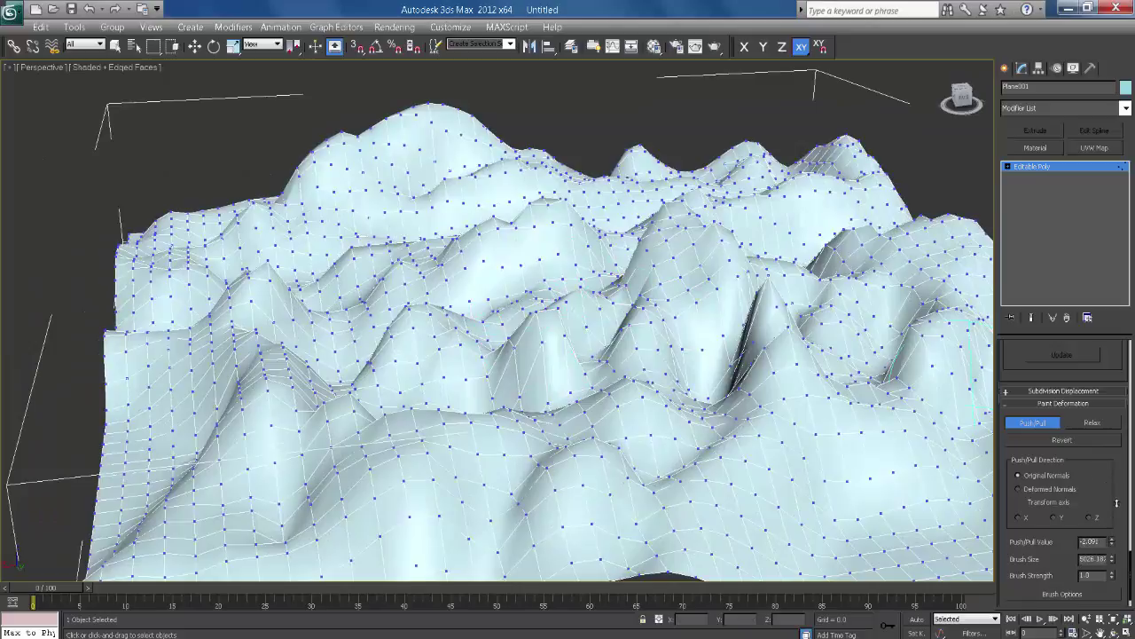
mouse_move(794, 383)
left_mouse_down()
mouse_move(602, 356)
mouse_move(651, 355)
left_mouse_up()
left_click(656, 359)
left_click(710, 373)
mouse_move(710, 390)
left_mouse_down()
mouse_move(732, 350)
mouse_move(674, 381)
mouse_move(550, 359)
mouse_move(337, 359)
mouse_move(248, 373)
mouse_move(150, 443)
mouse_move(317, 524)
mouse_move(321, 510)
left_mouse_up()
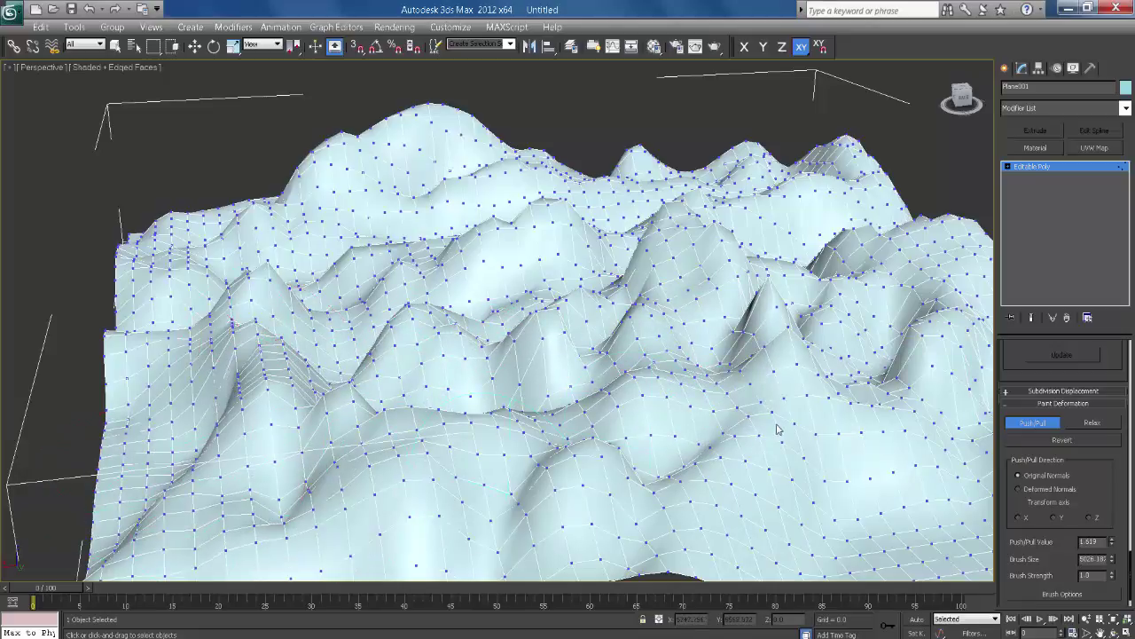
left_click(890, 353)
left_click(723, 250)
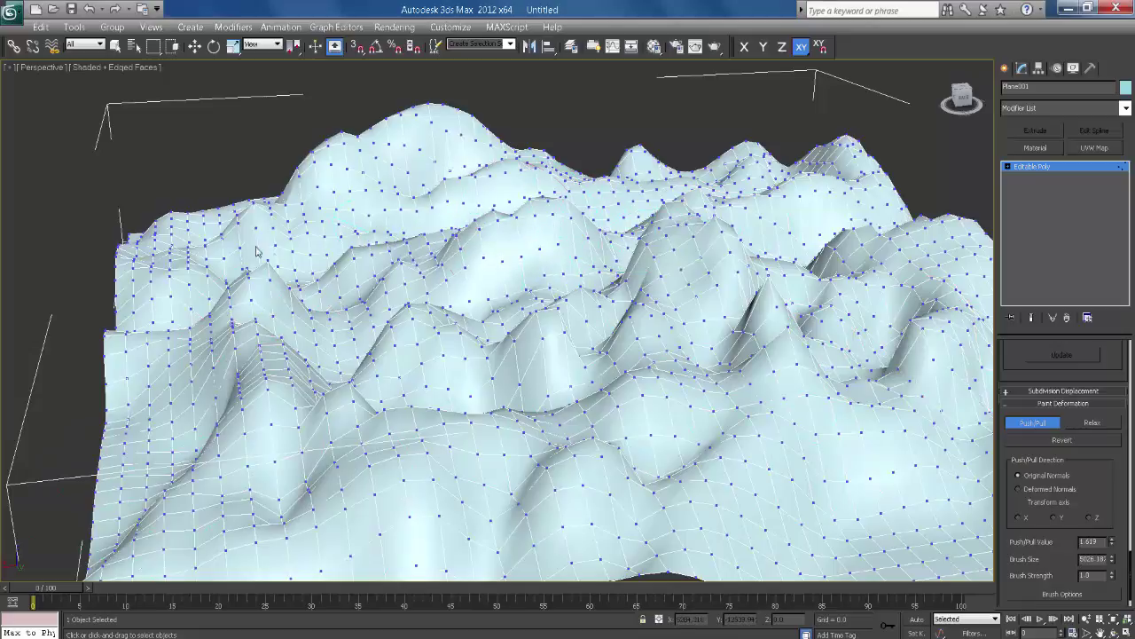
left_click_drag(275, 232, 147, 273)
Step: Check the sculpted terrain up close and leave the Push/Pull brush and vertex editing
middle_click_drag(466, 355, 455, 368)
scroll(477, 380, "up", 6)
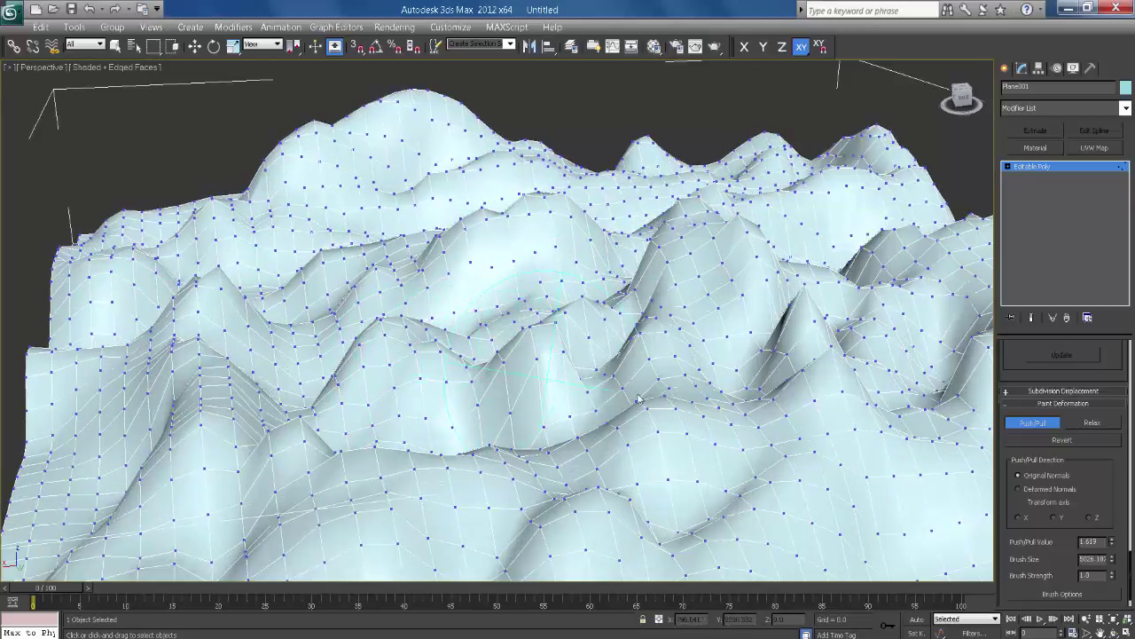
scroll(612, 404, "down", 3)
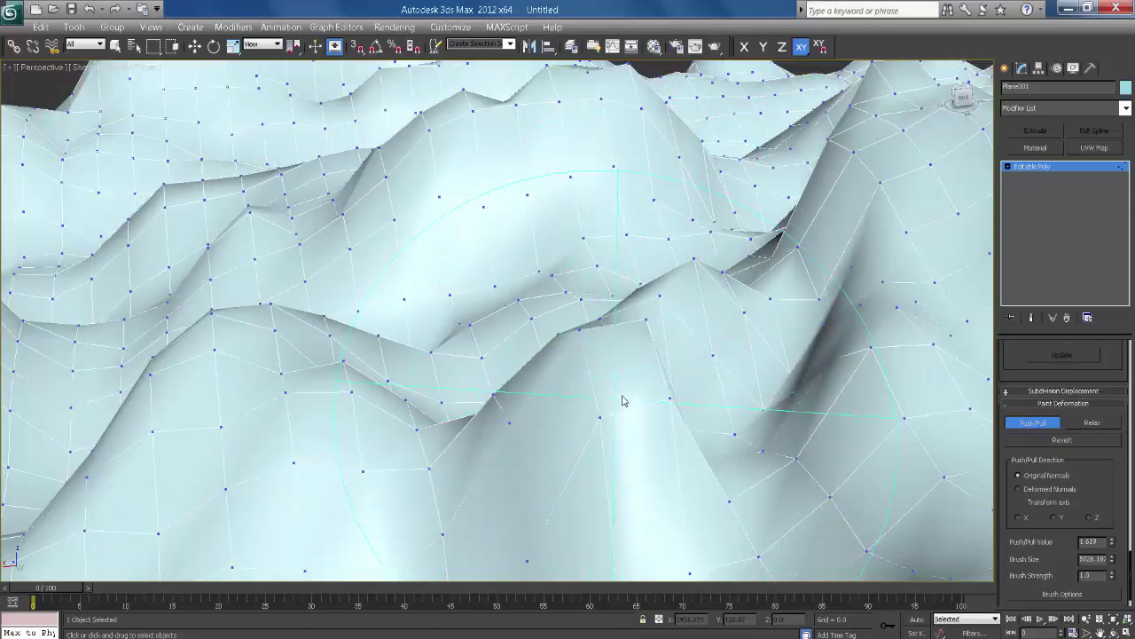
scroll(625, 395, "down", 5)
middle_click_drag(596, 364, 604, 359, "alt")
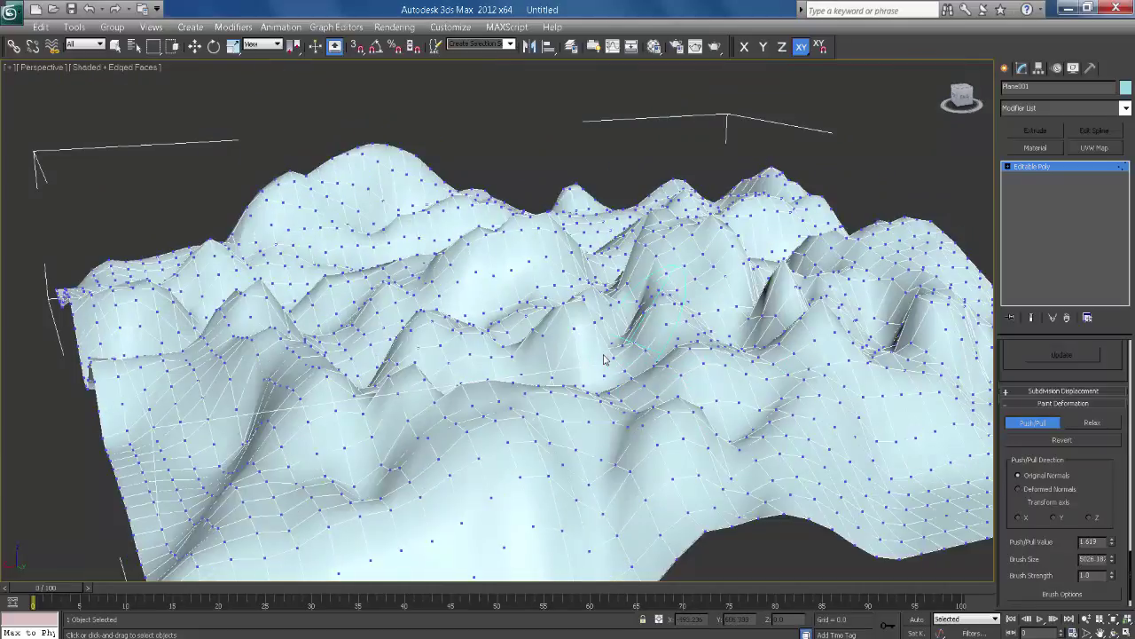
key("w")
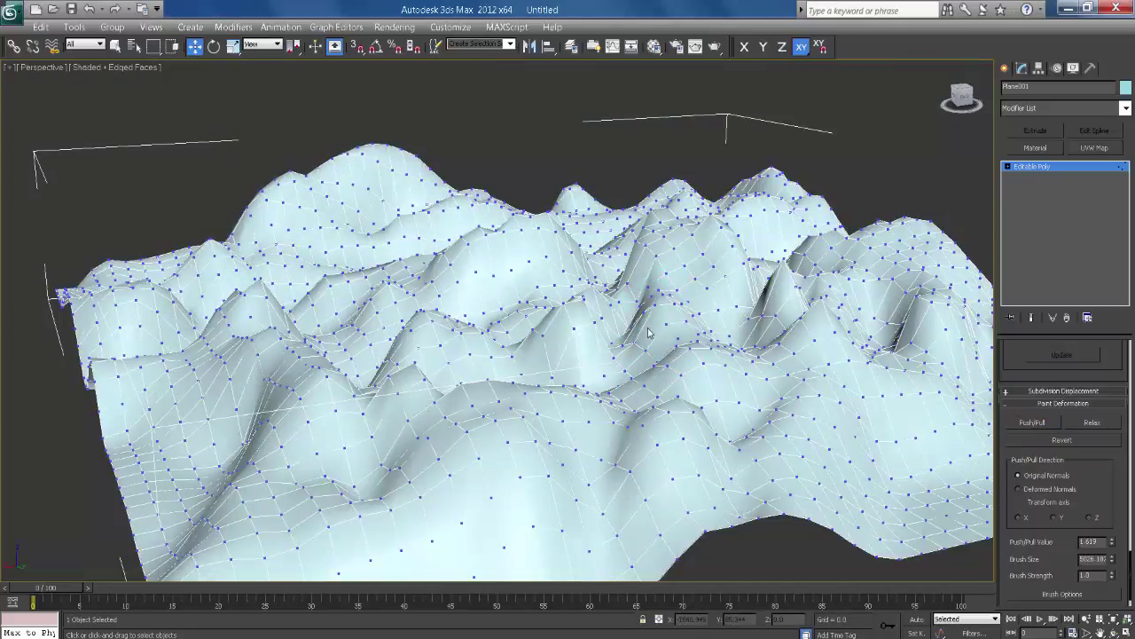
left_click(1004, 69)
middle_click_drag(677, 233, 696, 302, "alt")
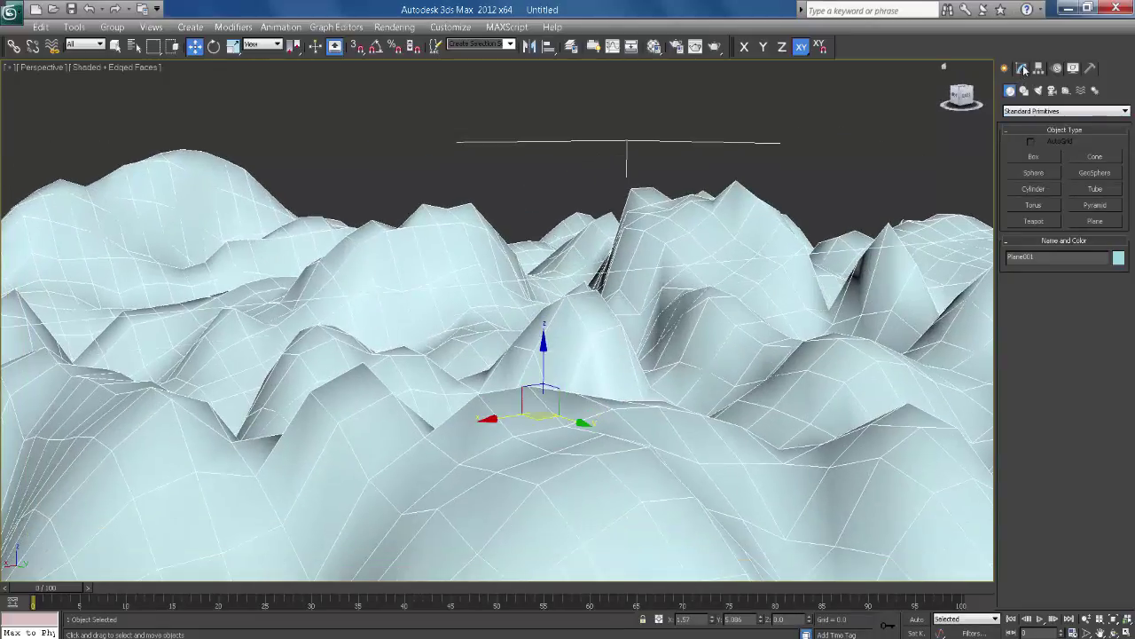
Step: Add a TurboSmooth modifier to the terrain and enable its Isoline Display
left_click(1023, 69)
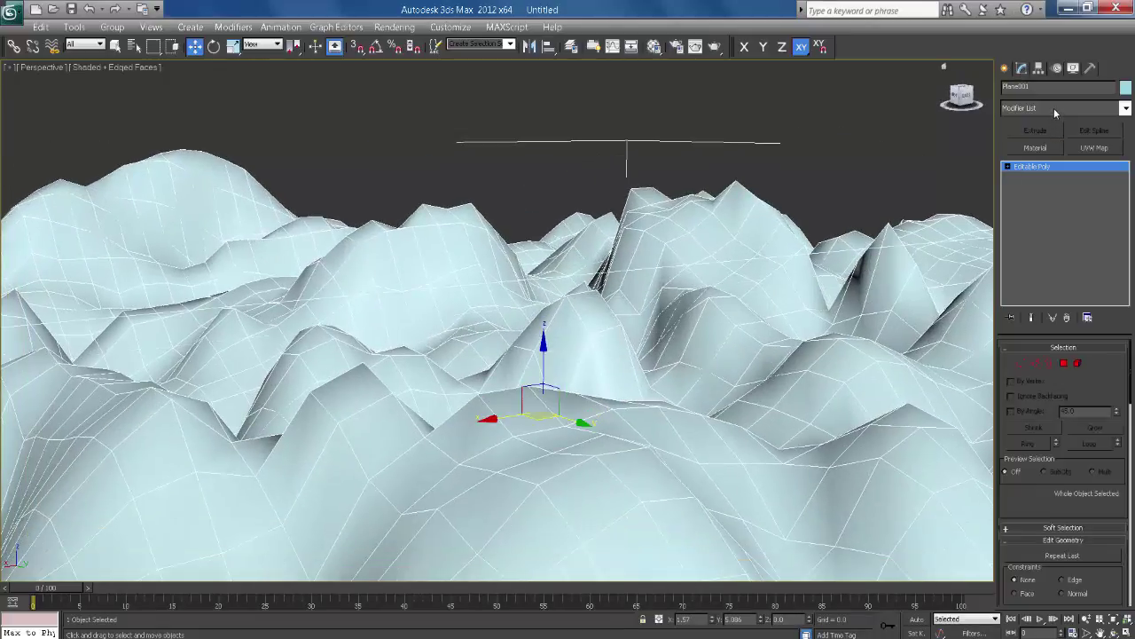
left_click(1053, 107)
scroll(1049, 391, "down", 19)
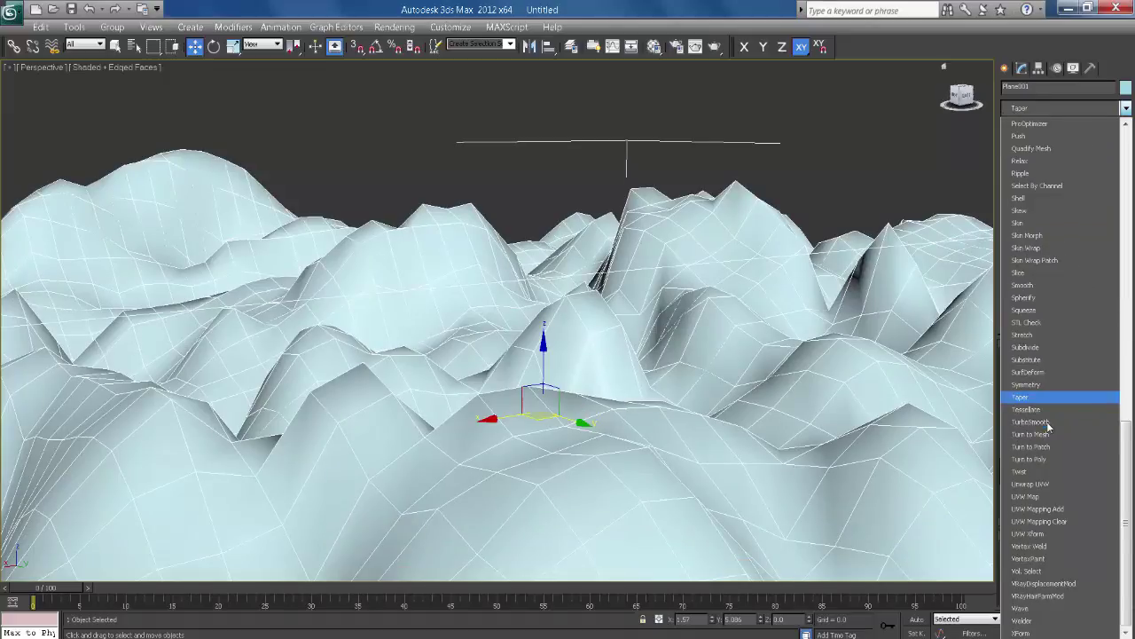
left_click(1049, 423)
middle_click_drag(742, 325, 689, 319, "alt")
middle_click_drag(712, 370, 977, 340, "alt")
left_click(1015, 408)
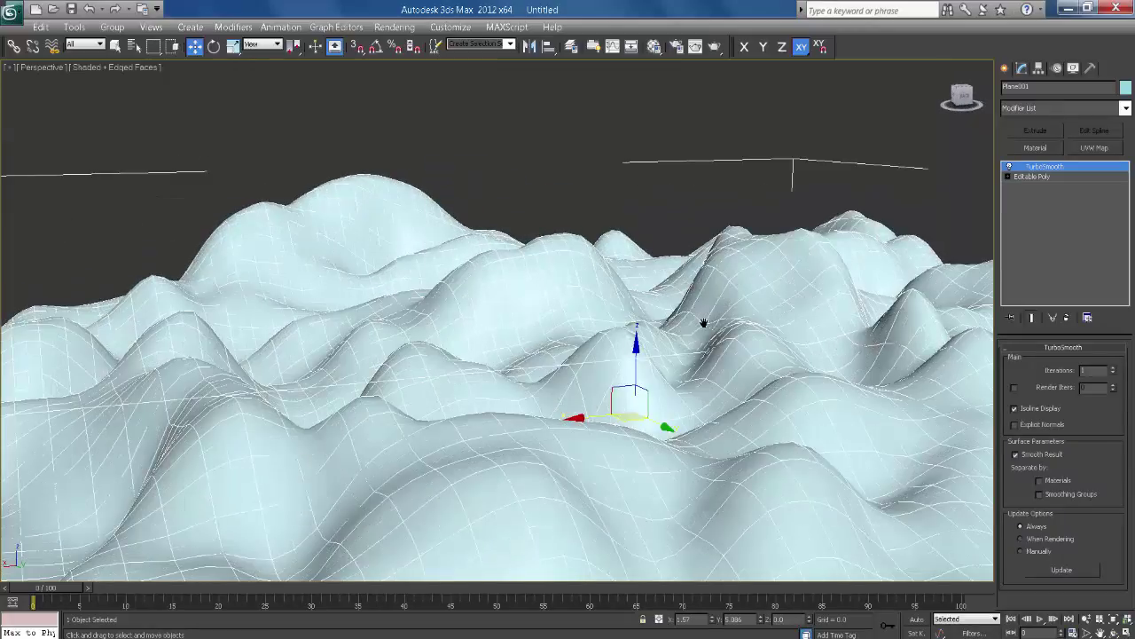
Step: Turn off the edged faces display and frame a low, close view across the mountains
mouse_move(702, 322)
middle_mouse_down("alt")
mouse_move(686, 306)
mouse_move(655, 308)
mouse_move(727, 322)
mouse_move(722, 307)
mouse_move(773, 301)
mouse_move(647, 302)
mouse_move(676, 300)
mouse_move(692, 339)
mouse_move(737, 355)
mouse_move(728, 331)
middle_mouse_up("alt")
key("F4")
scroll(727, 331, "up", 7)
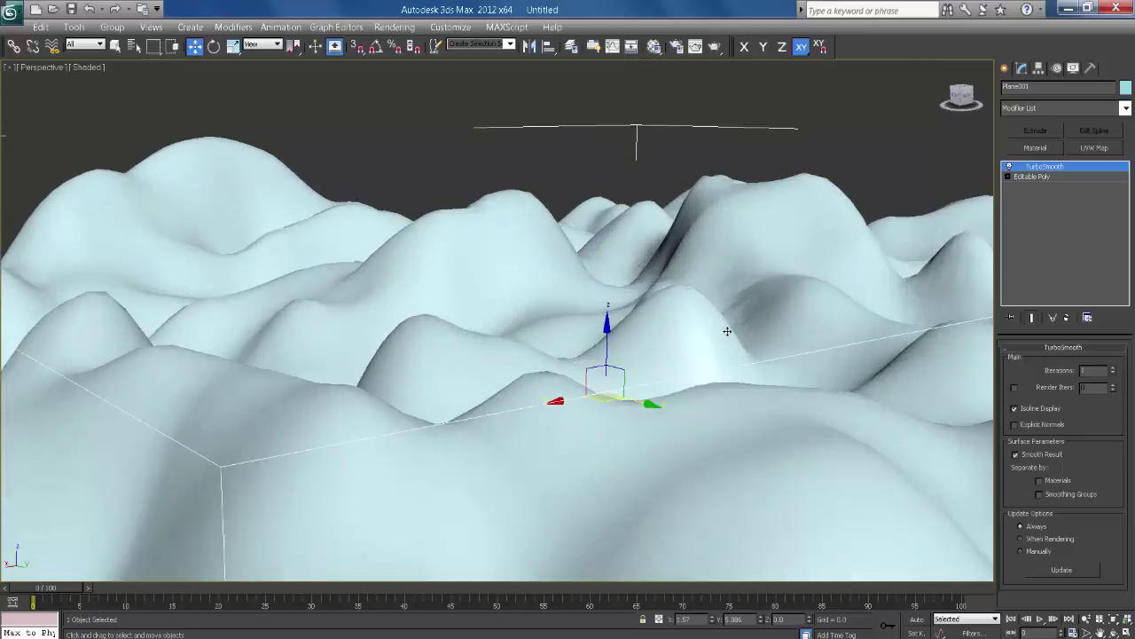
scroll(741, 338, "down", 1)
scroll(733, 339, "up", 3)
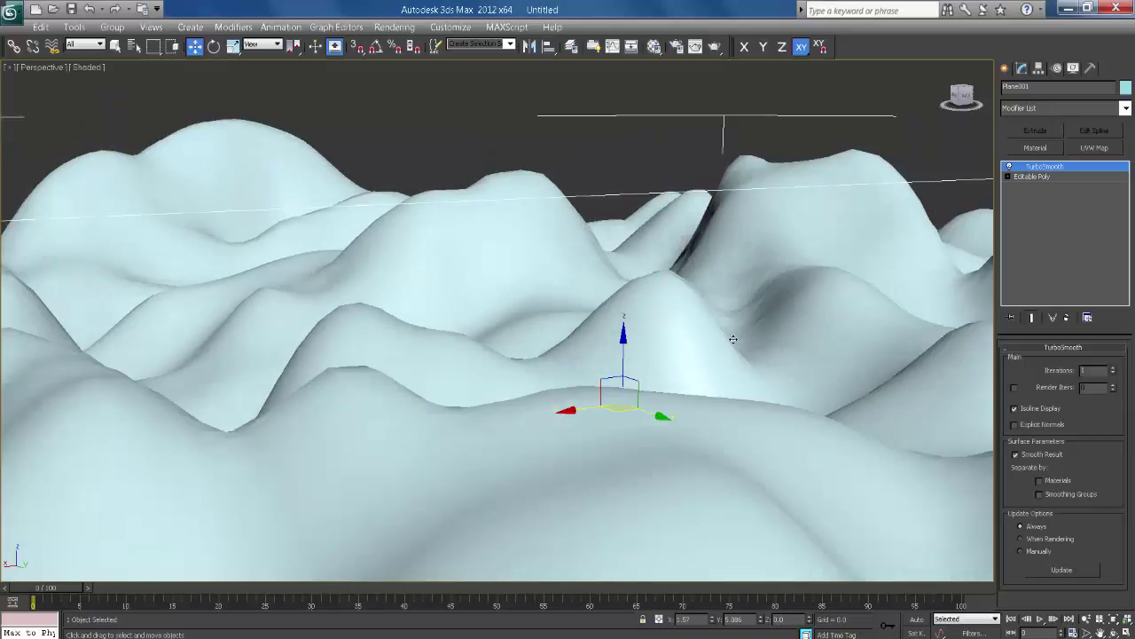
scroll(750, 354, "down", 3)
scroll(742, 346, "up", 1)
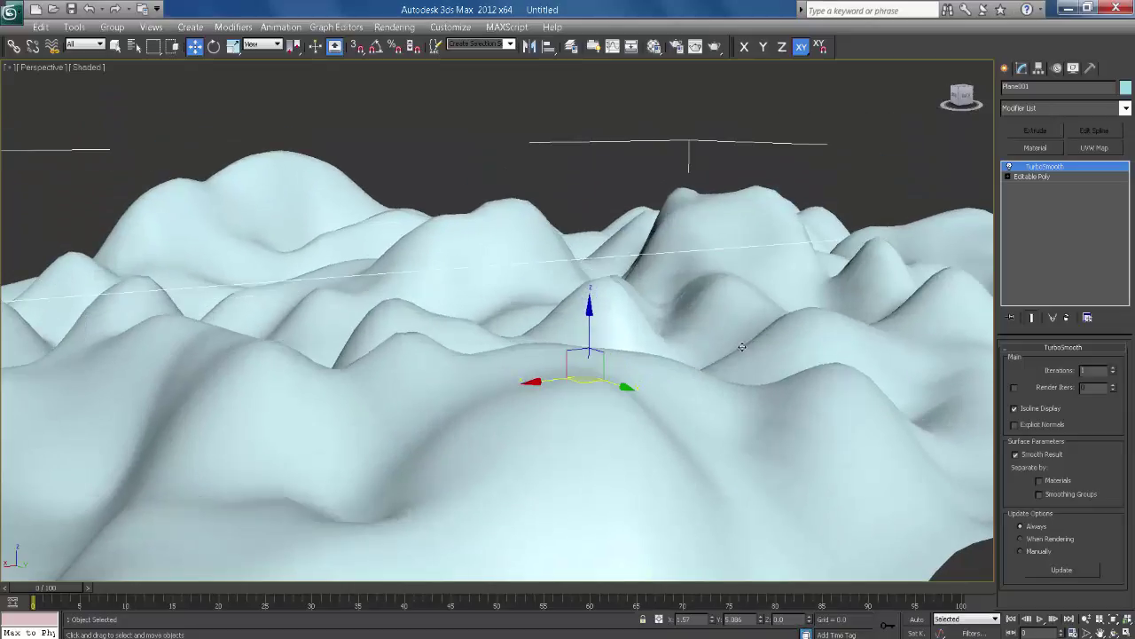
scroll(745, 351, "down", 2)
scroll(737, 337, "up", 3)
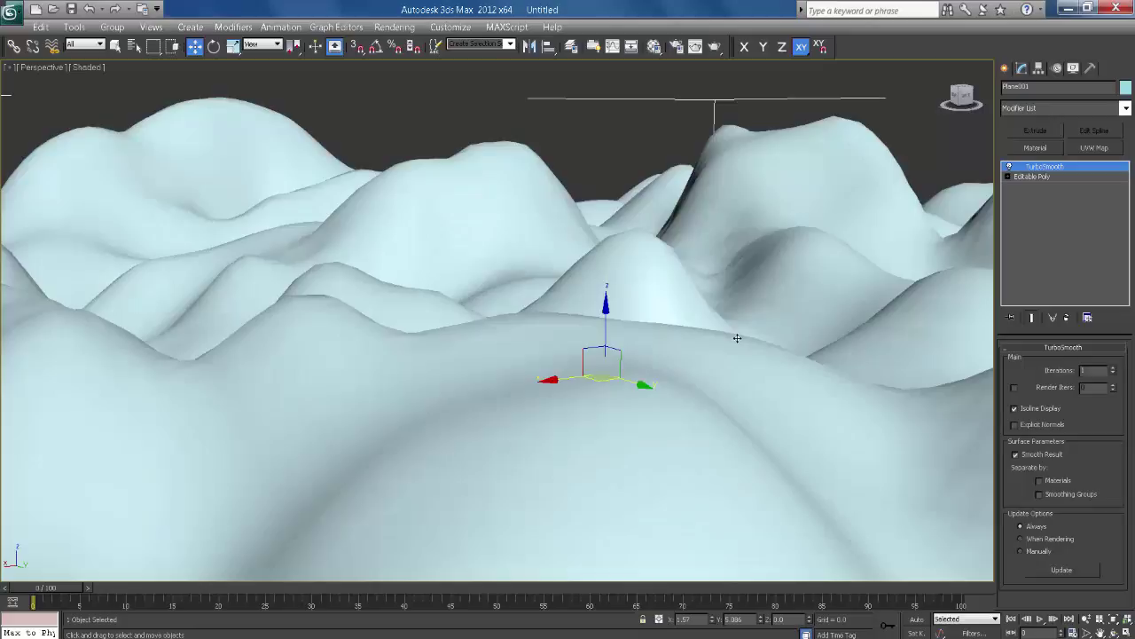
middle_click_drag(737, 338, 737, 341)
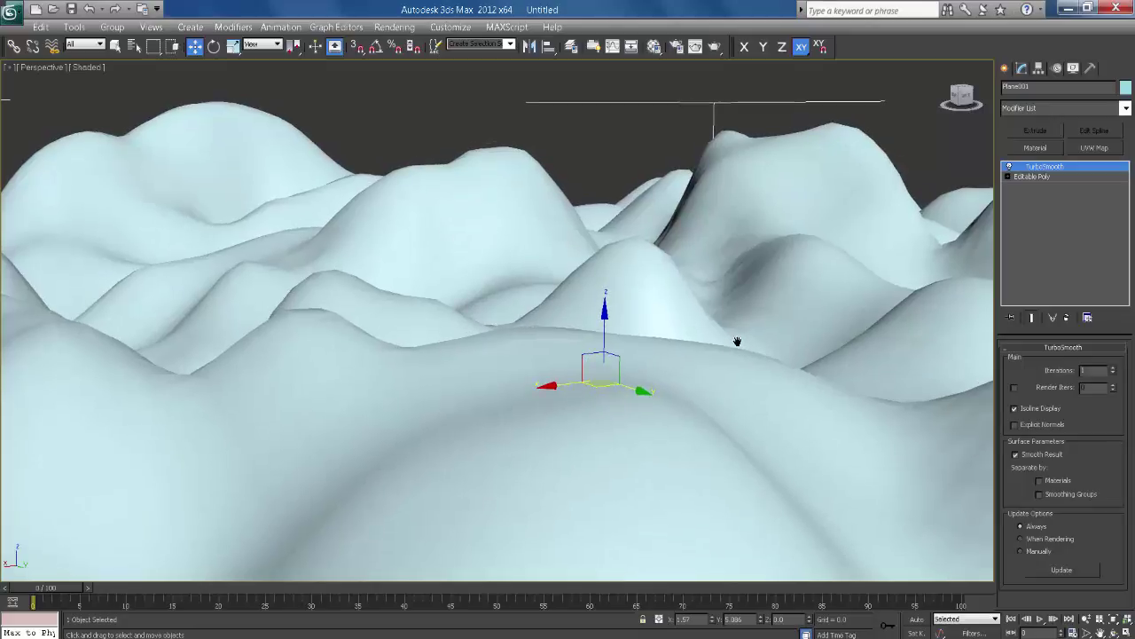
Step: Create a camera from the current view with safe frames shown, dolly it slightly closer and reselect the terrain
key("ctrl+c")
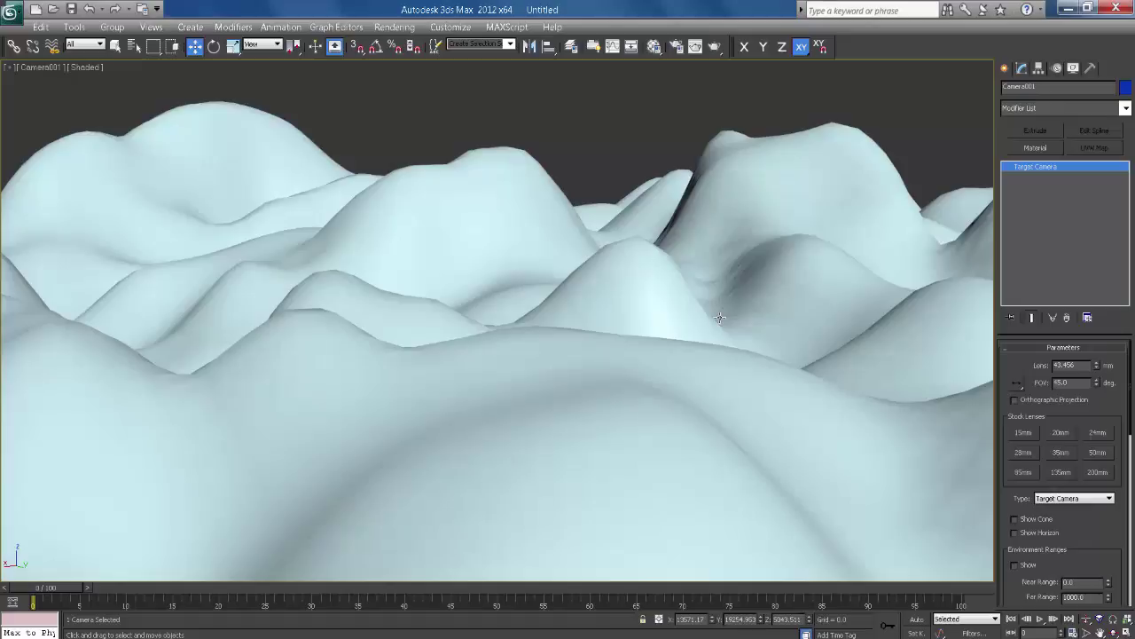
key("shift+f")
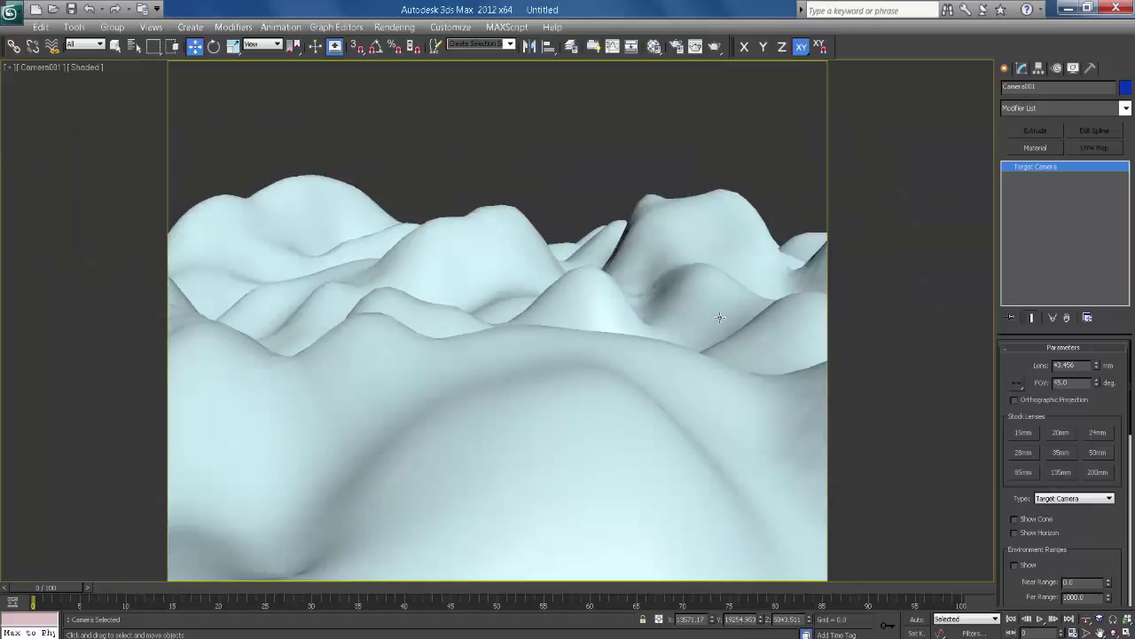
left_click(1086, 619)
left_click_drag(653, 347, 646, 338)
key("w")
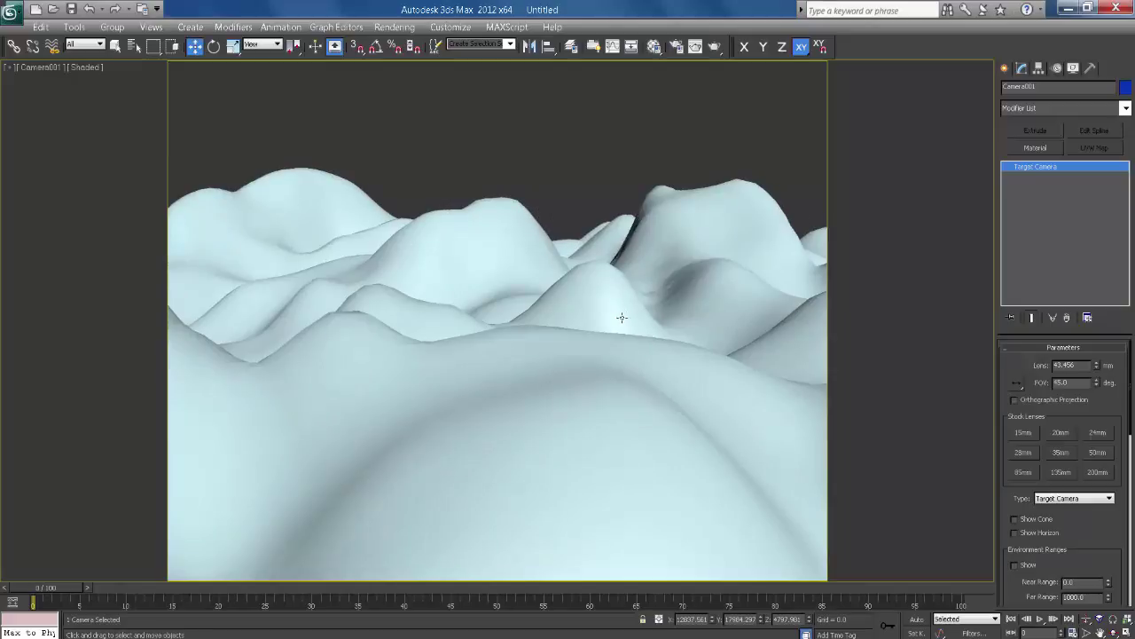
left_click(749, 254)
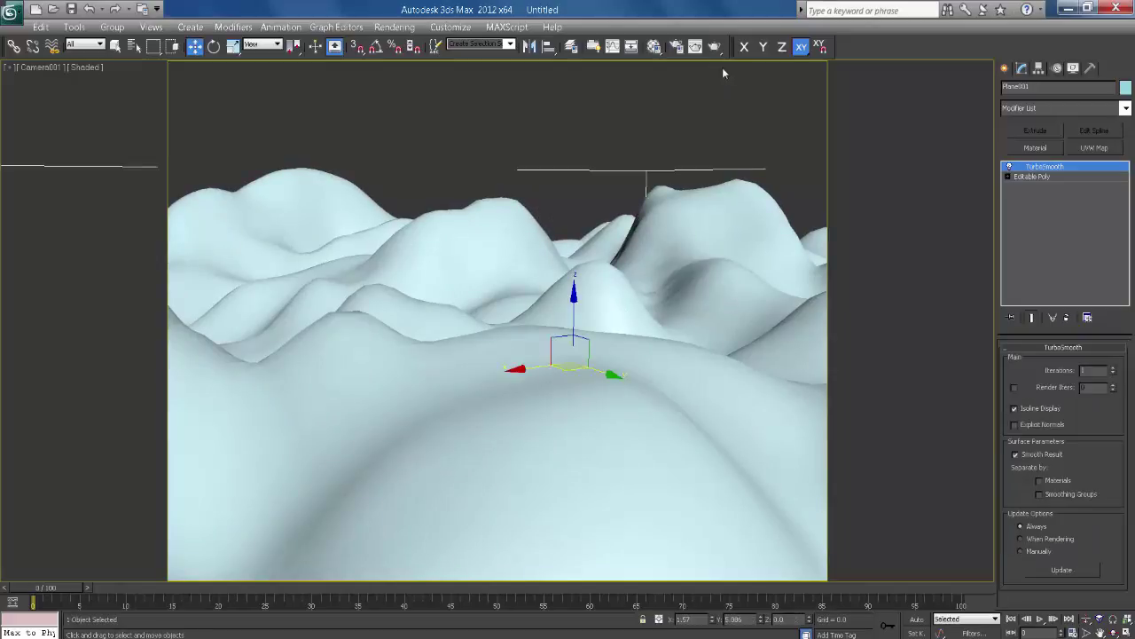
Step: Assign the mental ray Renderer as the production renderer in Render Setup
left_click(675, 47)
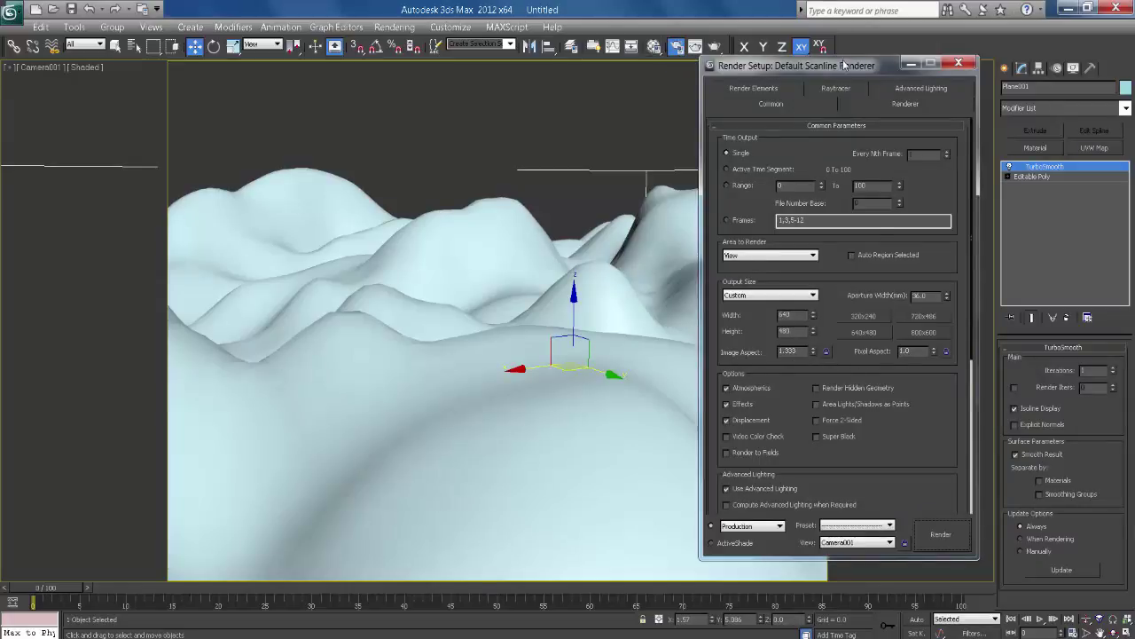
left_click_drag(844, 64, 768, 55)
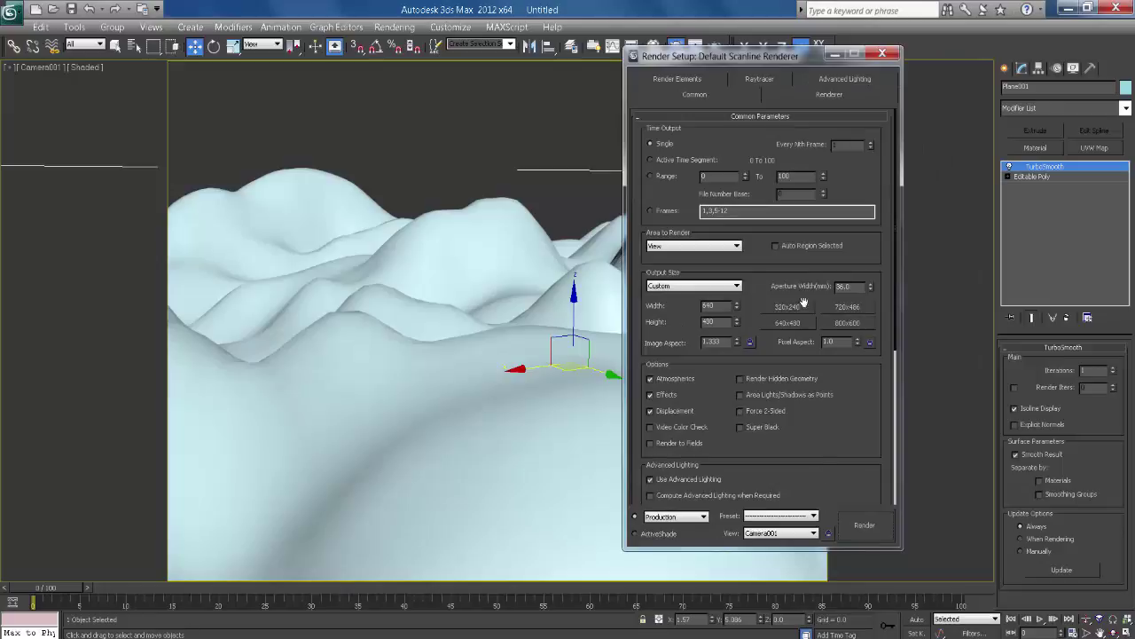
scroll(822, 452, "down", 5)
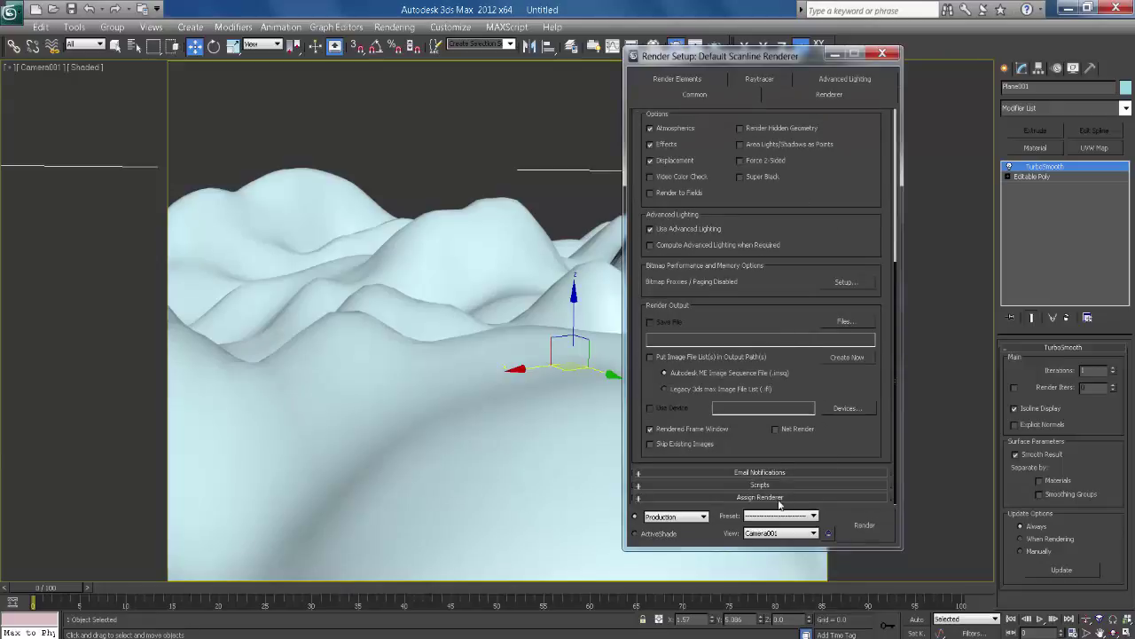
left_click(748, 498)
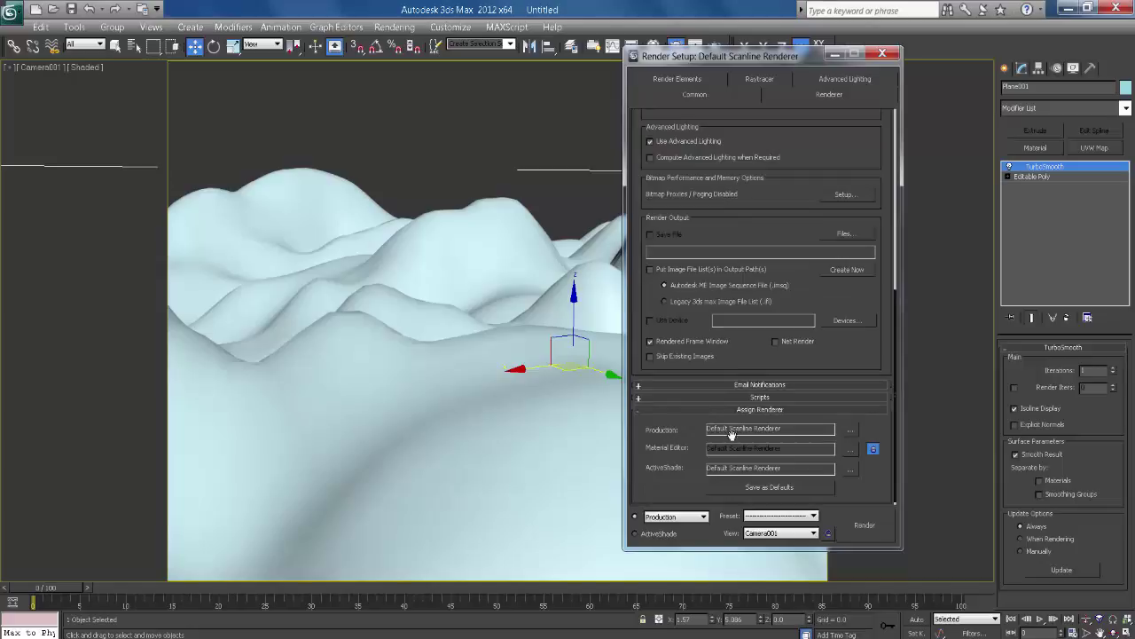
left_click(850, 429)
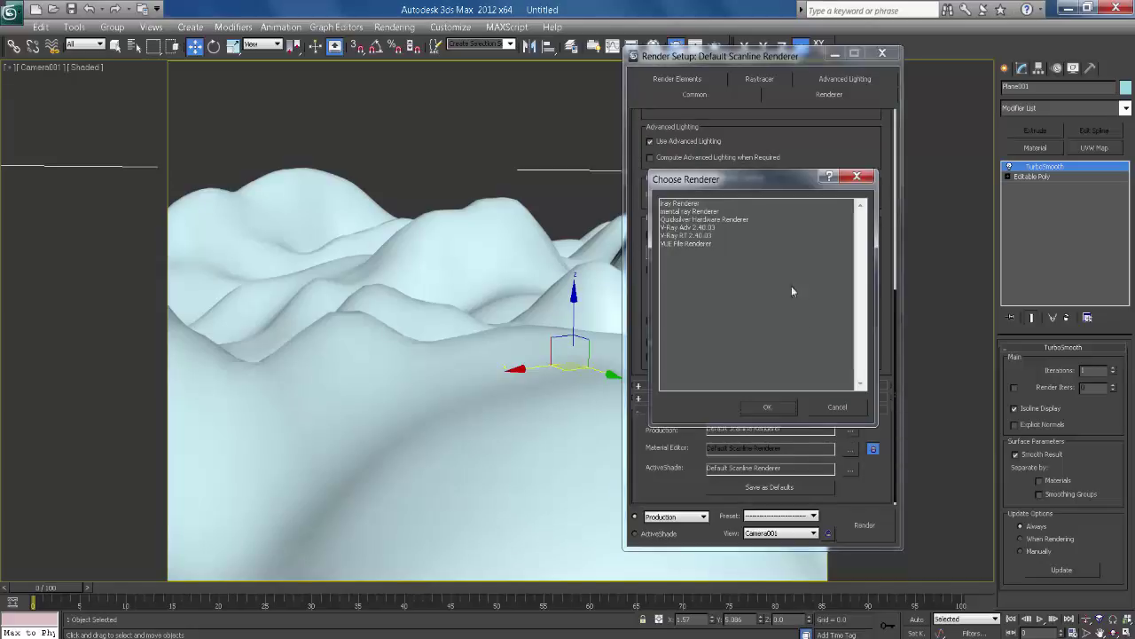
left_click(688, 211)
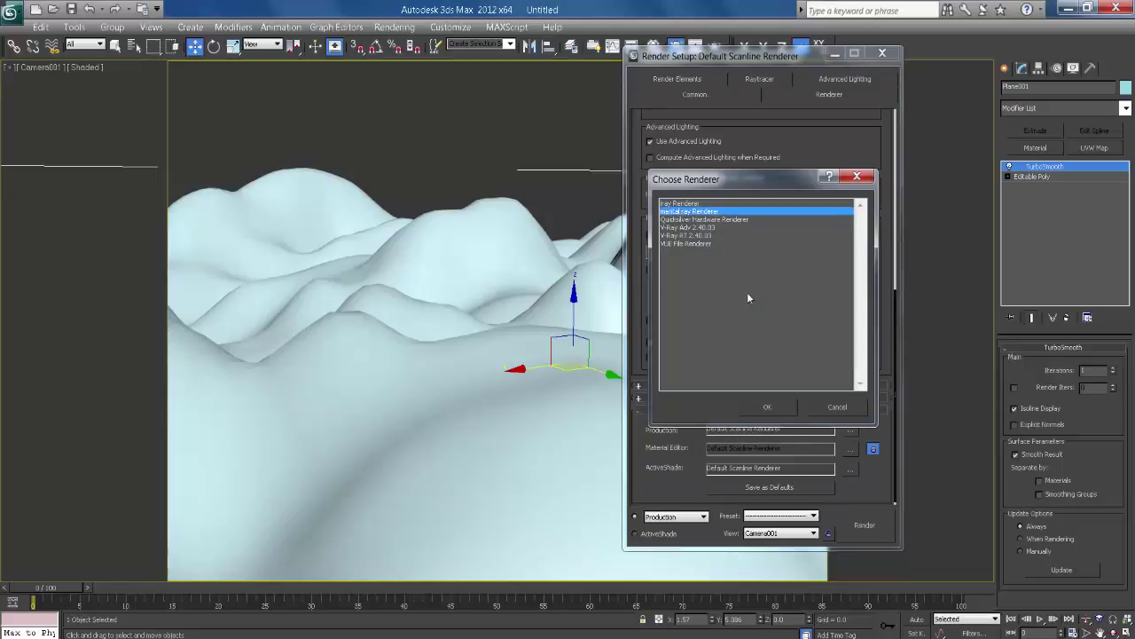
left_click(770, 407)
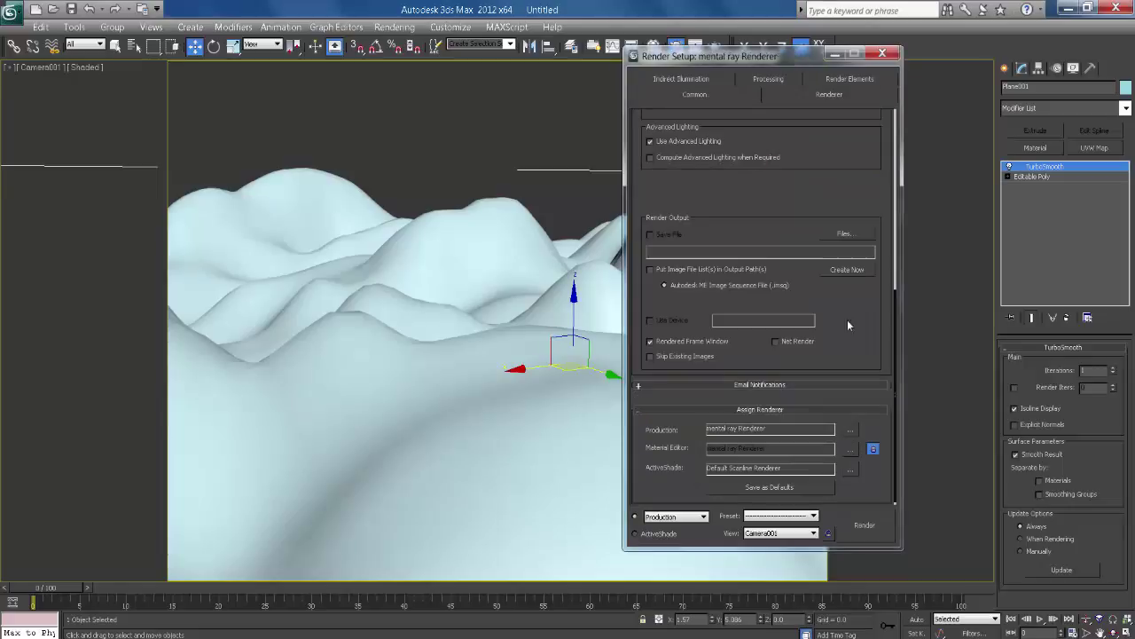
left_click(885, 56)
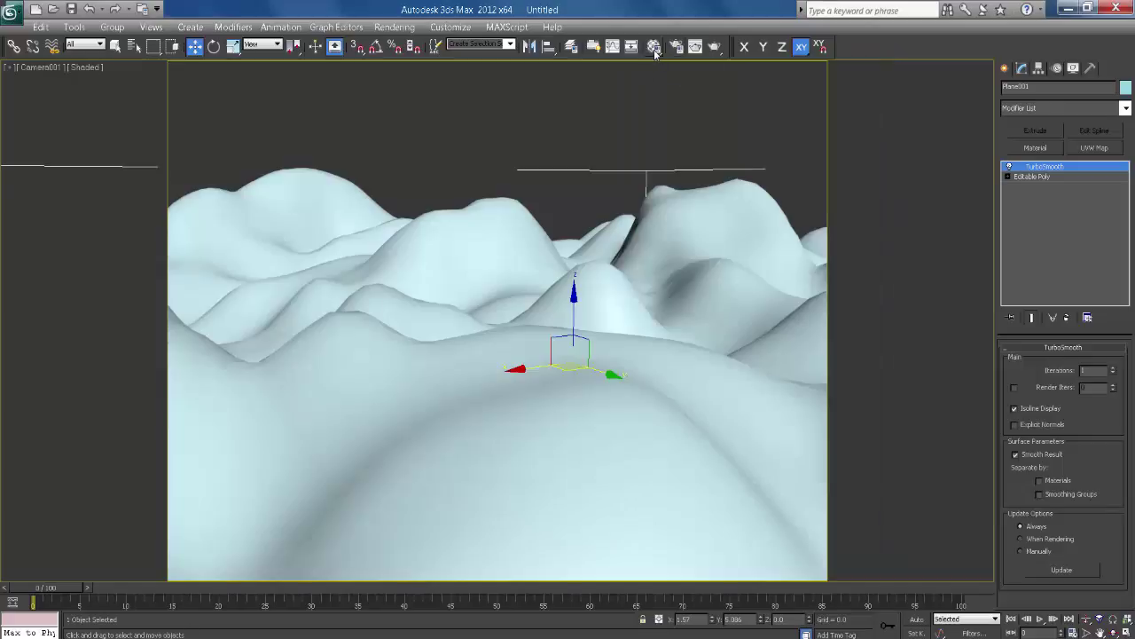
Step: Add a Bitmap to the first material's diffuse color and browse to the max materials folder inside D:\Reference\Max All
left_click(655, 48)
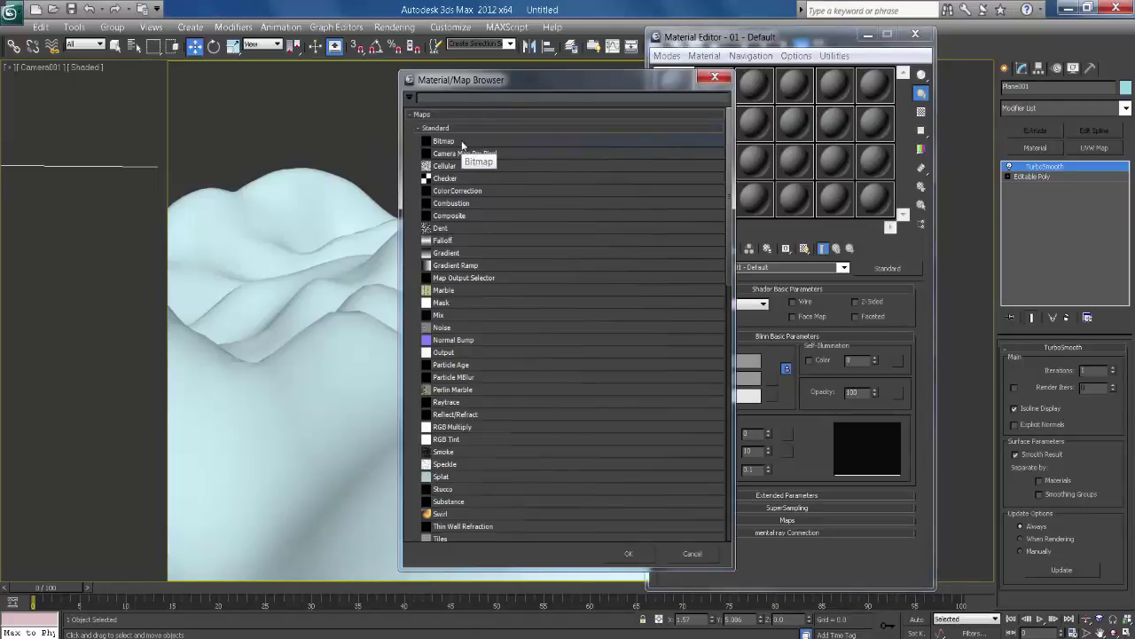
double_click(461, 143)
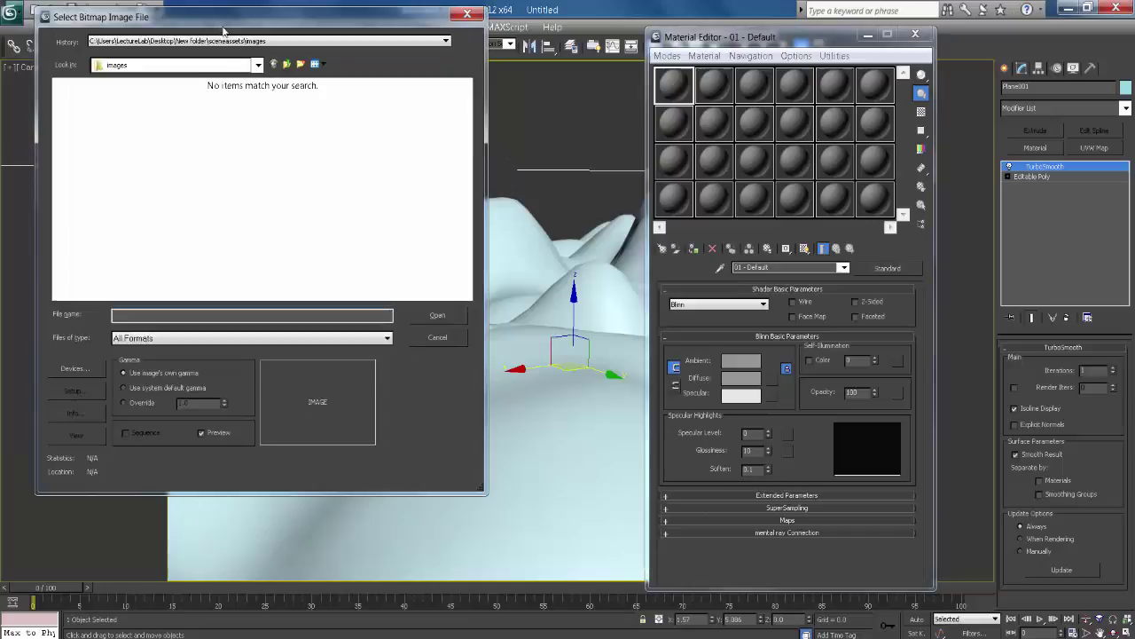
left_click_drag(189, 15, 222, 21)
left_click(198, 70)
left_click(198, 69)
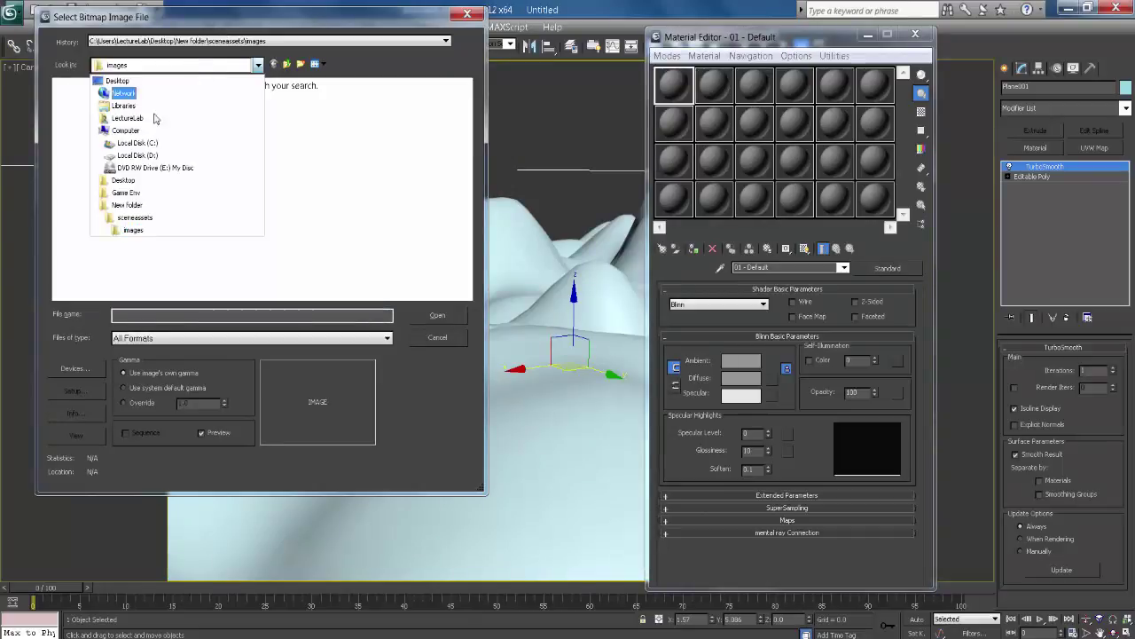
left_click(151, 153)
left_click(258, 256)
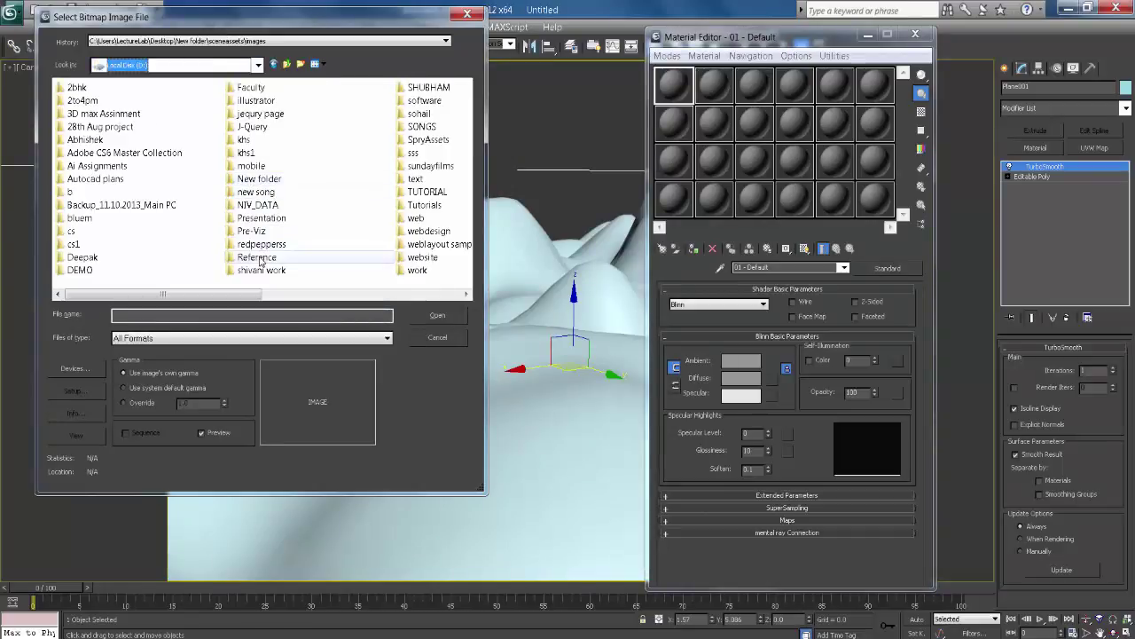
left_click(266, 257)
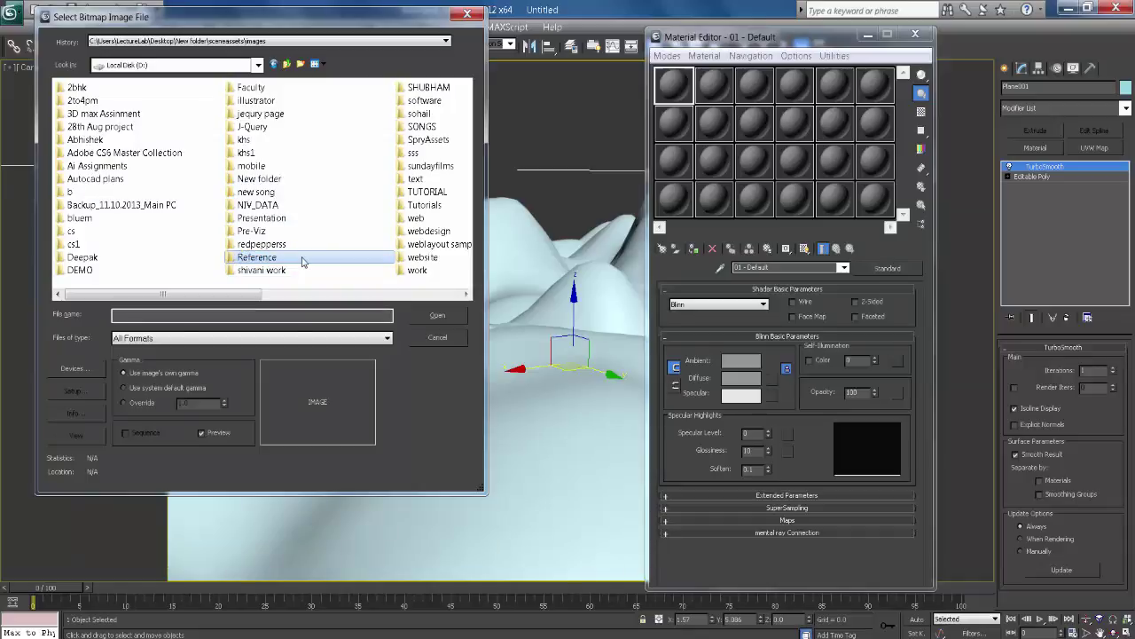
double_click(255, 257)
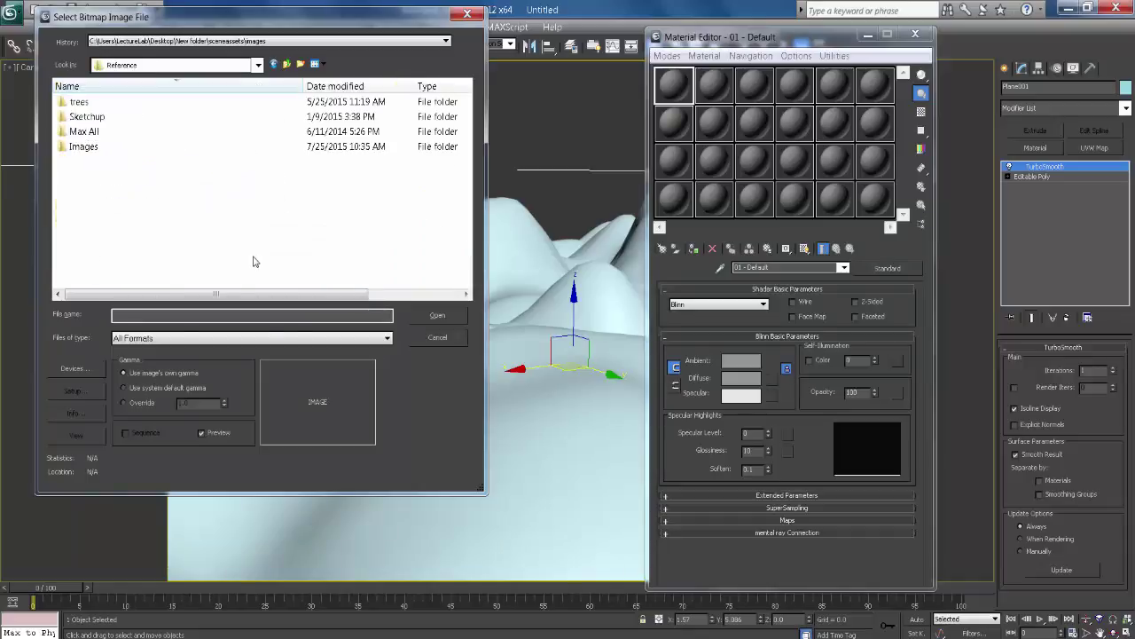
double_click(84, 131)
double_click(94, 116)
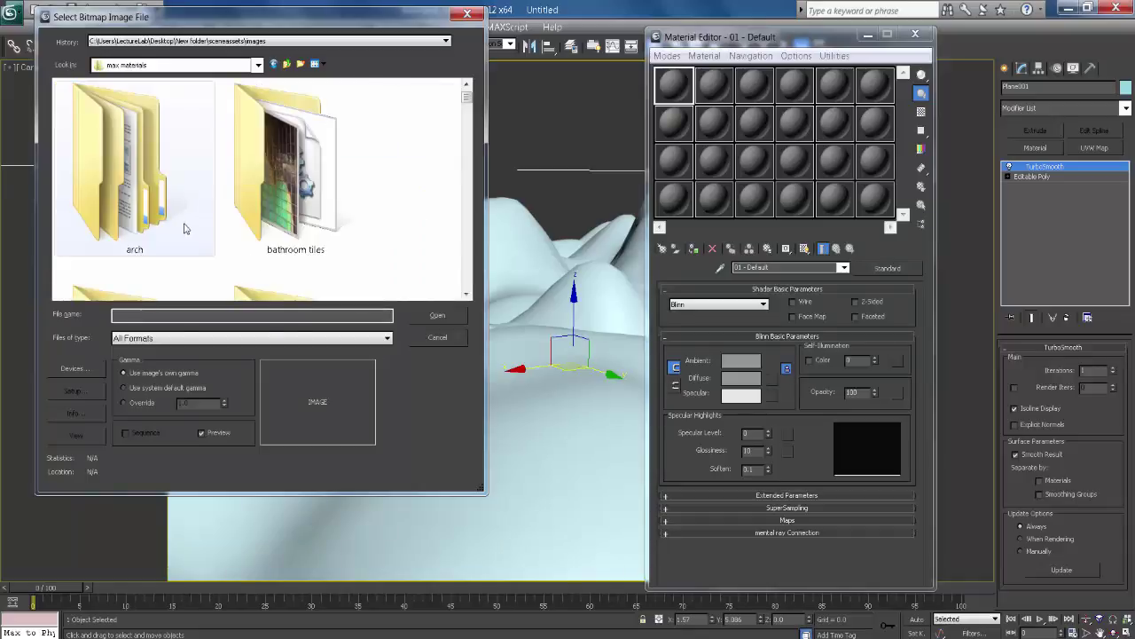
Step: Load the SANDSHOR image from the ground folder as the material's diffuse bitmap
scroll(186, 226, "down", 5)
scroll(189, 233, "down", 6)
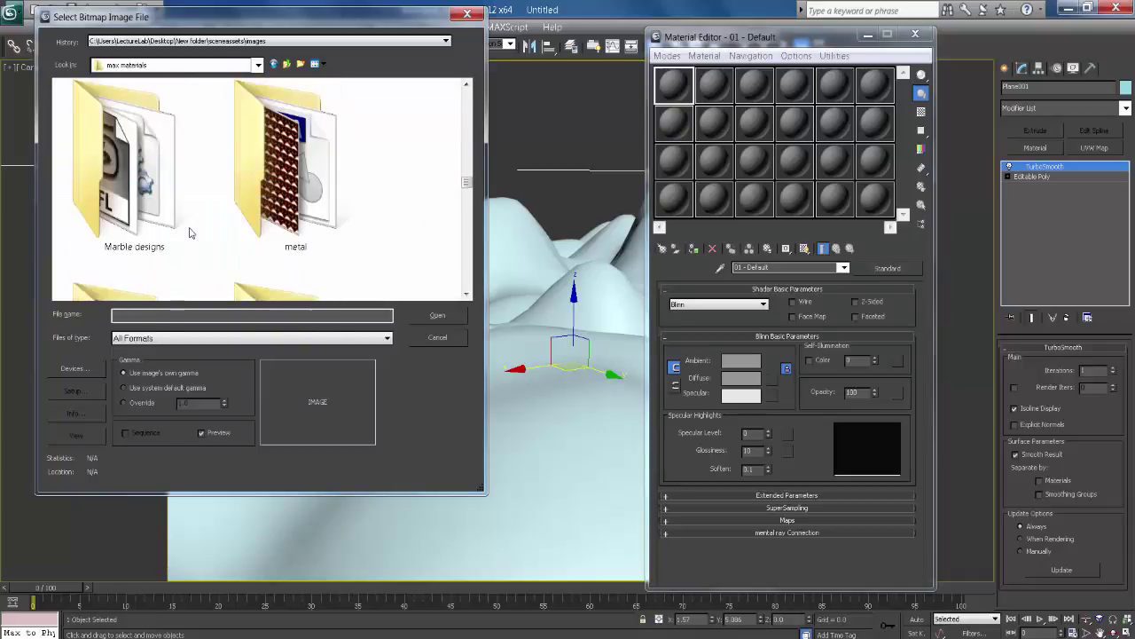
scroll(191, 232, "down", 1)
scroll(191, 232, "up", 4)
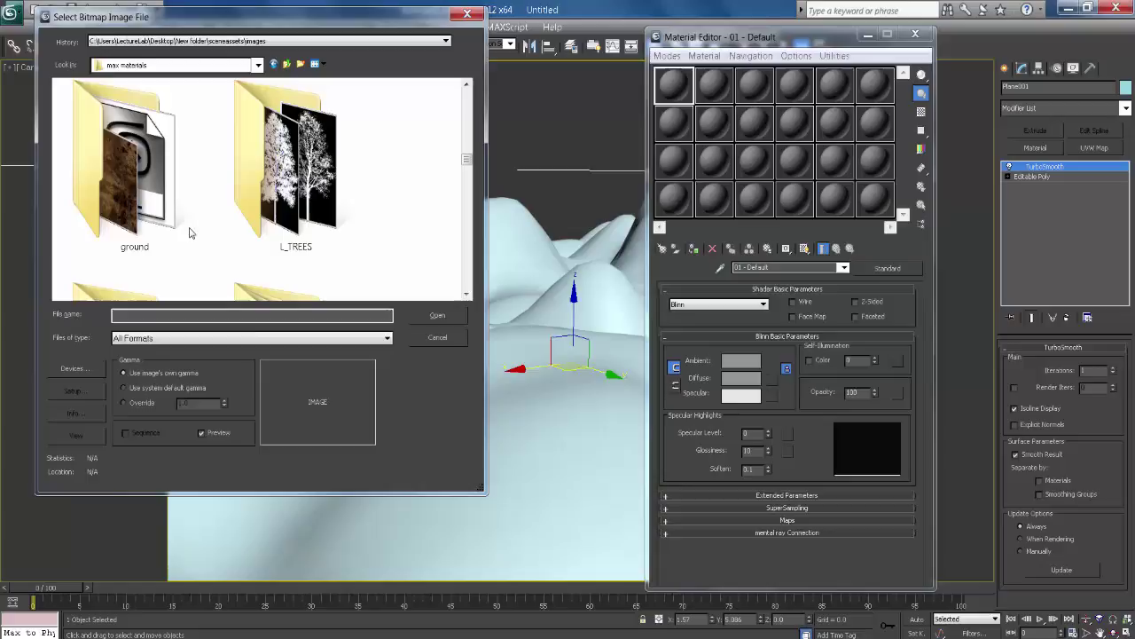
double_click(144, 184)
scroll(299, 215, "down", 3)
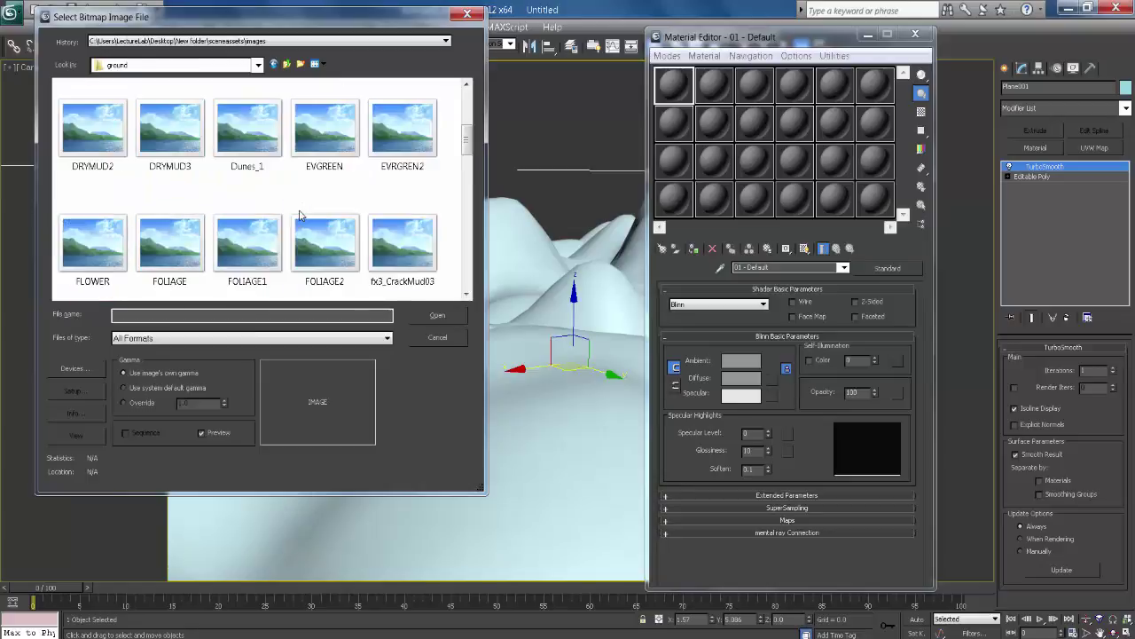
scroll(300, 216, "down", 3)
scroll(292, 215, "down", 3)
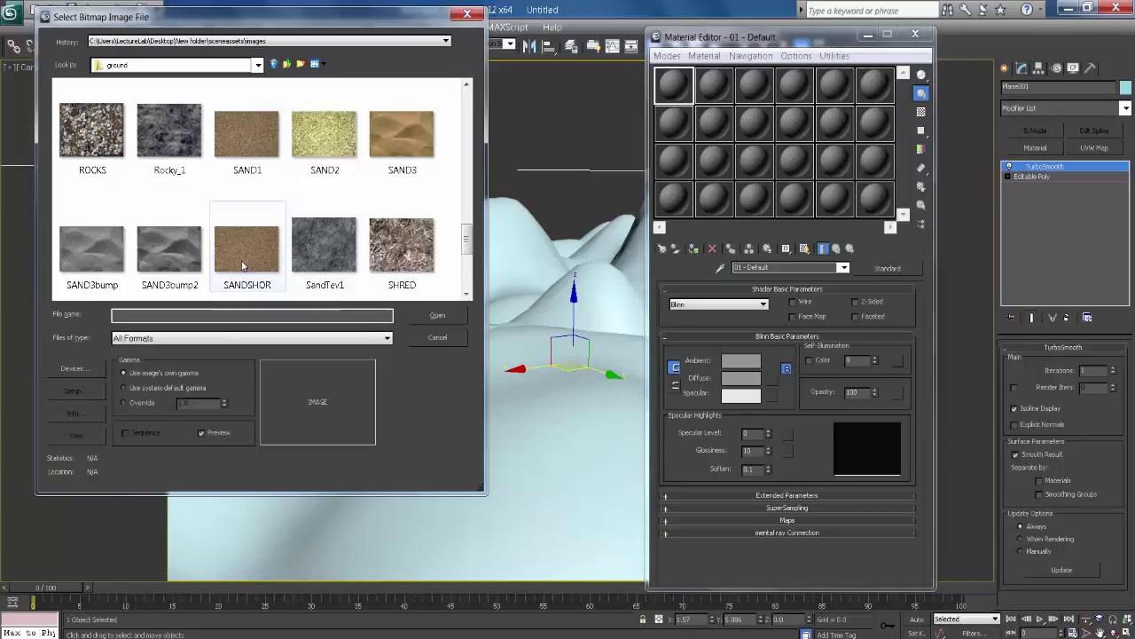
left_click(242, 265)
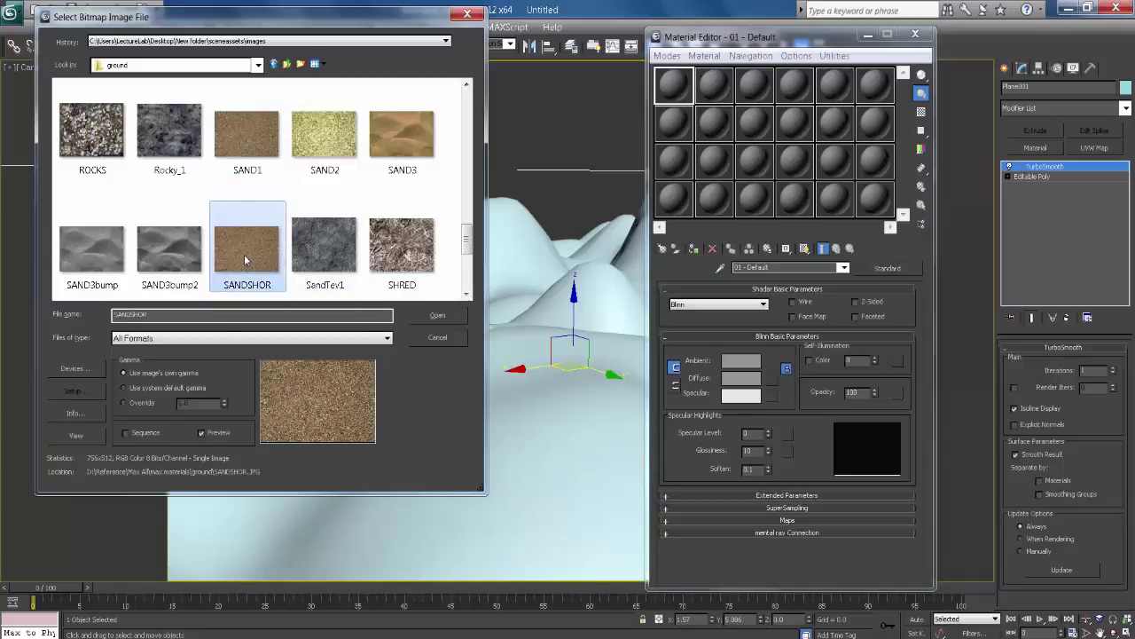
left_click(308, 246)
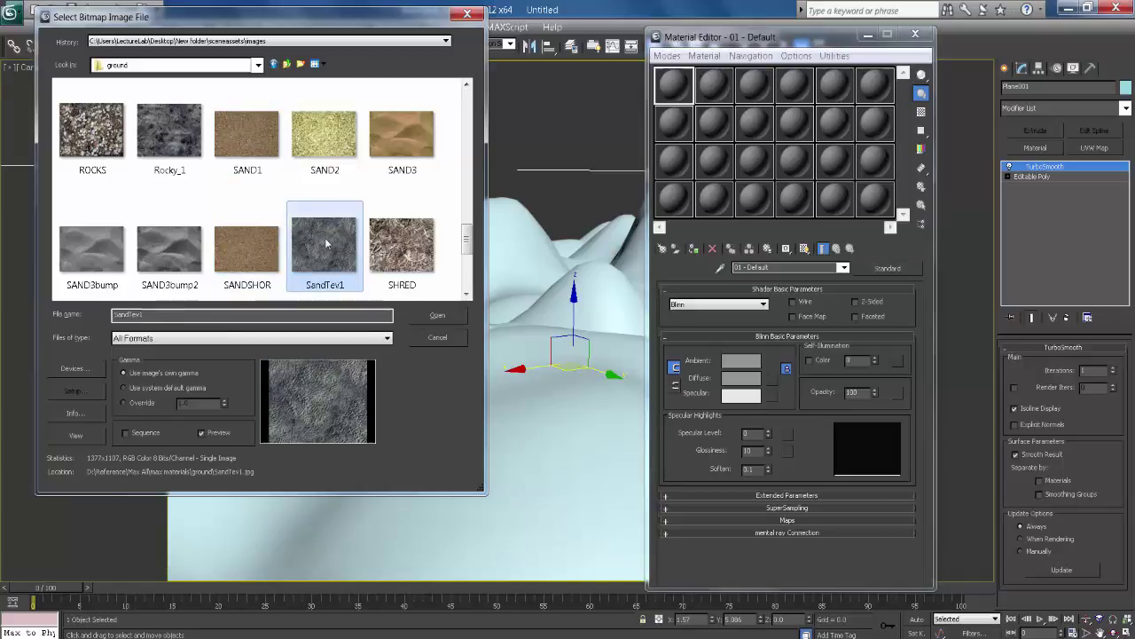
left_click(247, 244)
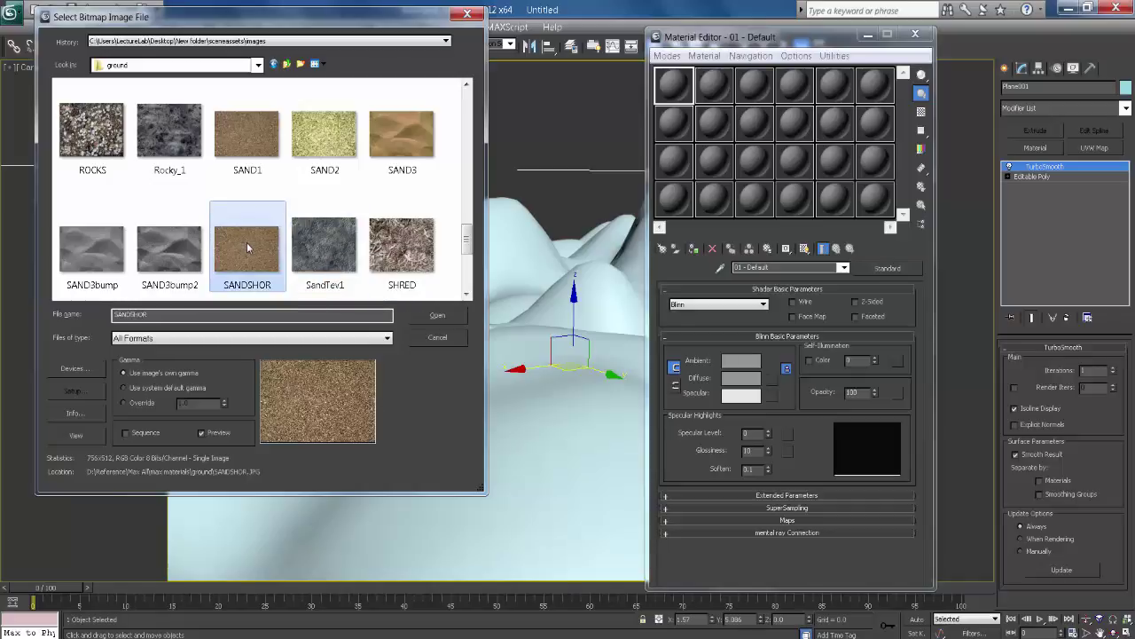
left_click(438, 316)
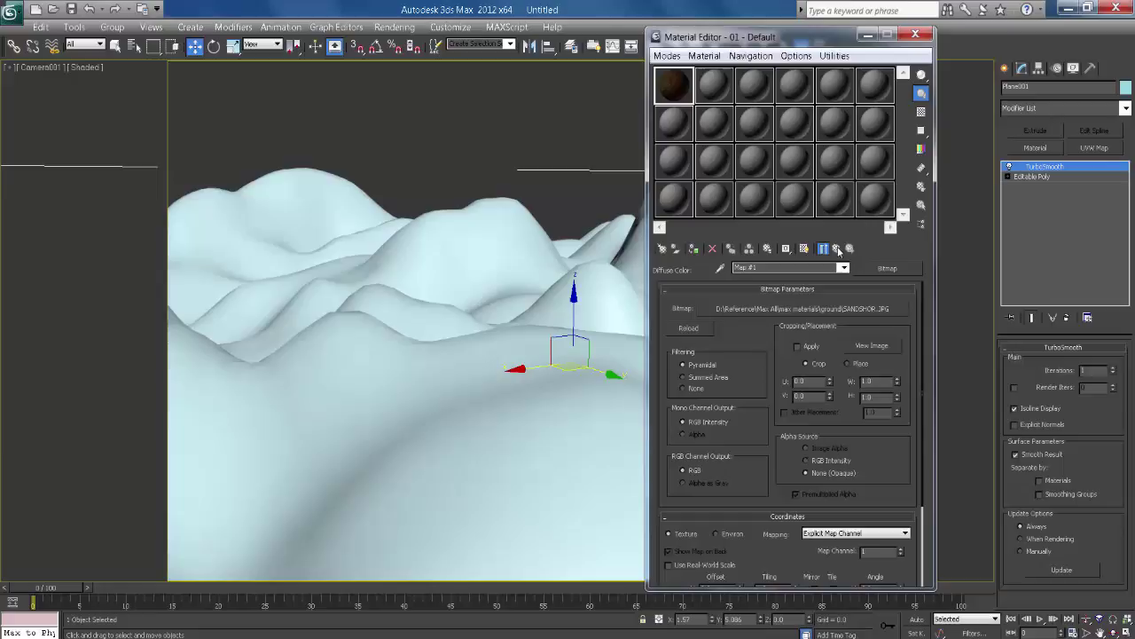
Step: Assign the sand material to the terrain and show its texture in the viewport
left_click(838, 249)
left_click(694, 251)
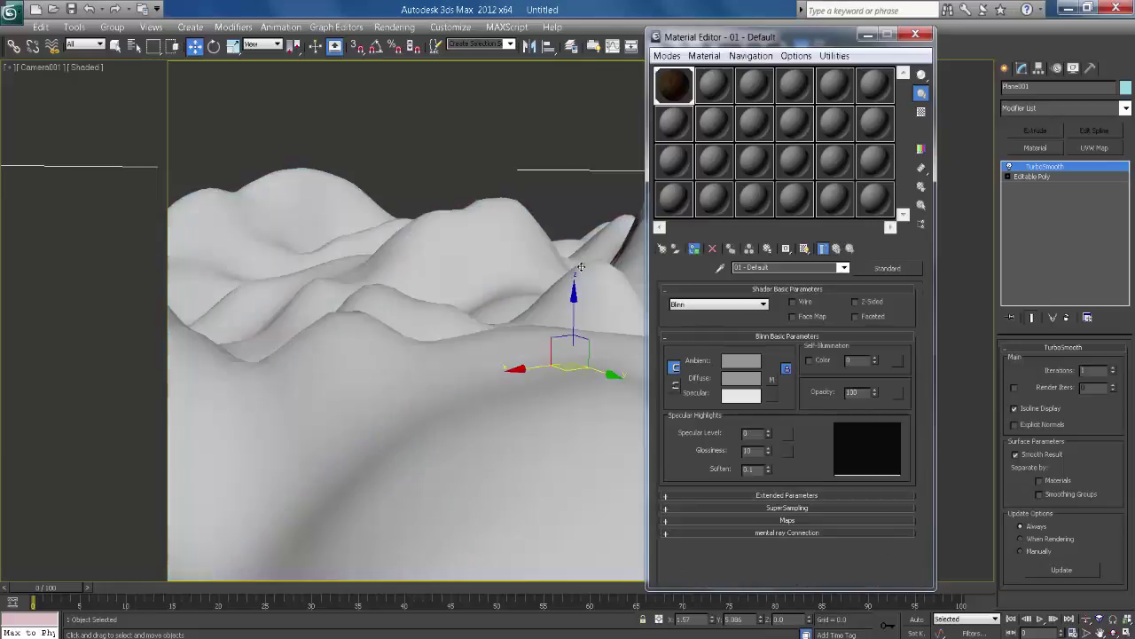
left_click(805, 249)
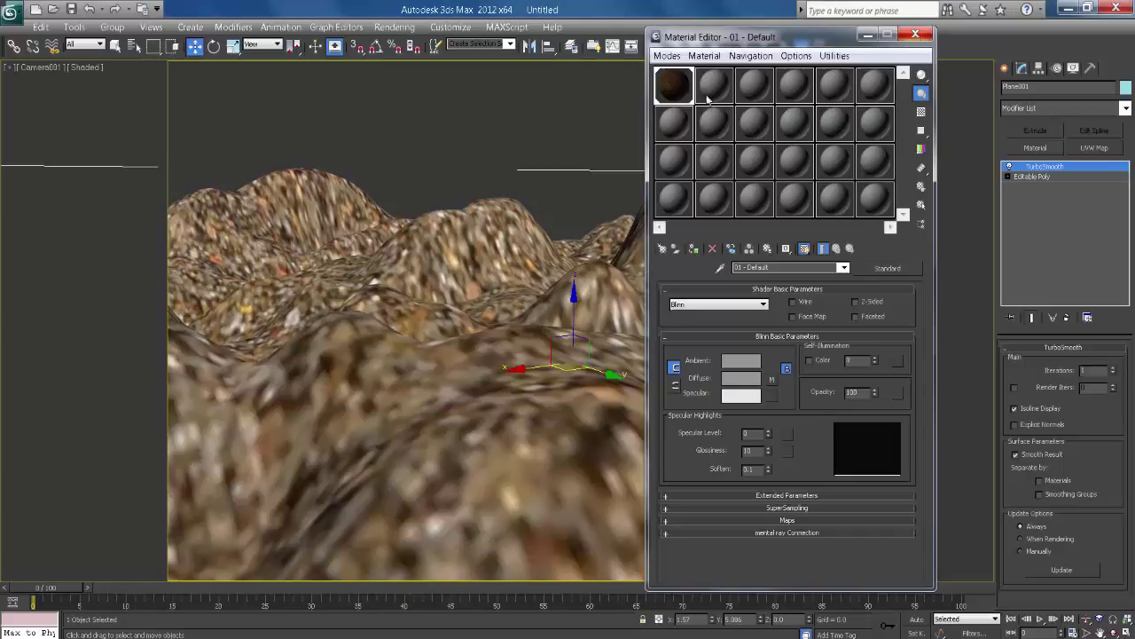
left_click(916, 34)
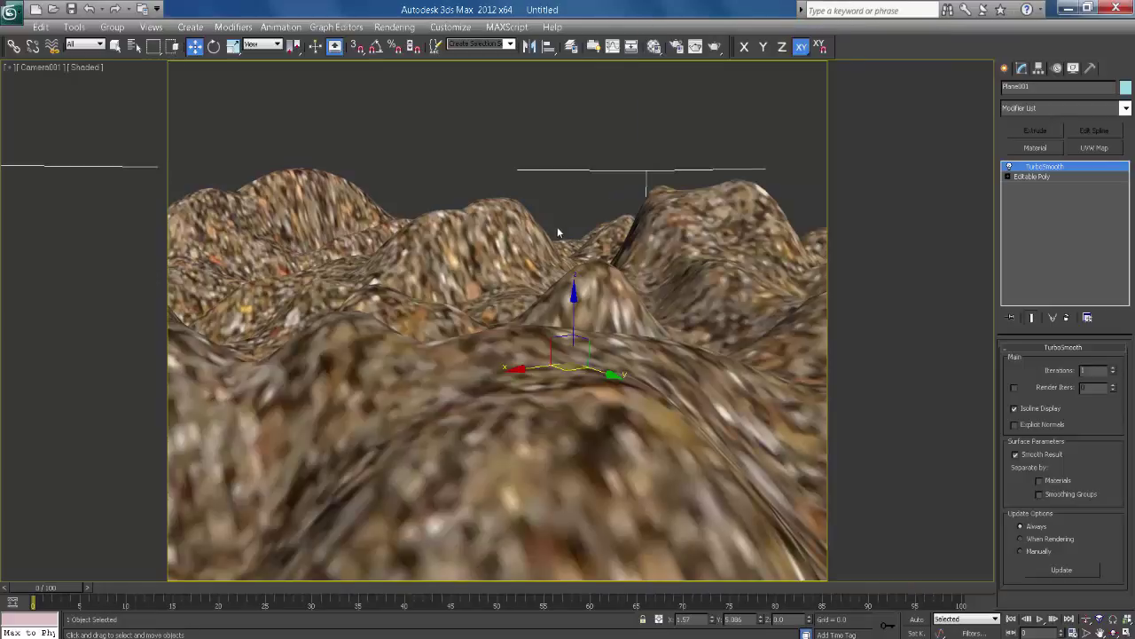
Step: In a Perspective view, add a UVW Map modifier to the terrain, try Box mapping and return it to Planar
key("p")
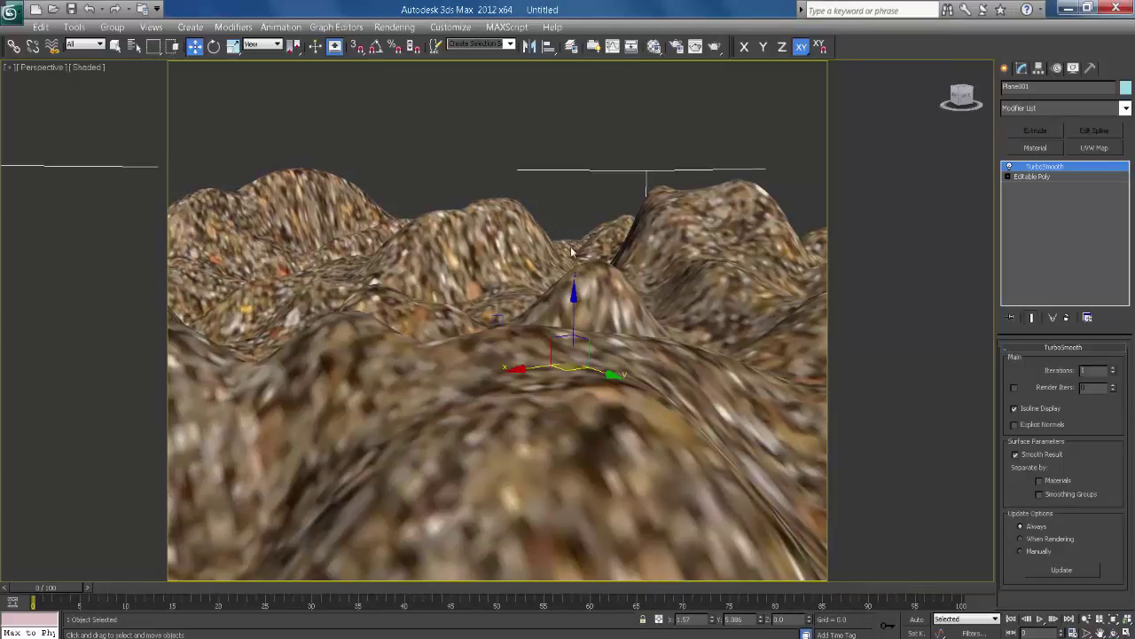
scroll(620, 277, "down", 3)
mouse_move(619, 277)
middle_mouse_down("alt")
mouse_move(594, 309)
mouse_move(605, 297)
mouse_move(629, 308)
mouse_move(622, 266)
middle_mouse_up("alt")
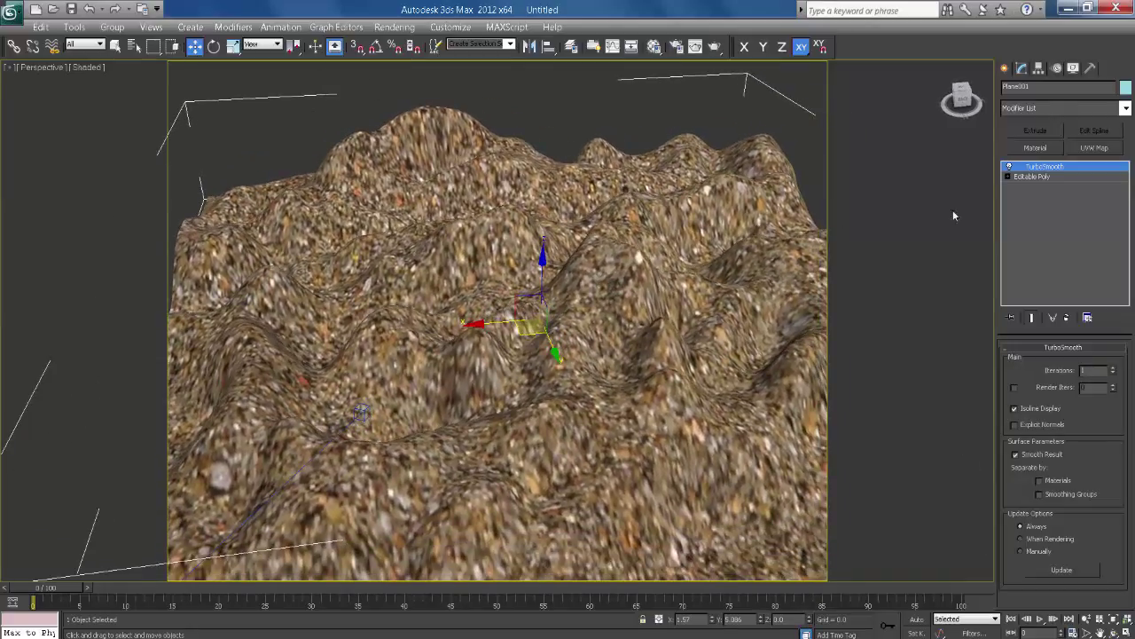
left_click(1094, 148)
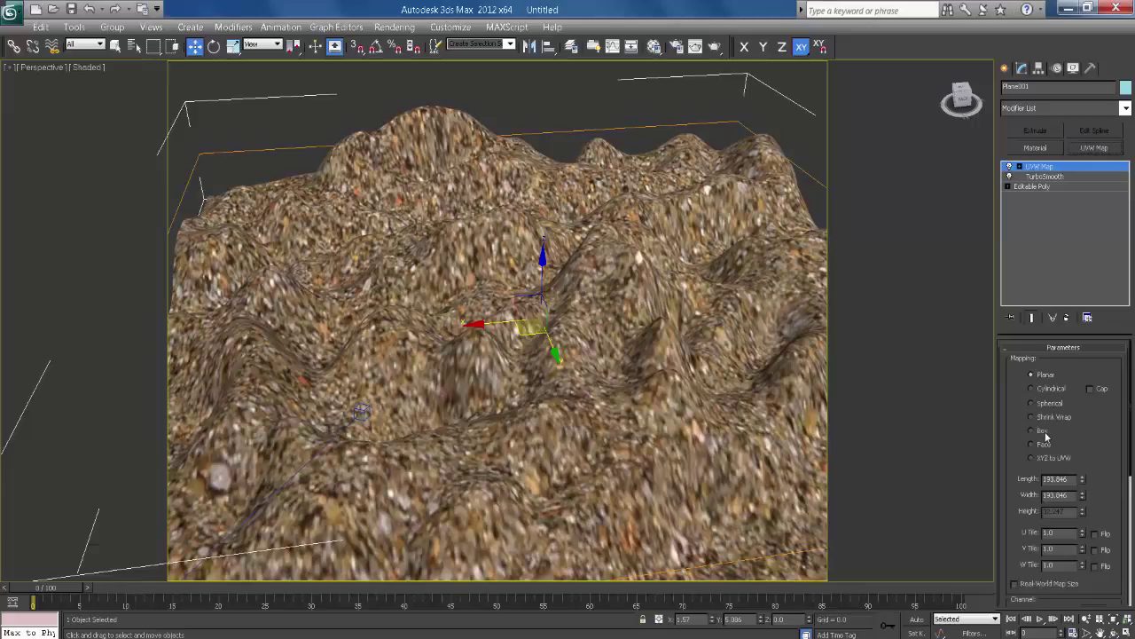
left_click(1032, 430)
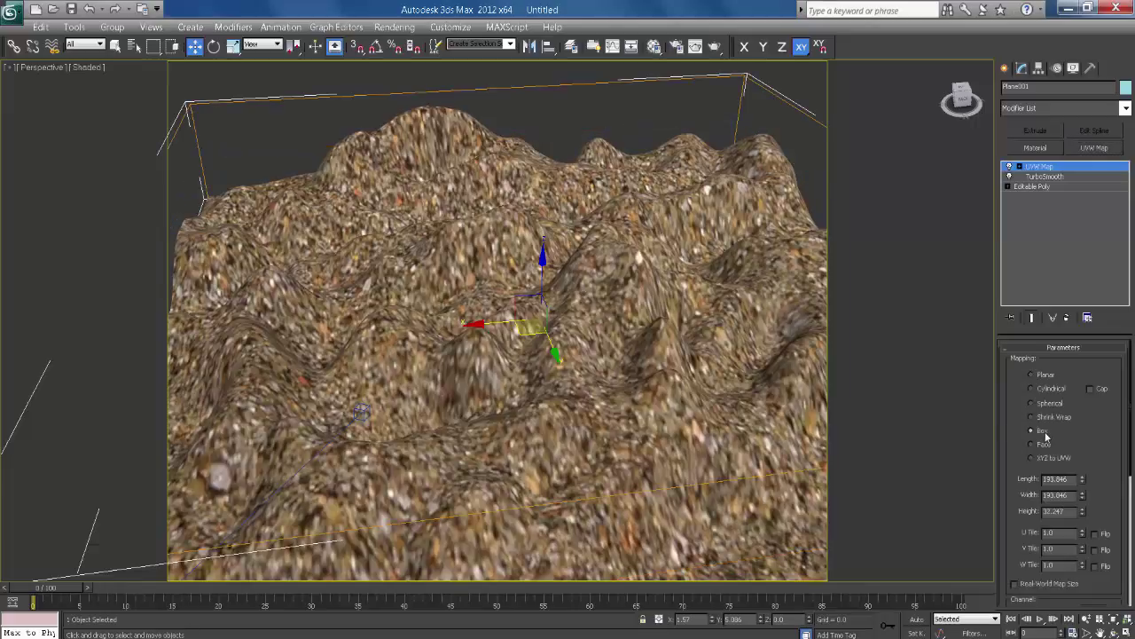
left_click(1045, 375)
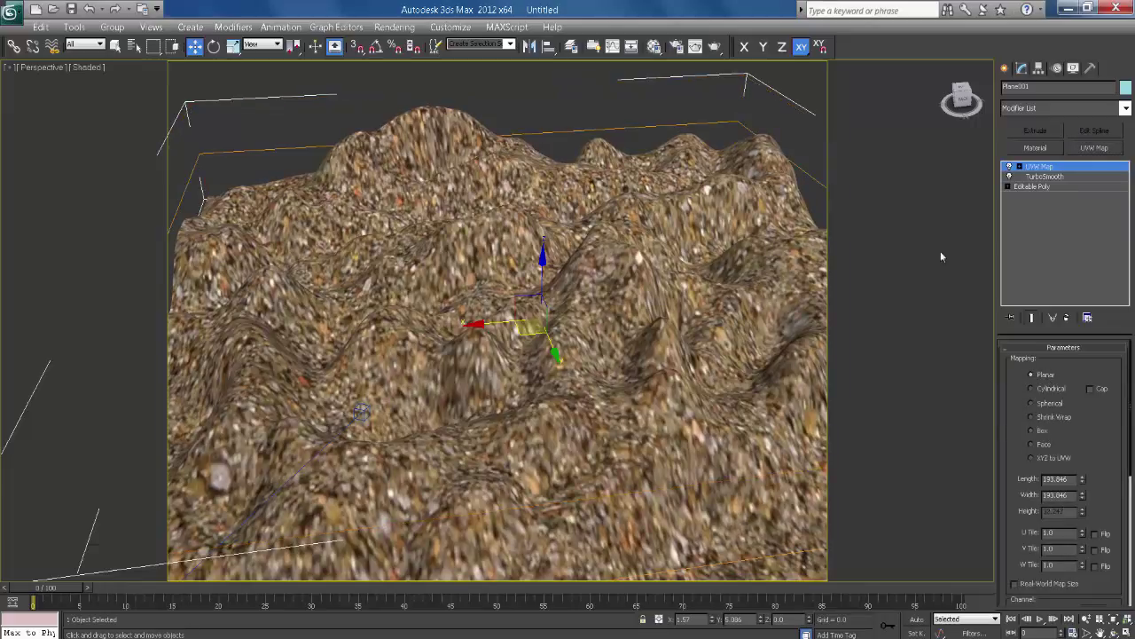
Step: Scale the UVW Map gizmo down uniformly so the sand texture repeats much finer, and return to the camera view
left_click(1020, 167)
left_click(1040, 177)
key("r")
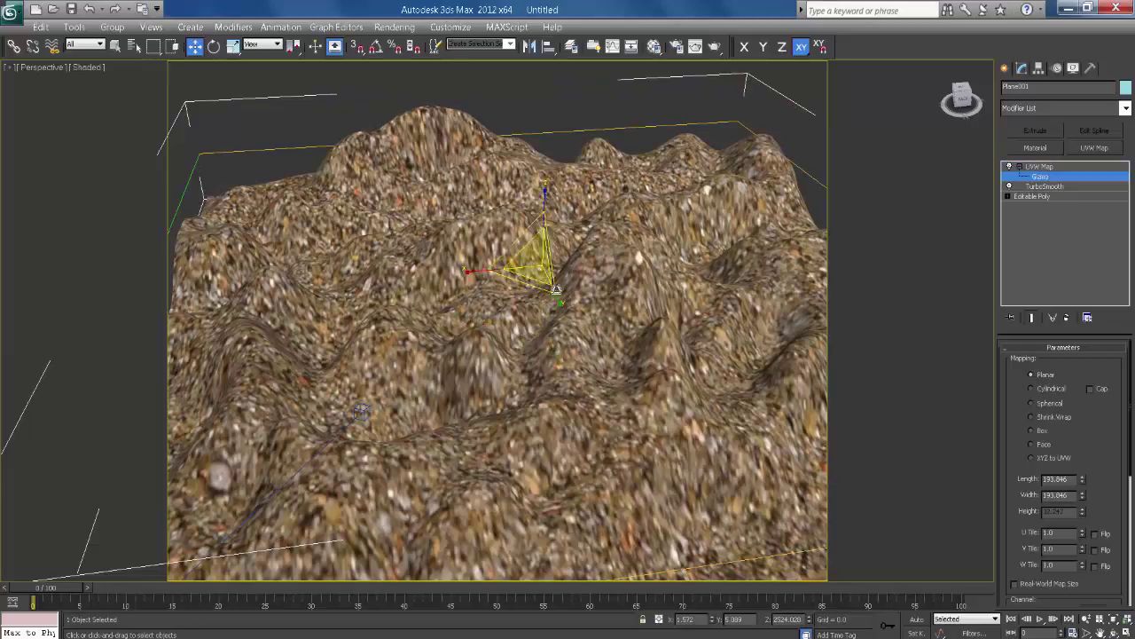
left_click_drag(536, 259, 541, 286)
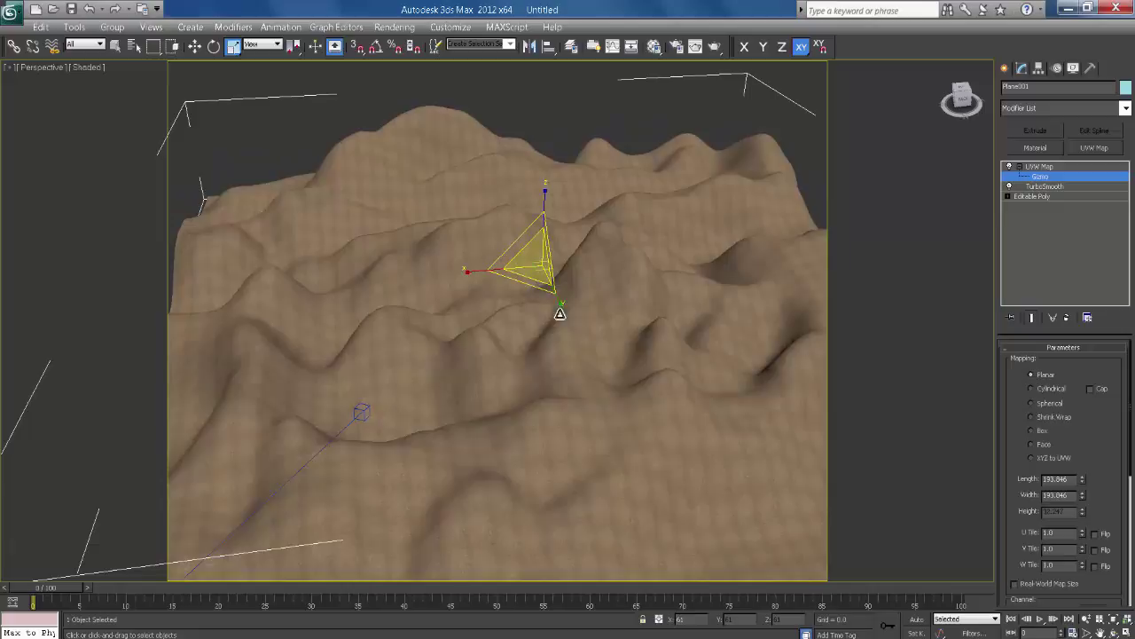
scroll(562, 312, "up", 4)
middle_click_drag(593, 313, 614, 371, "alt")
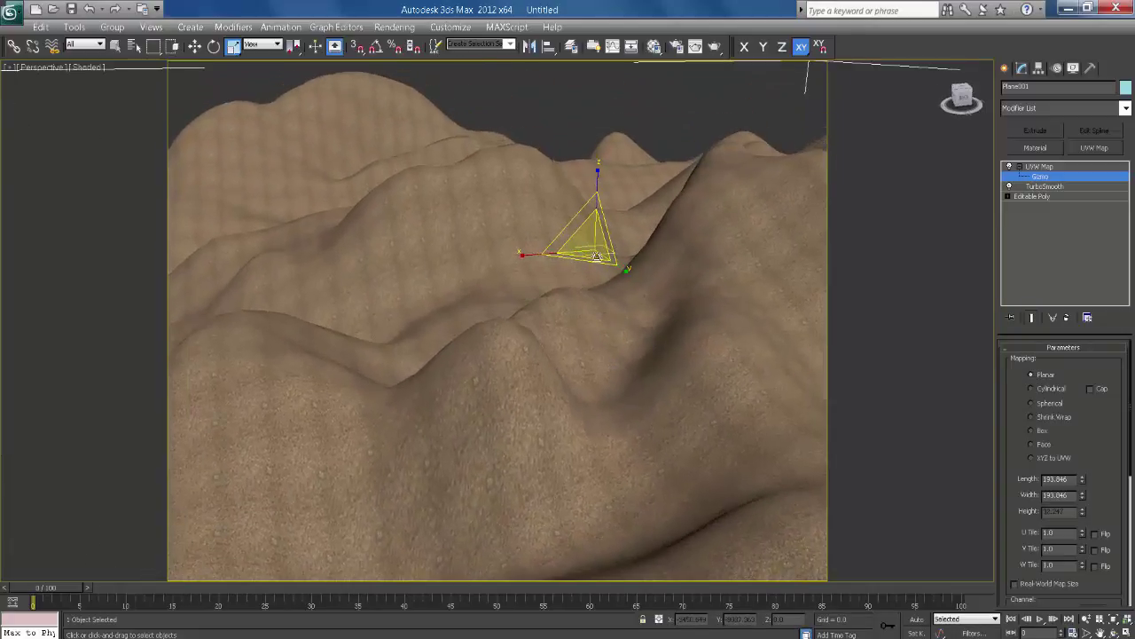
left_click(1006, 69)
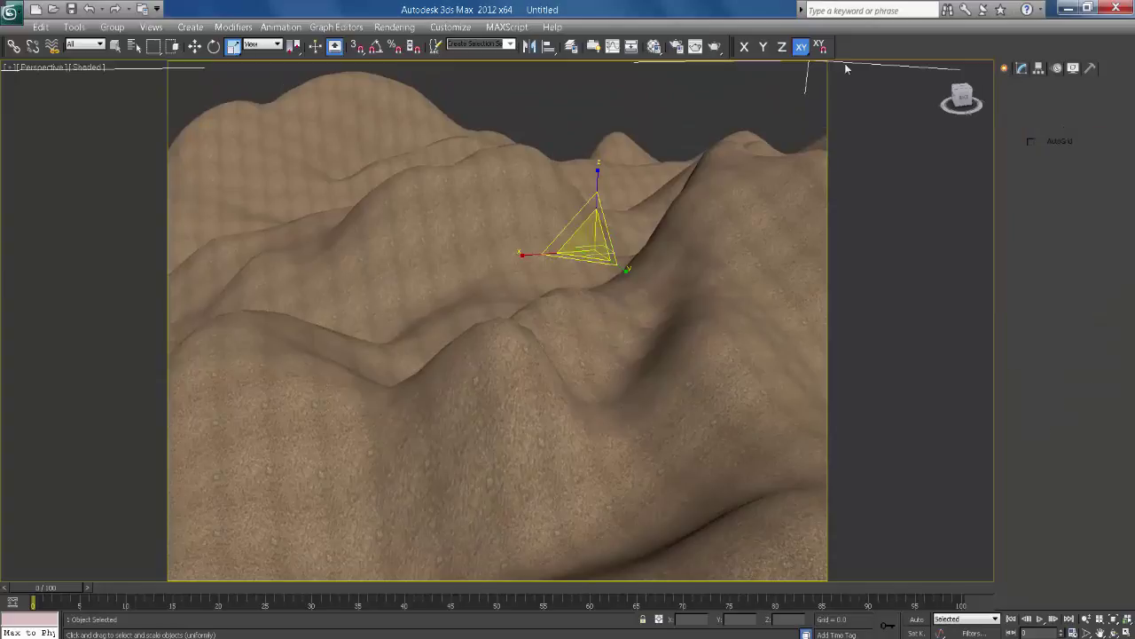
key("c")
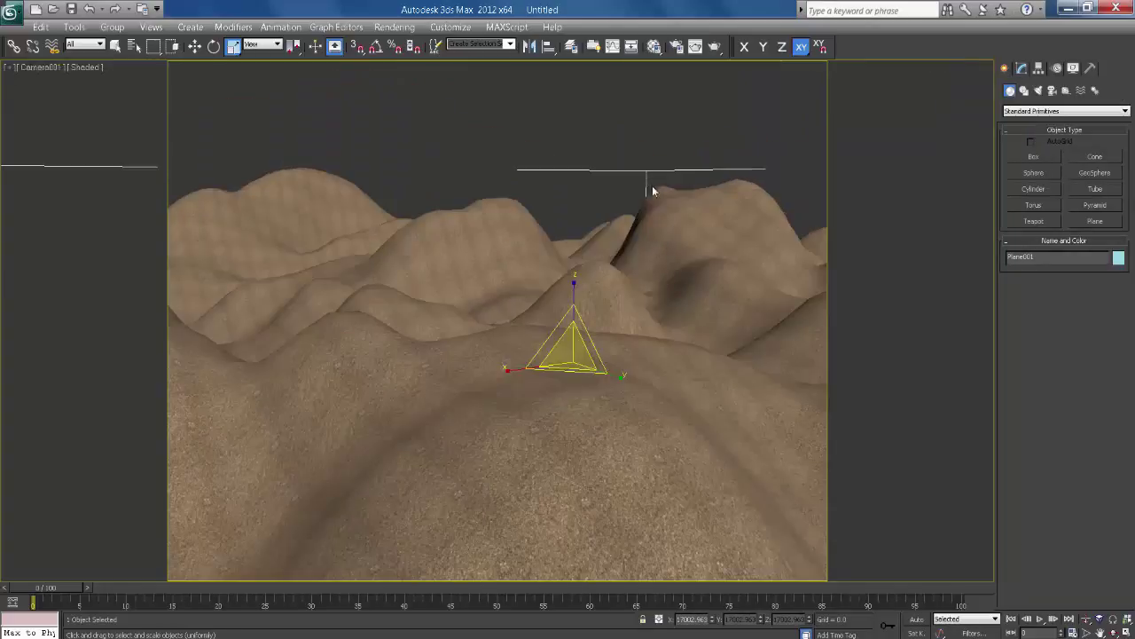
Step: Add a Bitmap to the Bump map slot of the terrain's sand material
left_click(663, 51)
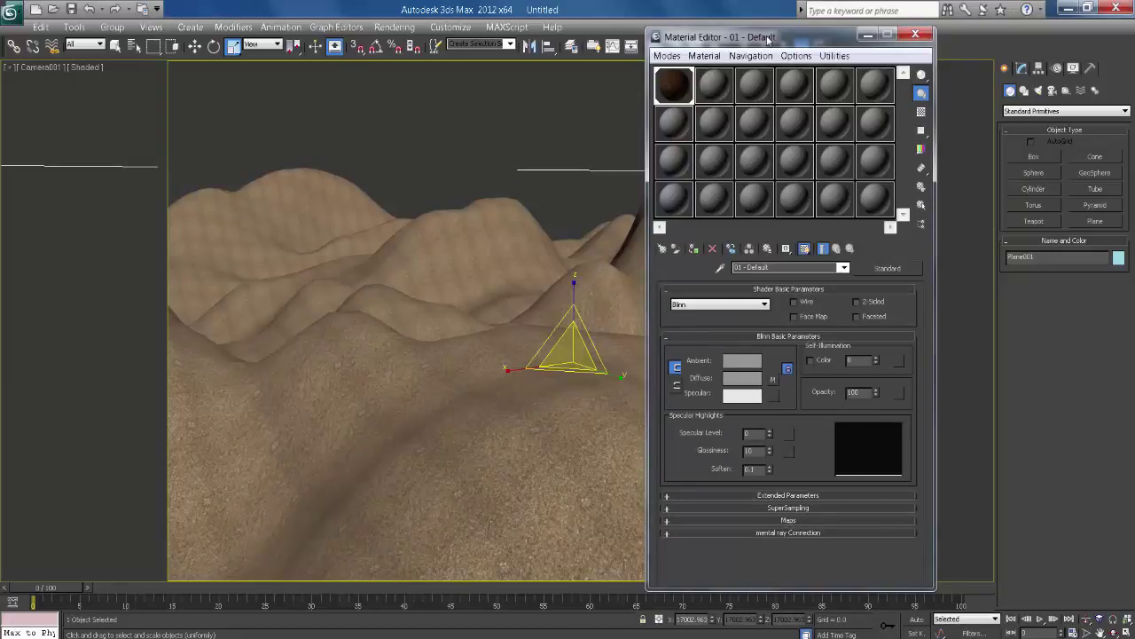
left_click_drag(768, 38, 827, 23)
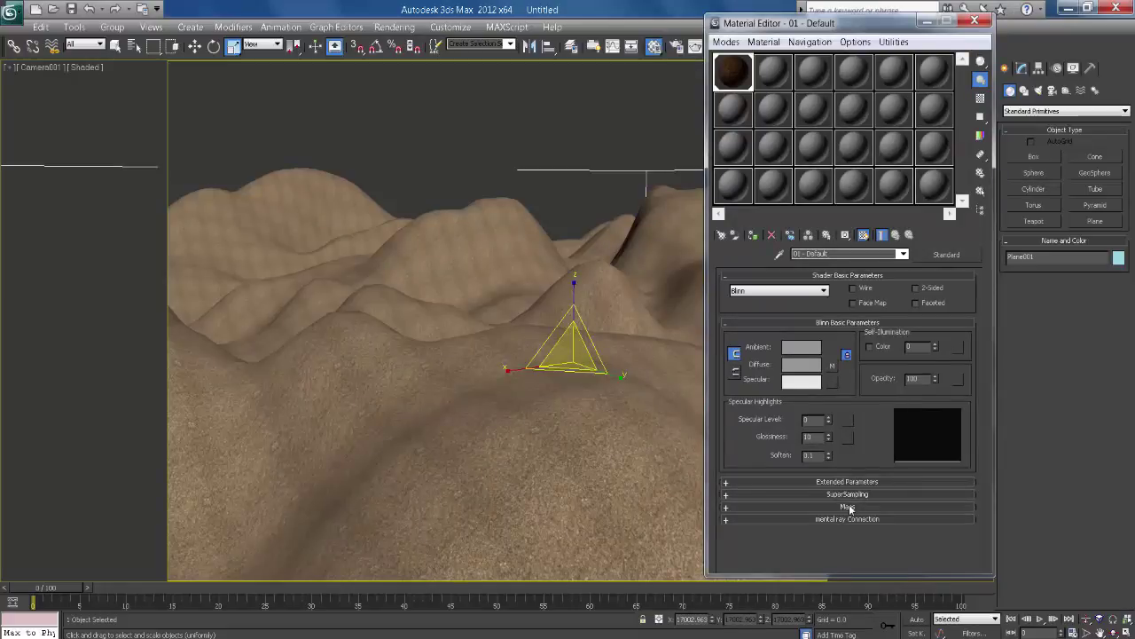
left_click(849, 507)
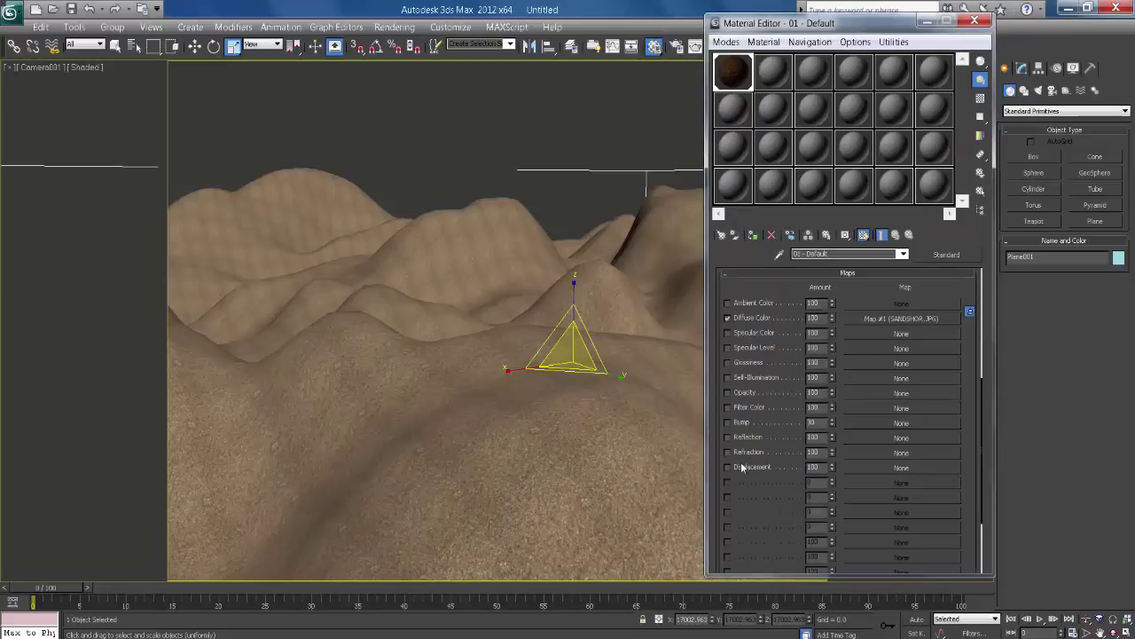
left_click(871, 424)
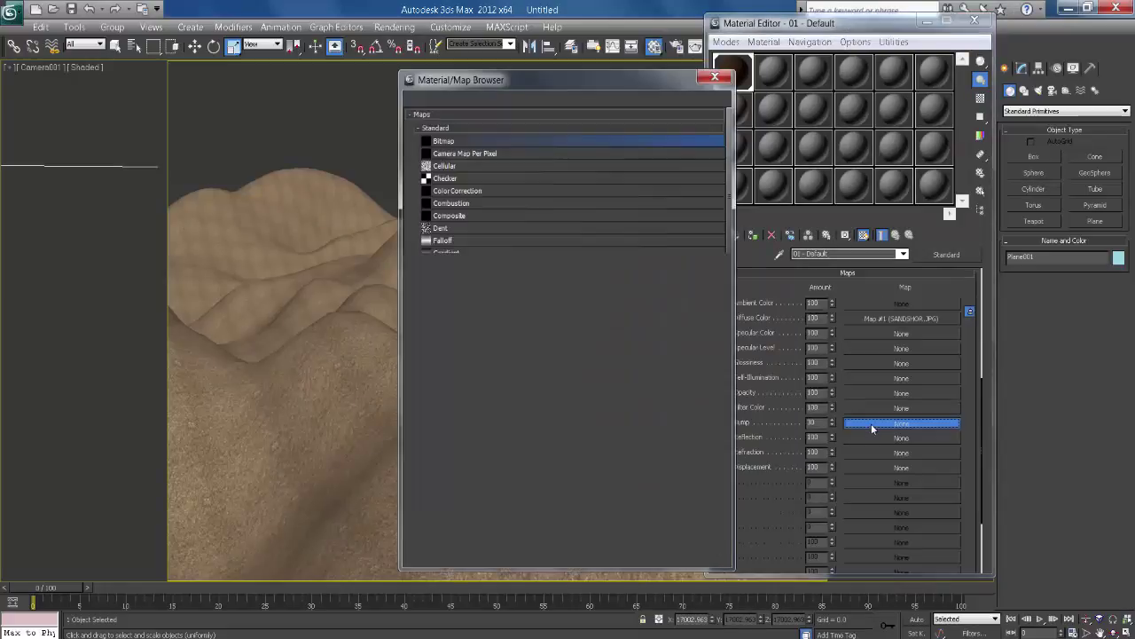
double_click(453, 144)
Step: Load the SandTev1 image from the ground folder as the sand material's bump map and close the Material Editor
left_click(249, 241)
scroll(303, 260, "down", 3)
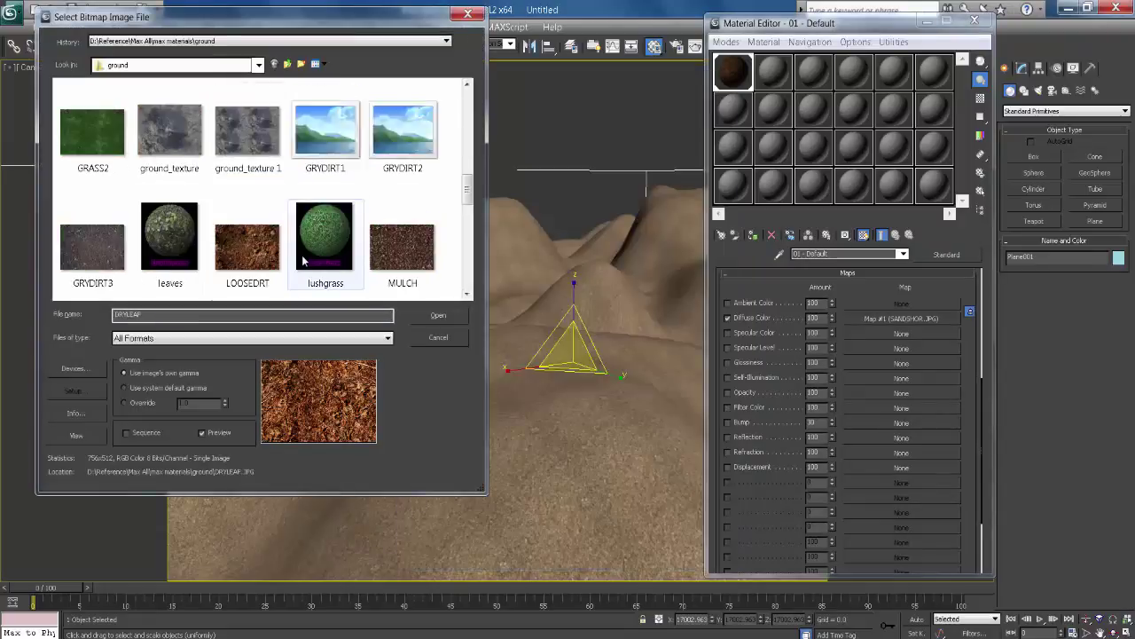
scroll(302, 259, "up", 3)
scroll(266, 195, "down", 6)
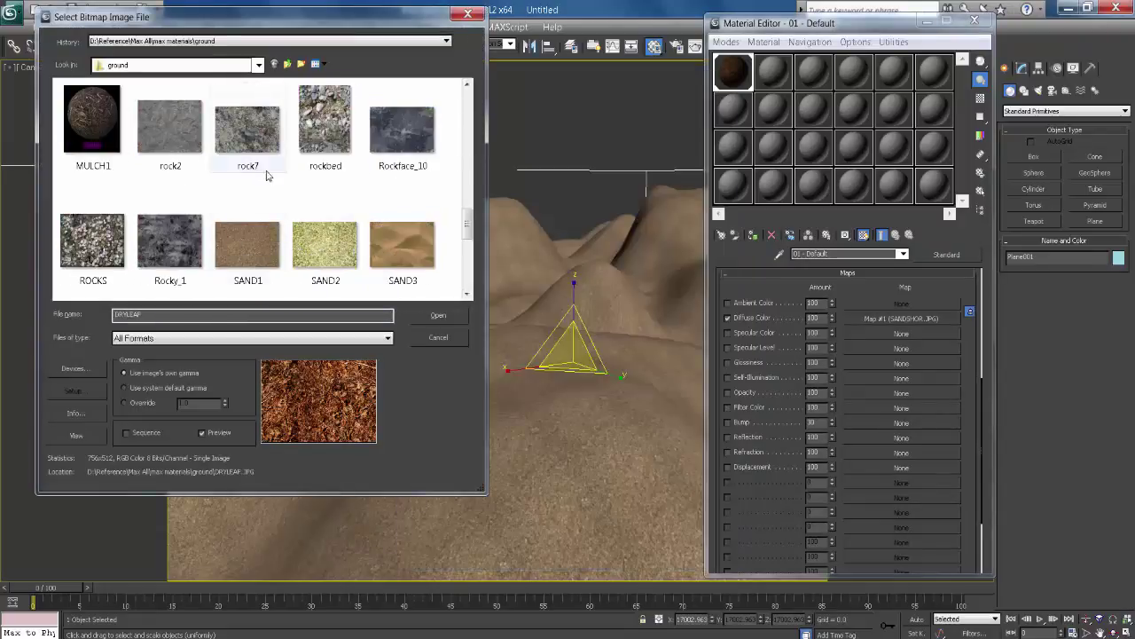
scroll(286, 222, "down", 2)
left_click(335, 250)
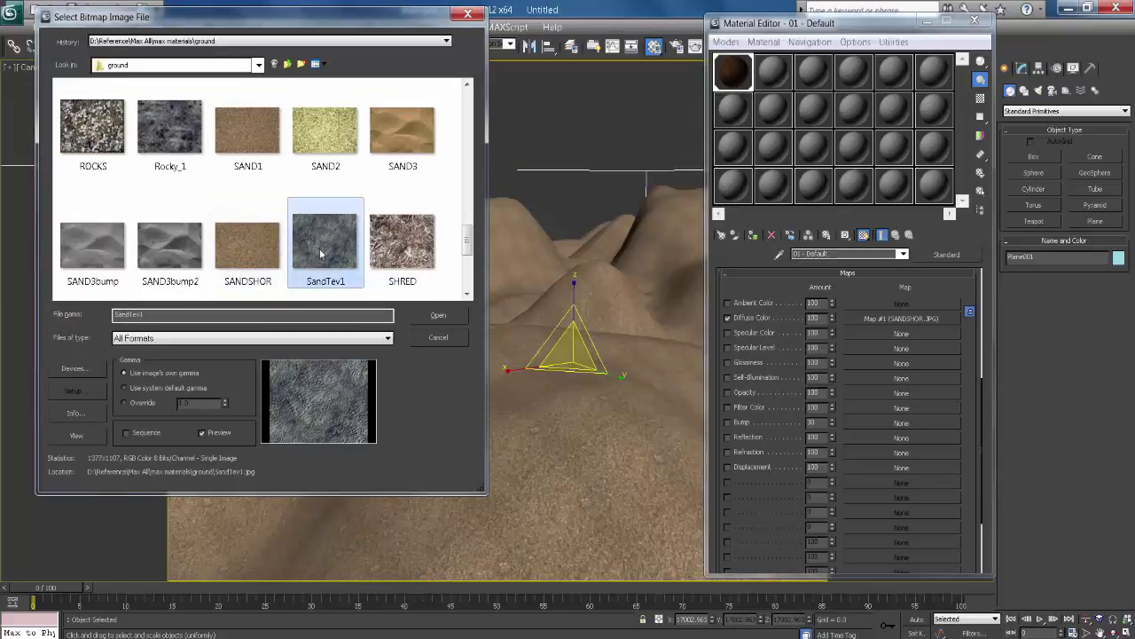
left_click(442, 317)
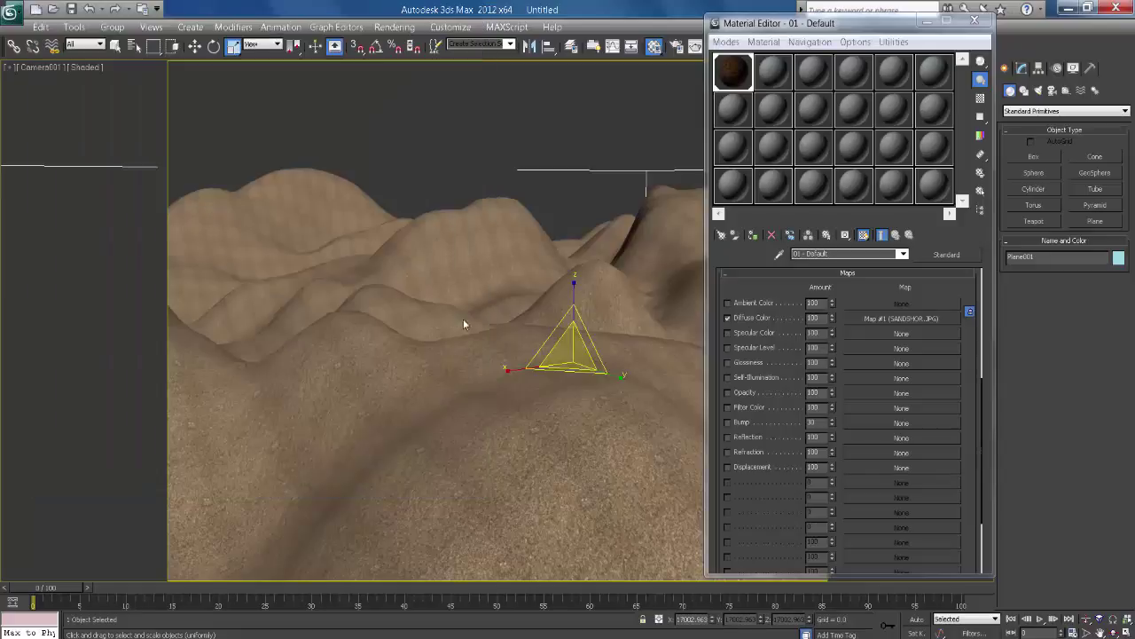
left_click(896, 235)
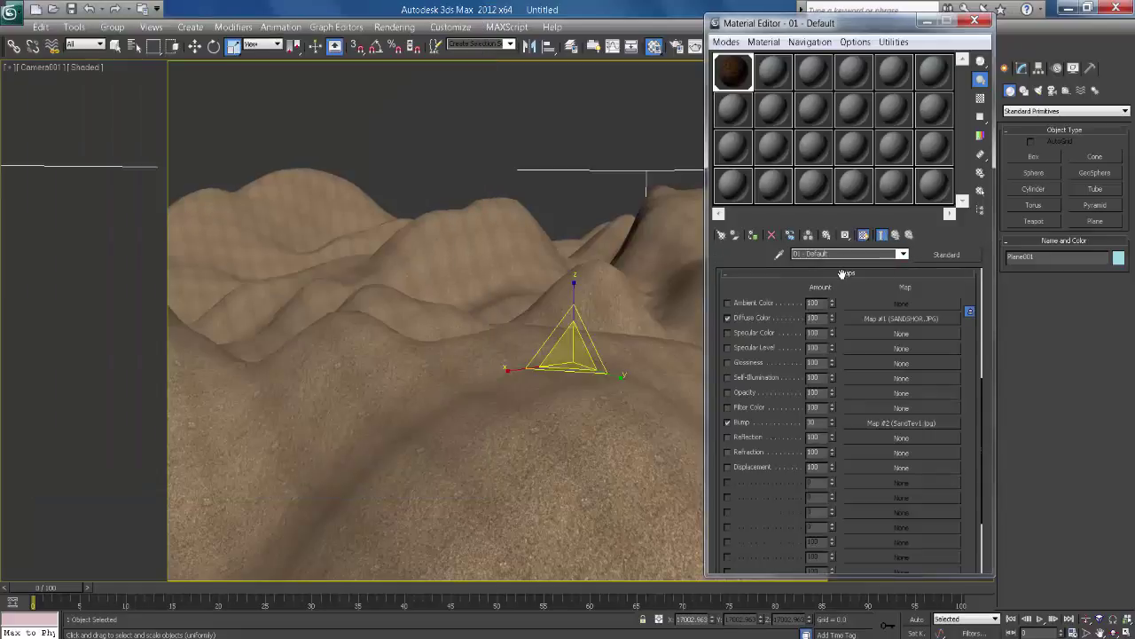
left_click(860, 274)
left_click(976, 20)
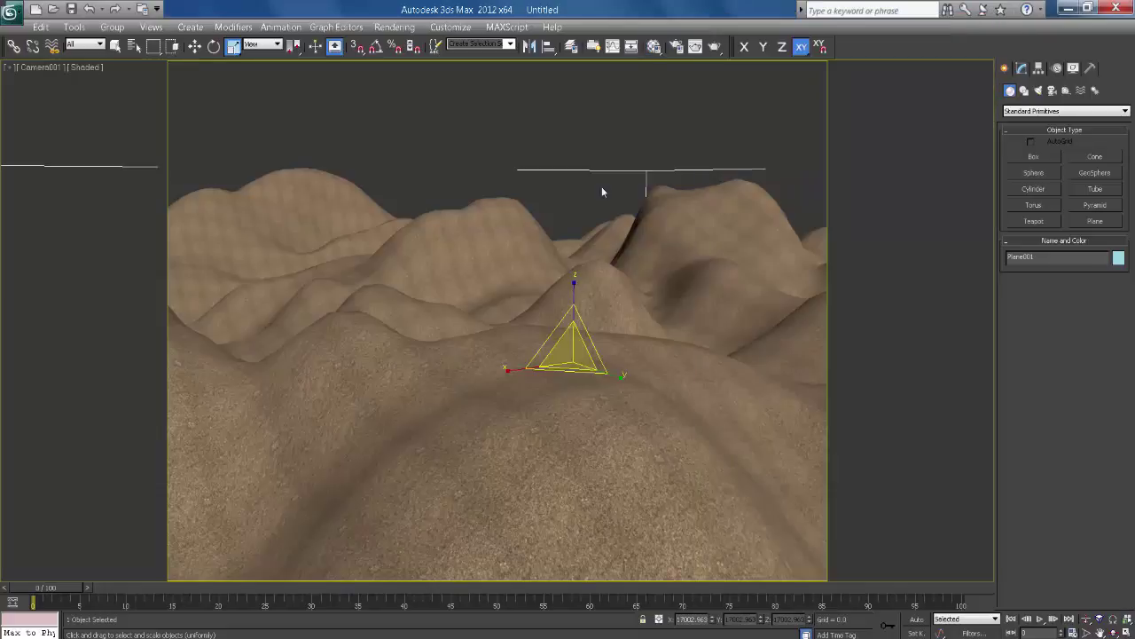
Step: Run a test render of the camera view, cancel it partway and close the rendered frame
left_click(715, 46)
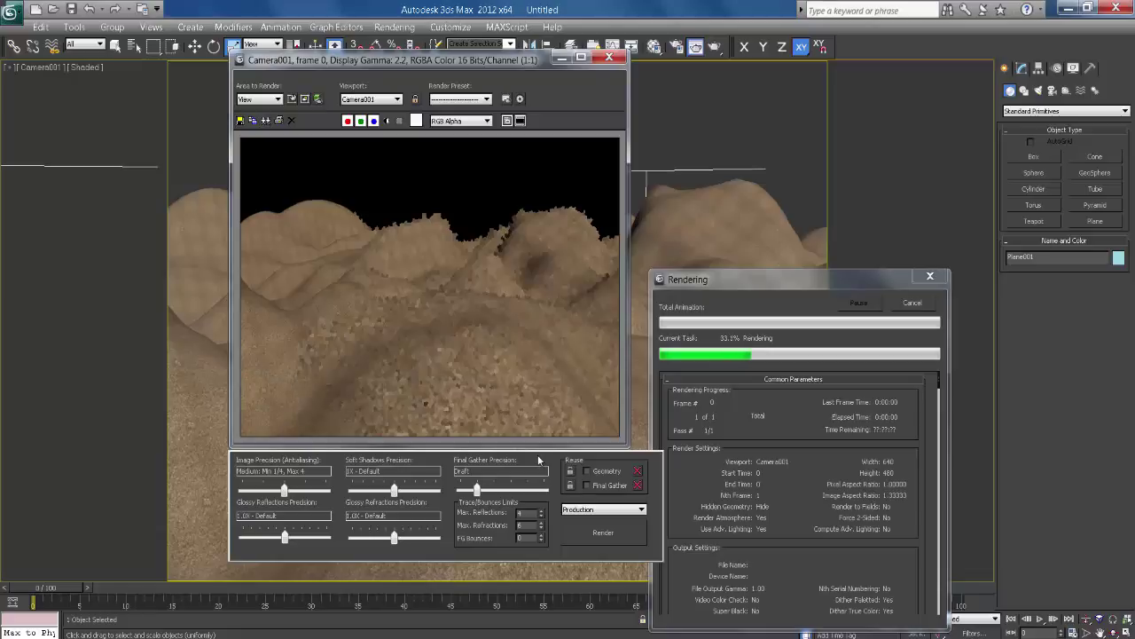
left_click(911, 304)
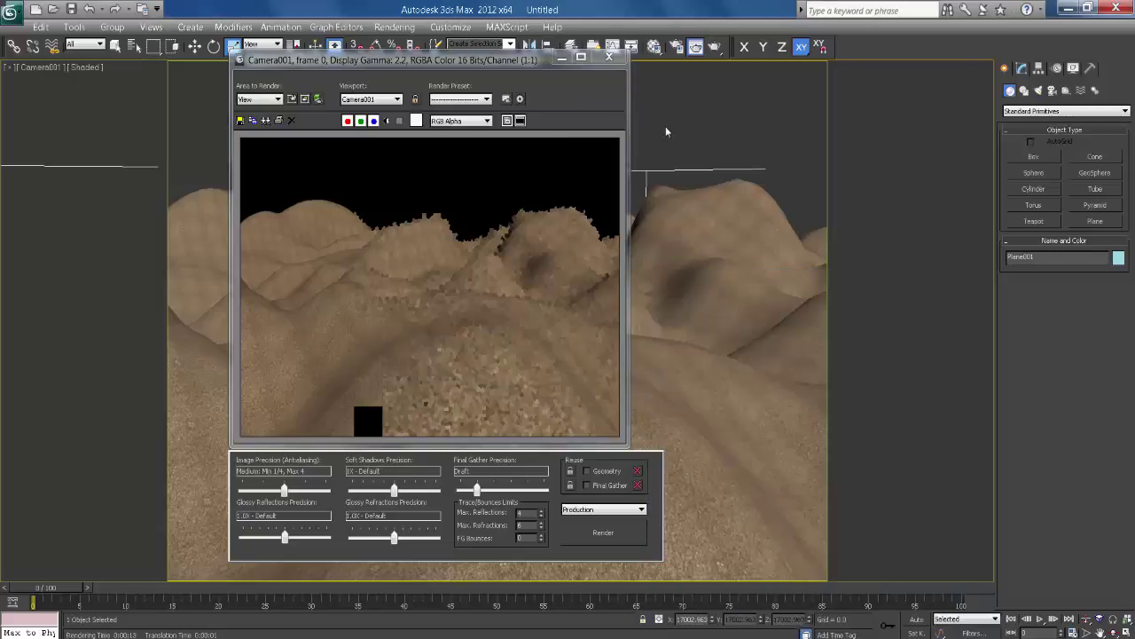
left_click(609, 56)
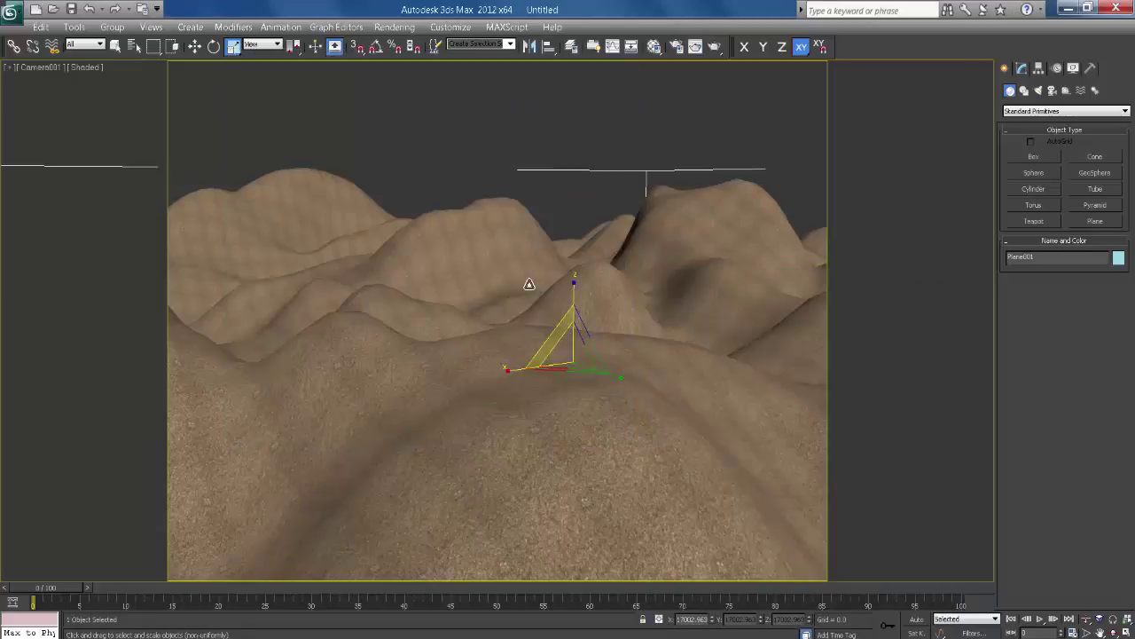
Step: Switch to a Perspective view of the whole terrain and choose Bitmap as the environment map type
key("p")
scroll(500, 252, "down", 6)
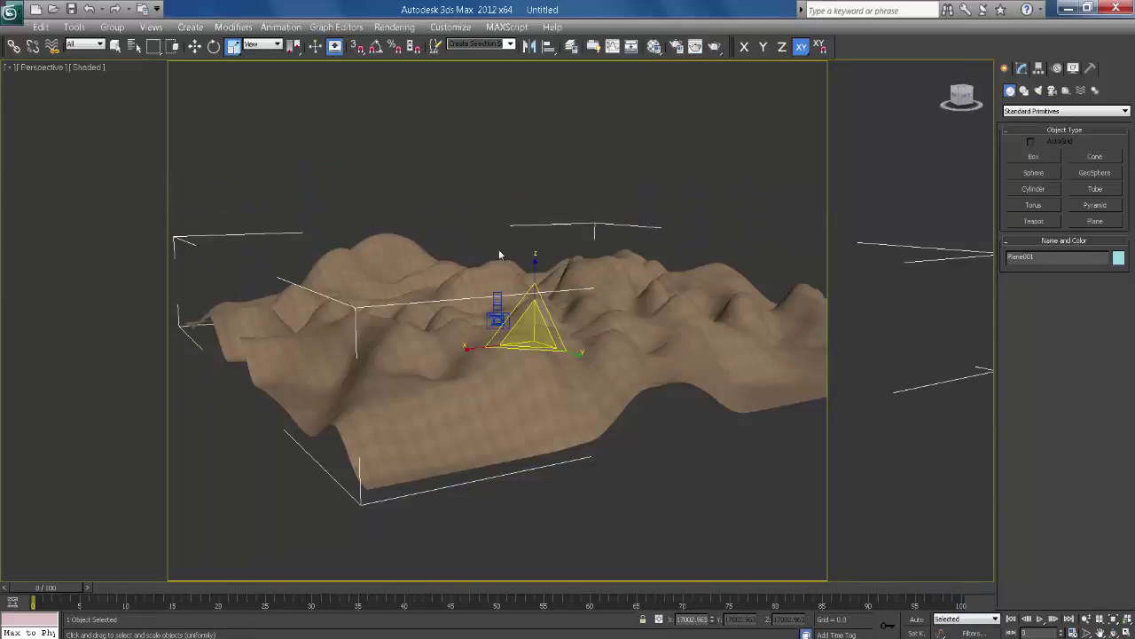
middle_click_drag(608, 319, 572, 361, "alt")
scroll(583, 325, "up", 3)
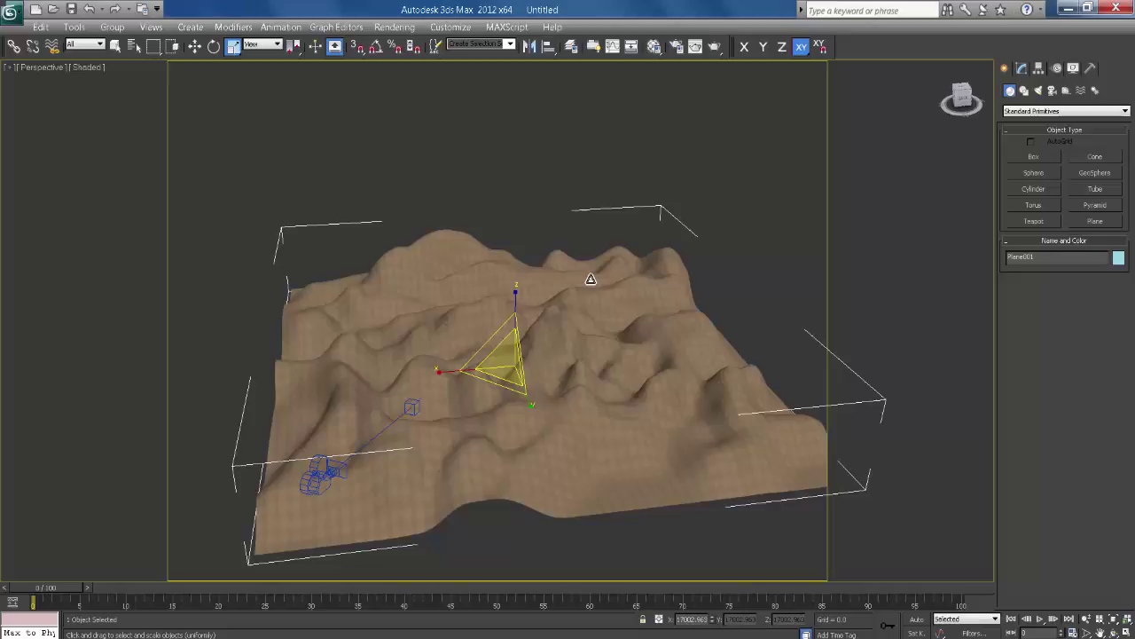
key("8")
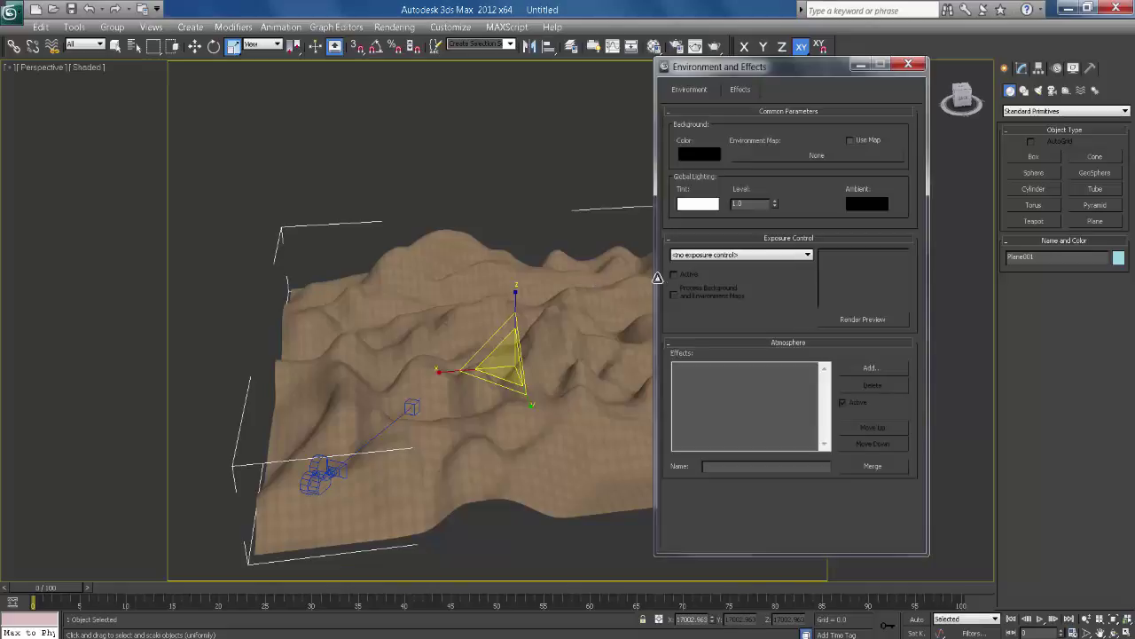
left_click(783, 155)
double_click(458, 140)
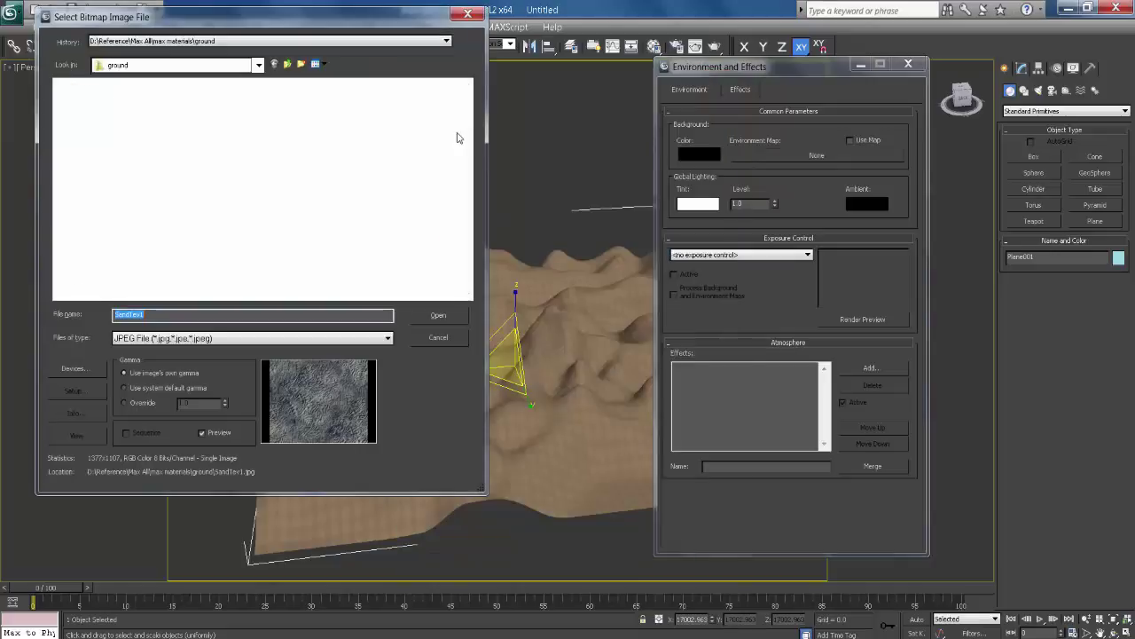
Step: Load KSC-SKY1 from the arch/skies folder as the environment map and close the environment settings
left_click(288, 63)
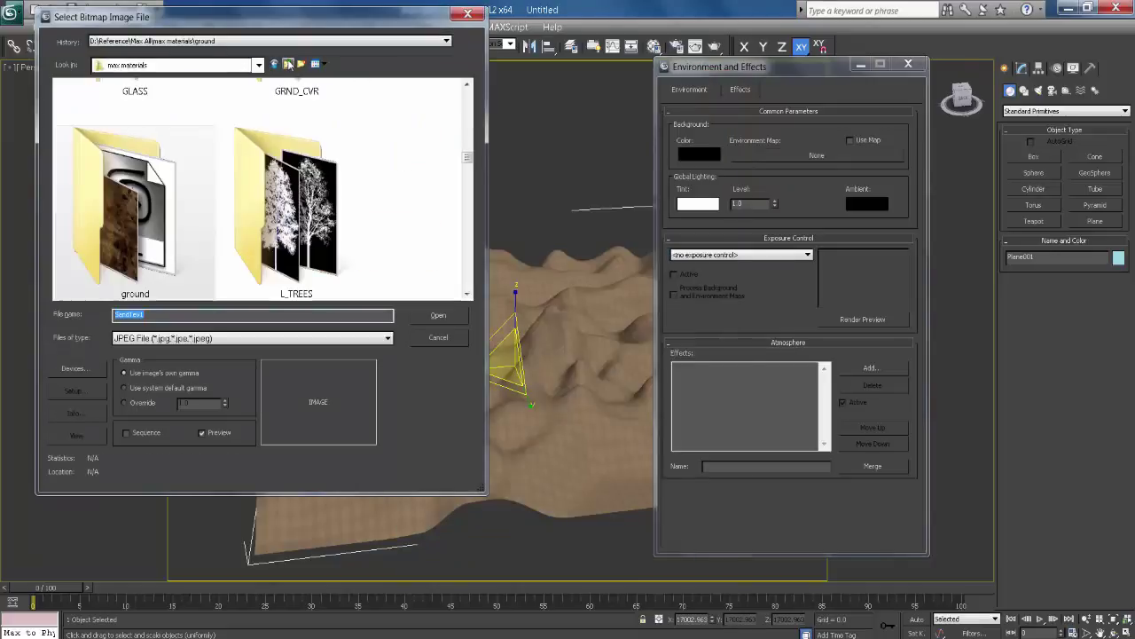
scroll(457, 92, "up", 3)
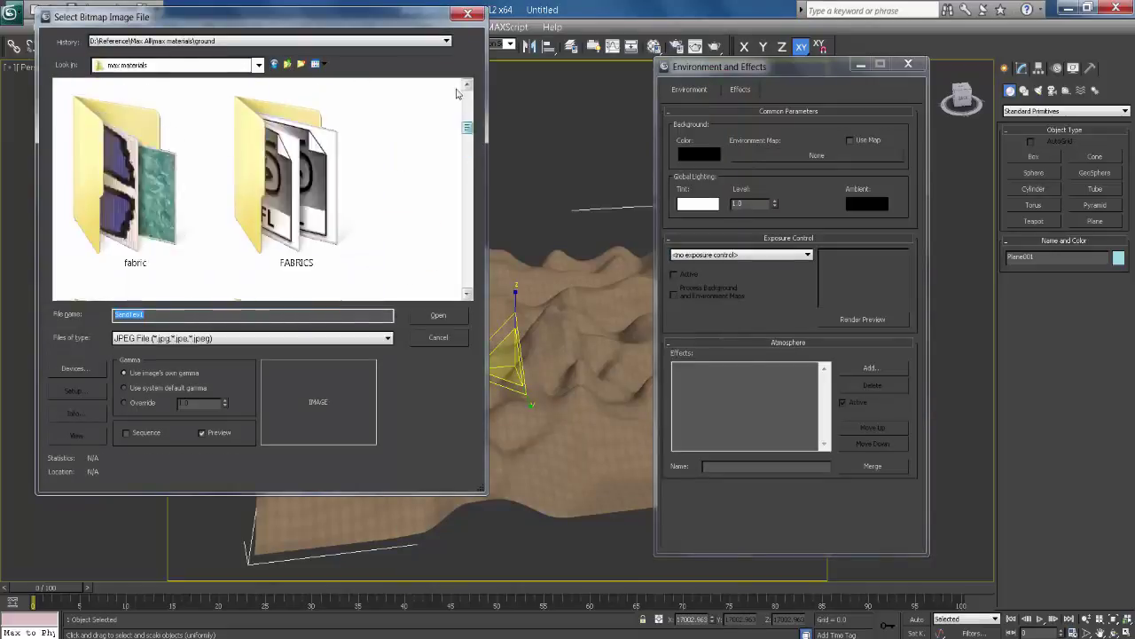
scroll(457, 92, "up", 2)
double_click(182, 172)
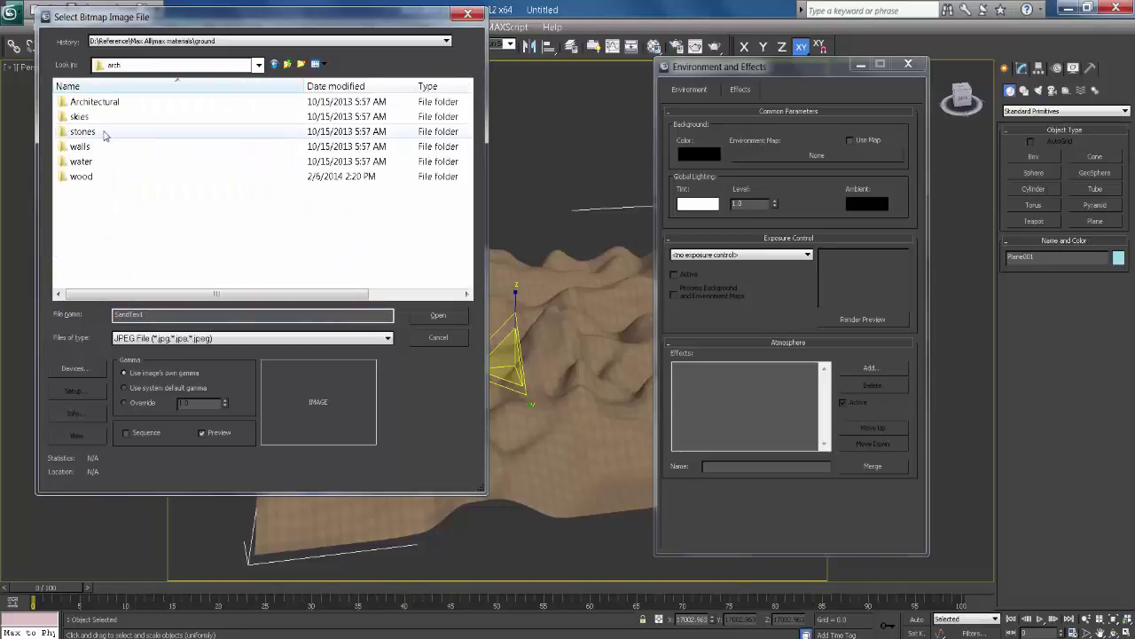
double_click(79, 116)
left_click(353, 205)
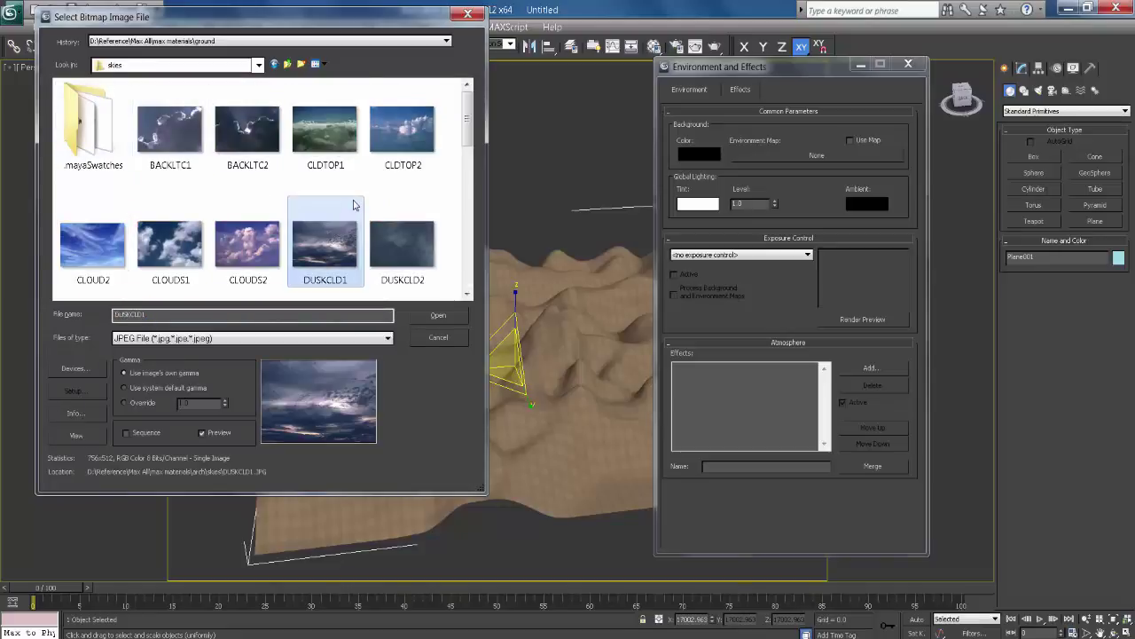
scroll(353, 205, "down", 1)
left_click(391, 234)
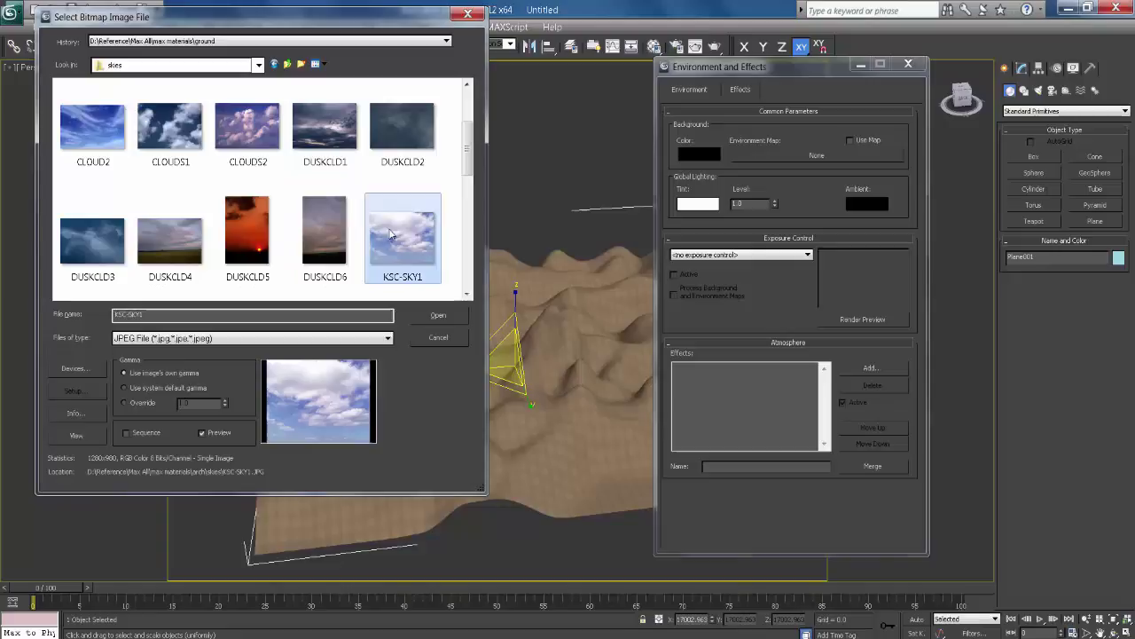
left_click(428, 318)
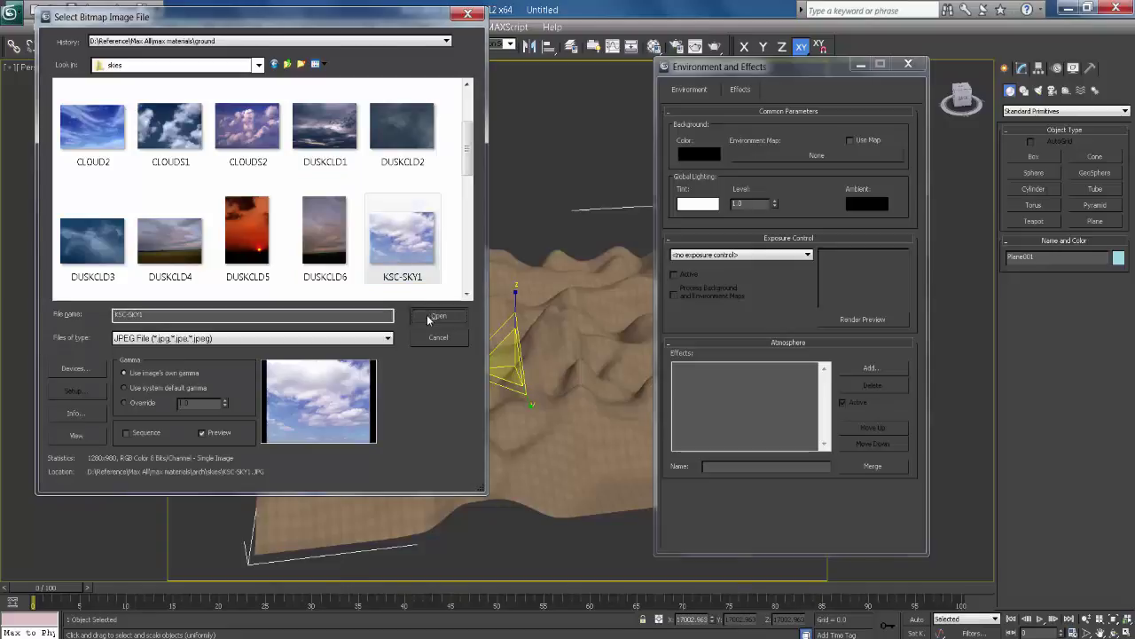
left_click(908, 66)
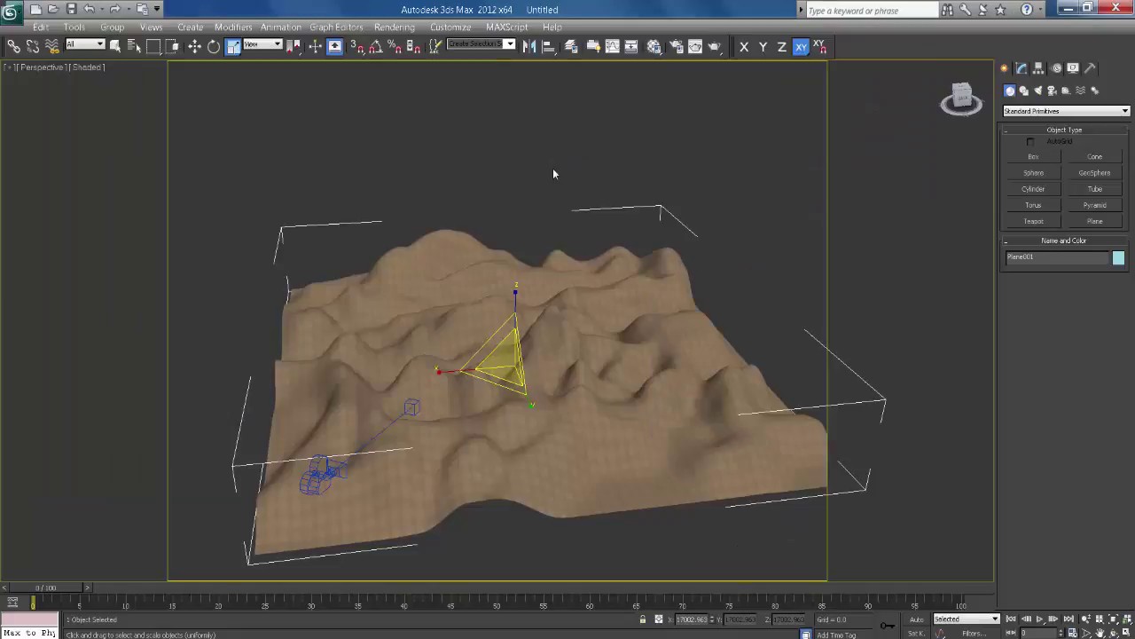
Step: In the Front view, create a standard Target Direct light high above and left of the terrain, aimed at its middle
key("f")
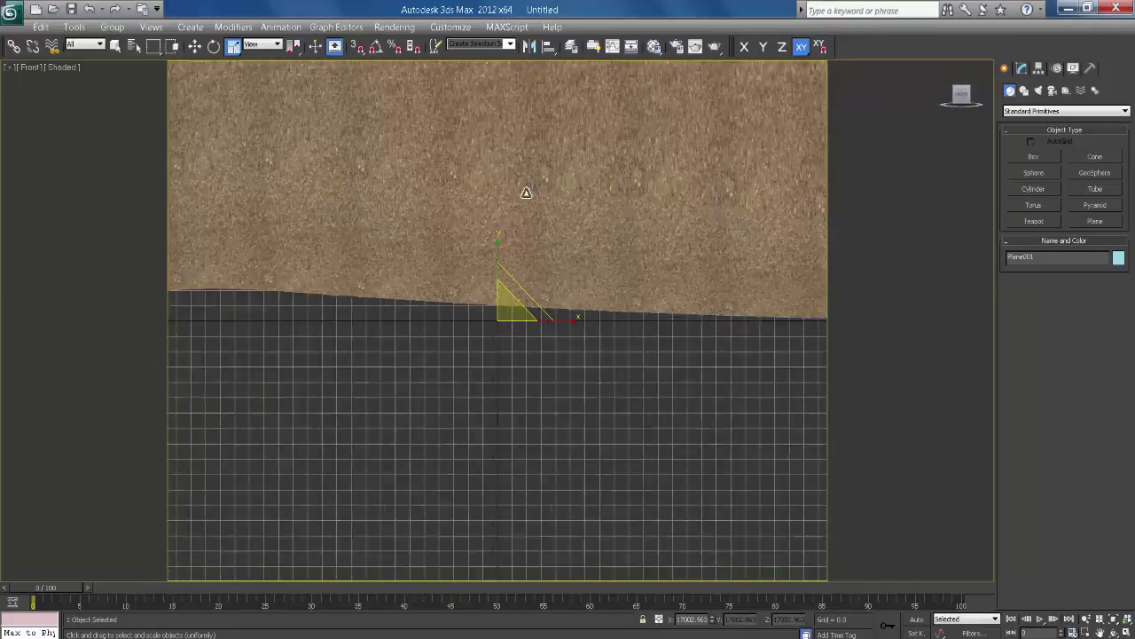
scroll(526, 193, "down", 2)
middle_click_drag(526, 193, 573, 350)
scroll(571, 347, "down", 10)
scroll(526, 337, "up", 3)
middle_click_drag(492, 316, 550, 304)
left_click(1038, 90)
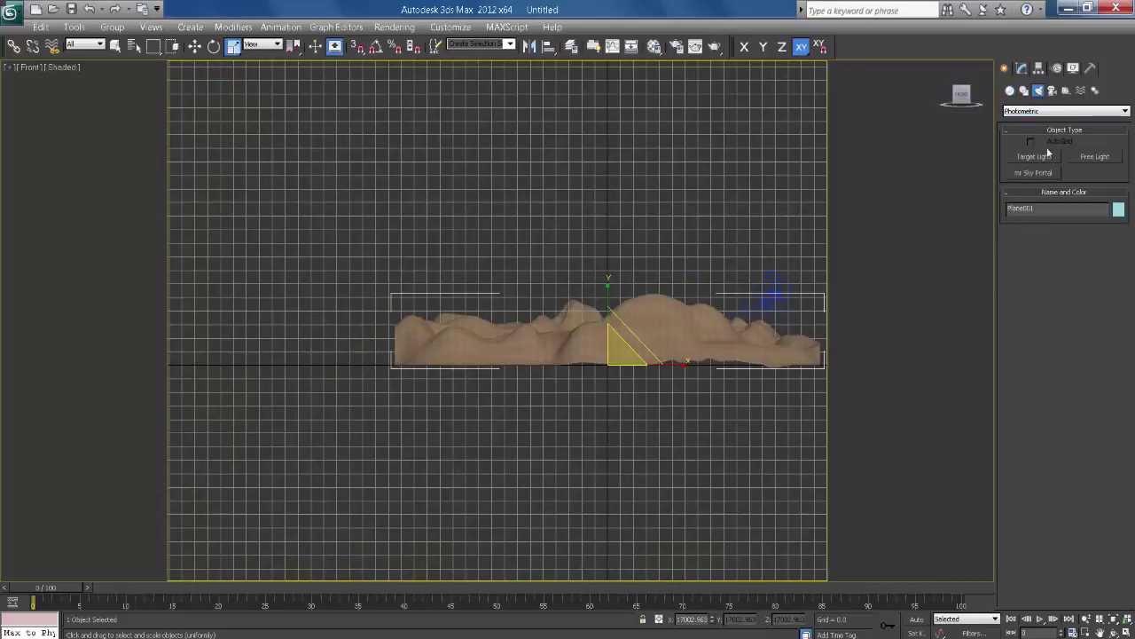
left_click(1038, 110)
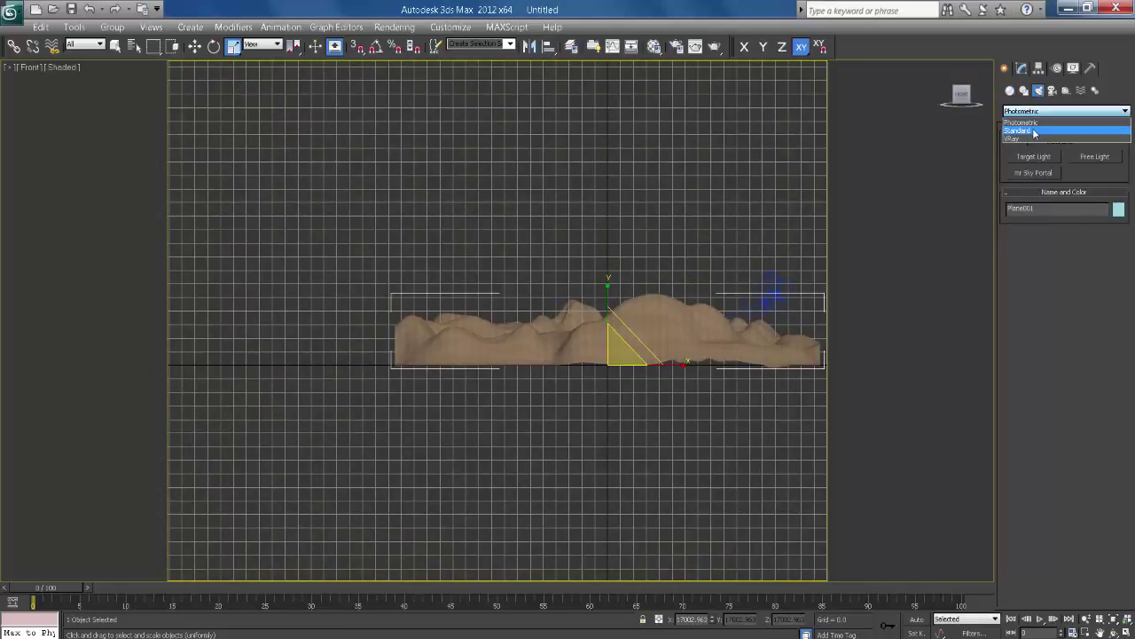
left_click(1034, 131)
left_click(1034, 173)
middle_click_drag(511, 193, 545, 278)
scroll(545, 278, "down", 5)
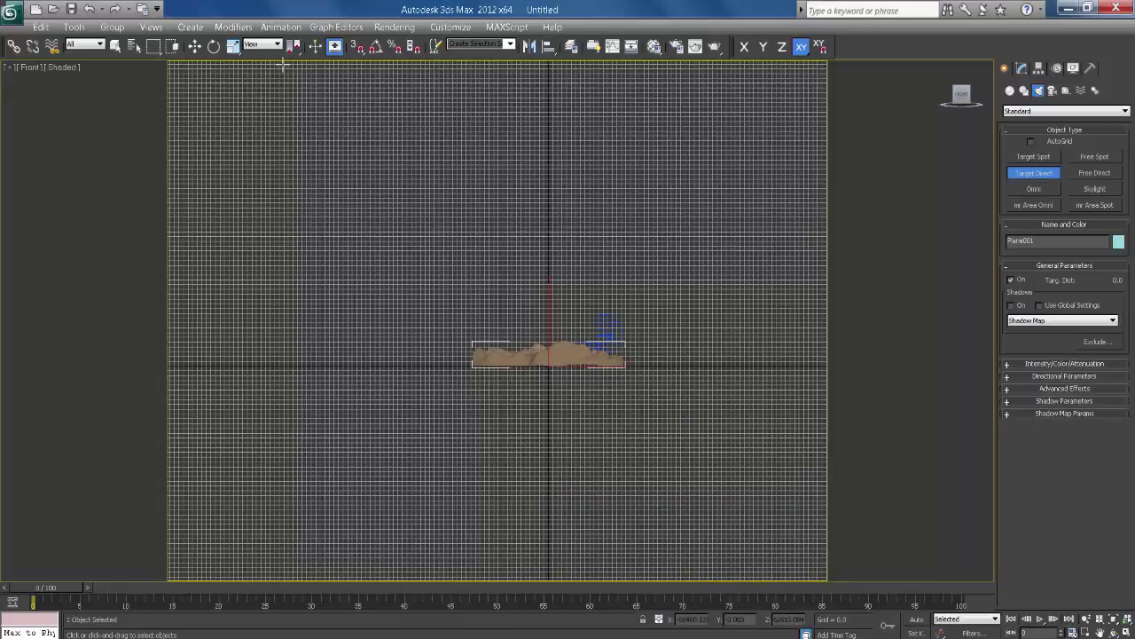
left_click_drag(342, 78, 532, 347)
key("w")
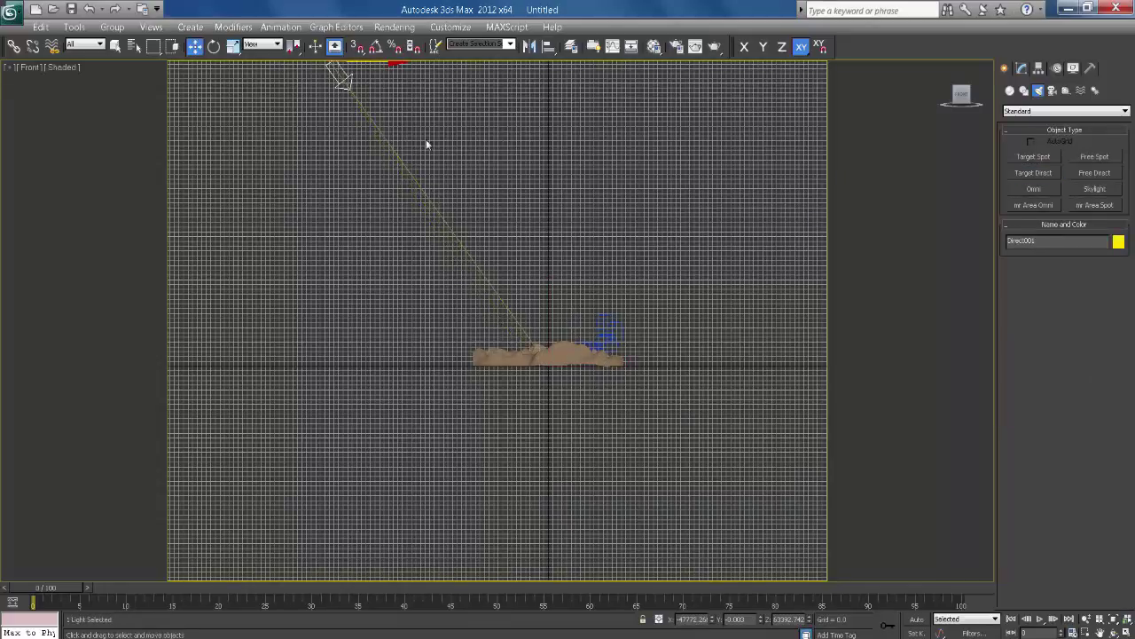
Step: Turn on shadows for the directional light, keeping the Shadow Map type
middle_click_drag(970, 94, 962, 112)
left_click(1023, 70)
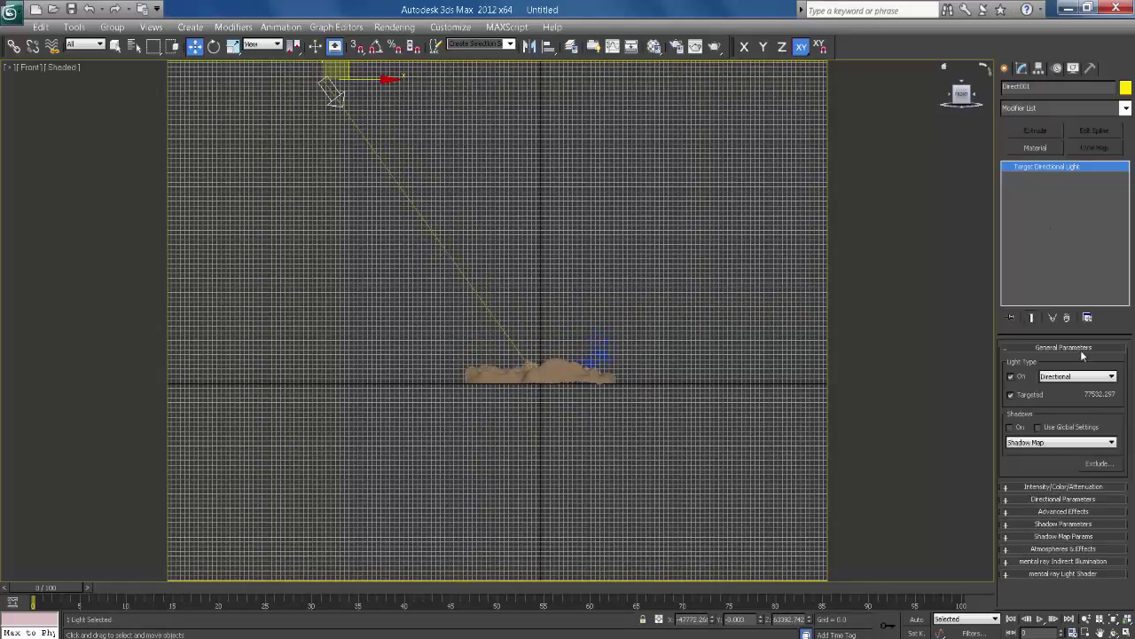
left_click(1063, 446)
left_click(1018, 427)
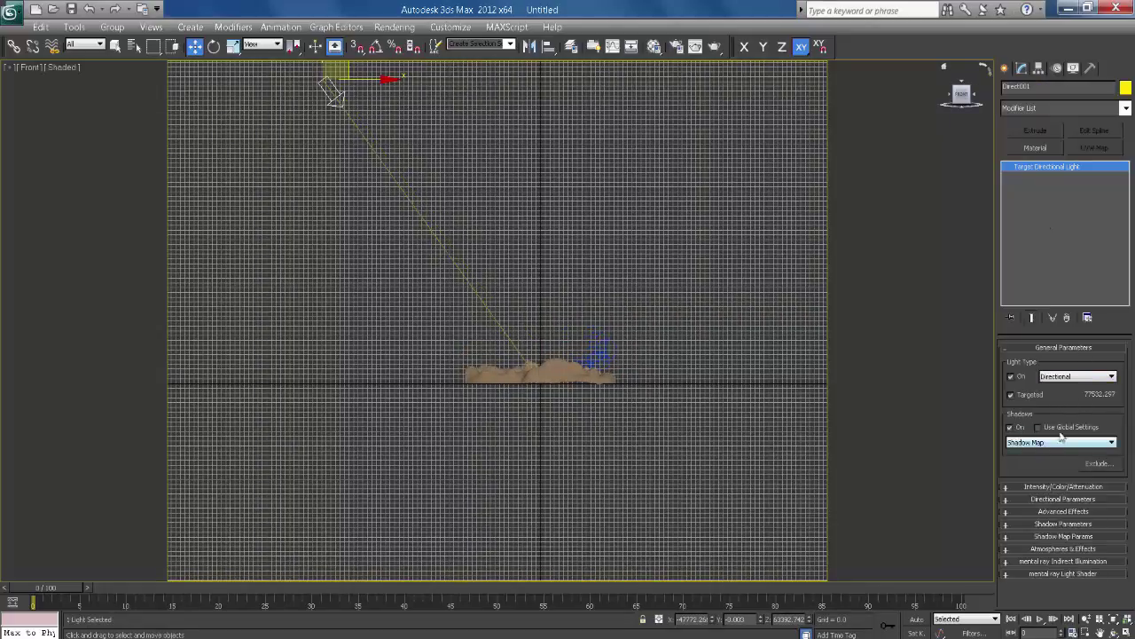
Step: Set the directional light's color to a pale yellow
left_click(1051, 487)
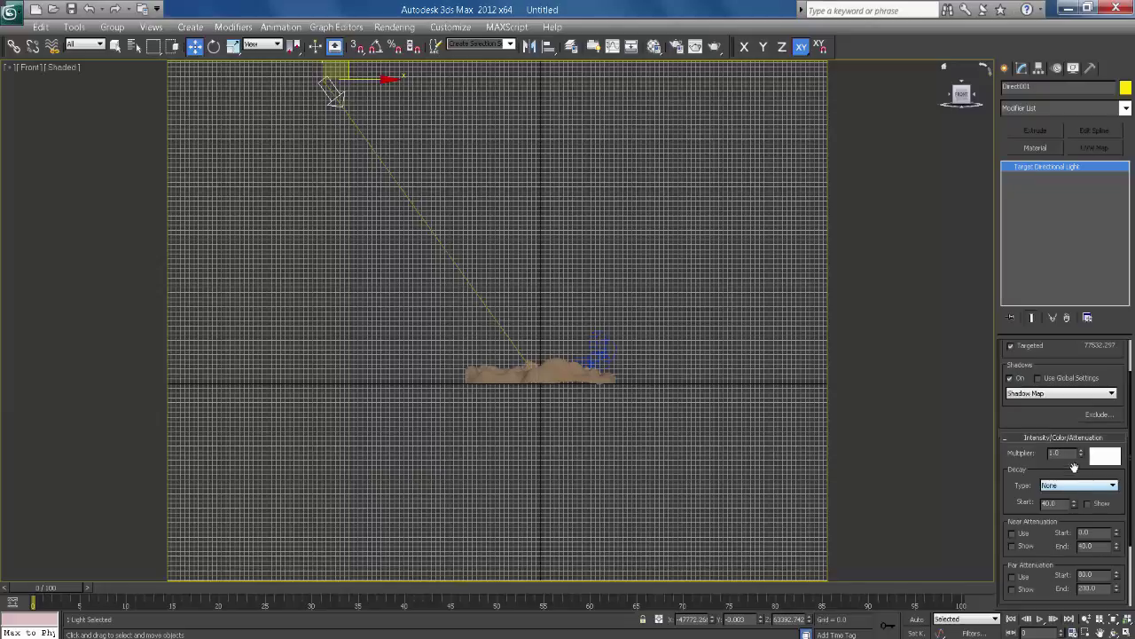
left_click(1105, 461)
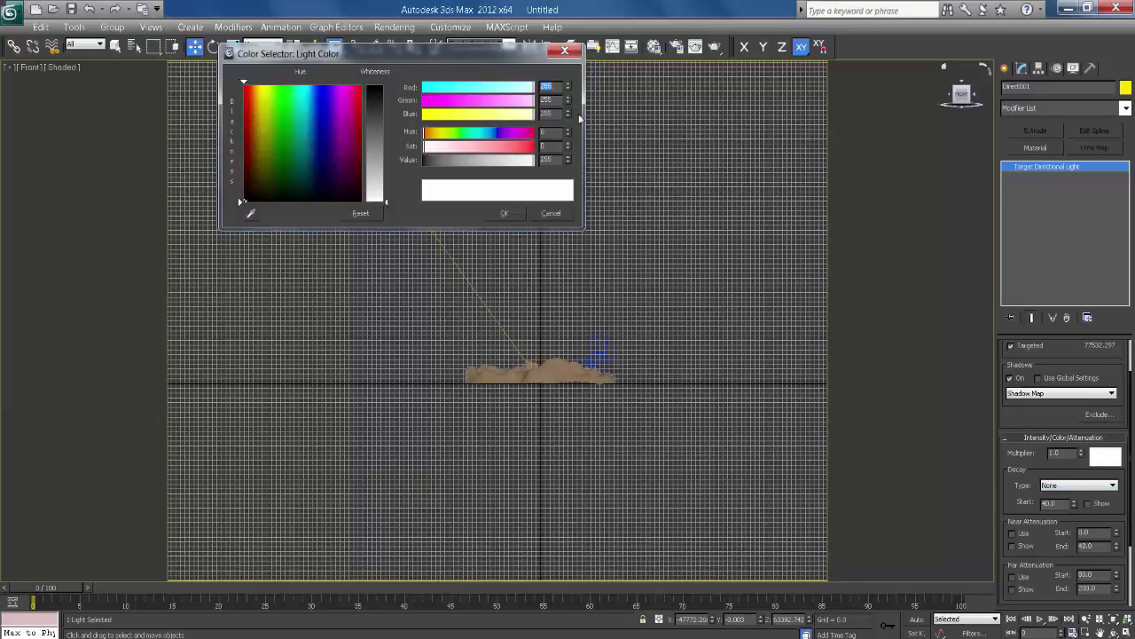
left_click(508, 115)
left_click(509, 213)
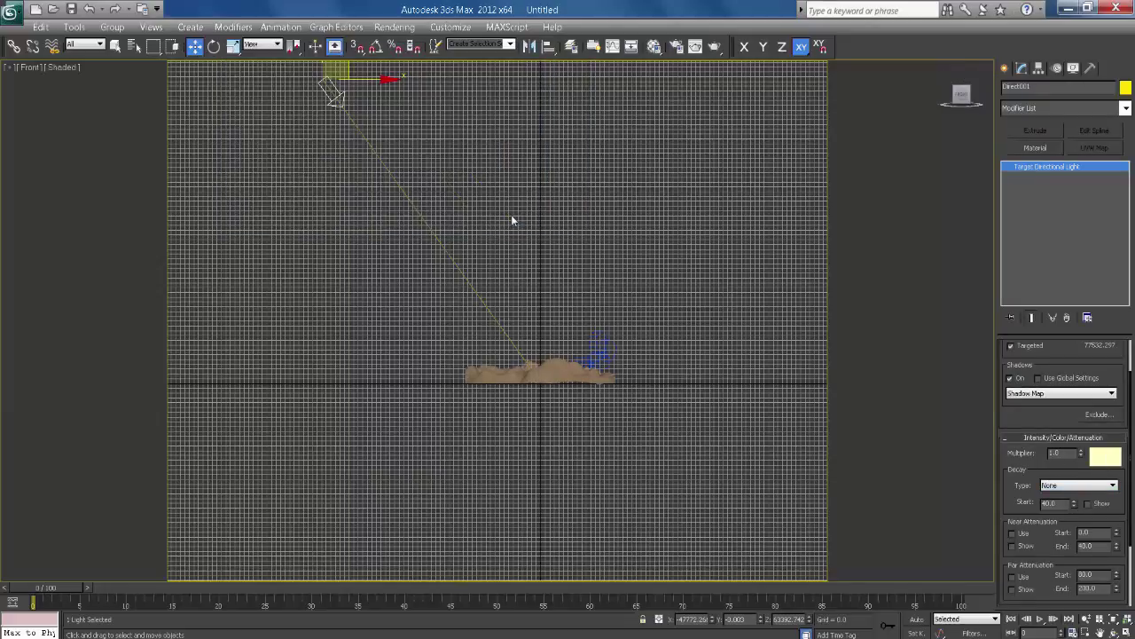
double_click(1063, 453)
left_click(1042, 437)
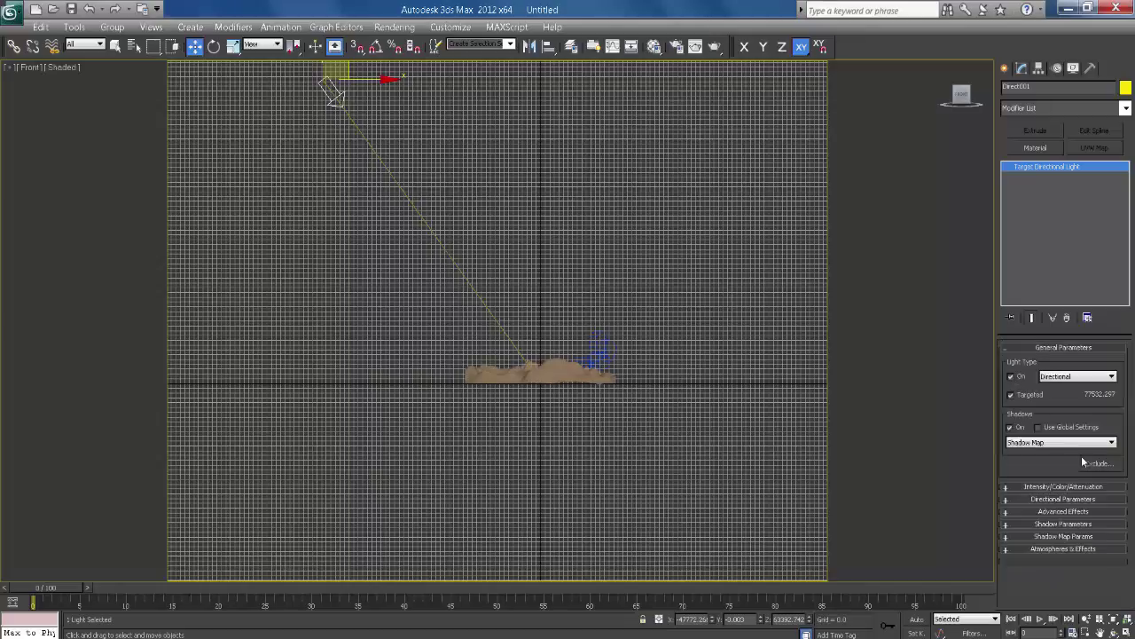
Step: Enlarge the directional light's Hotspot/Beam to about 12200 so its cone spans much of the terrain
left_click(1061, 500)
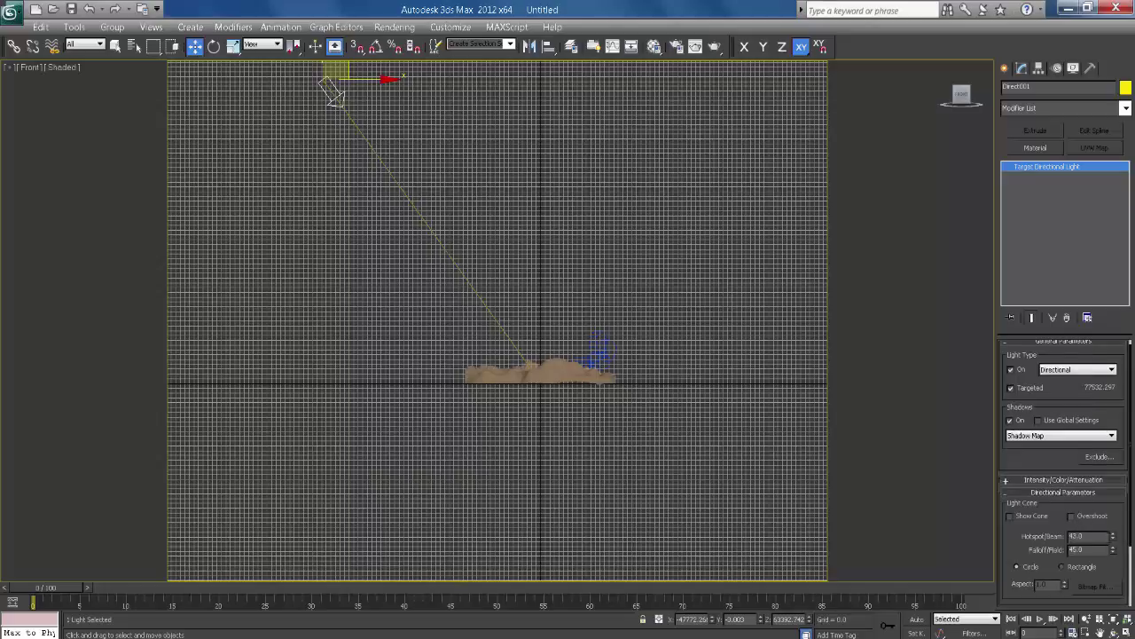
left_click_drag(1113, 534, 711, 539)
left_click_drag(1113, 536, 1114, 355)
left_click_drag(1114, 497, 1113, 461)
left_click_drag(1114, 536, 1116, 510)
Step: In a Perspective view, widen the light's Hotspot/Beam further to about 19444, checking its coverage of the terrain from several angles
key("p")
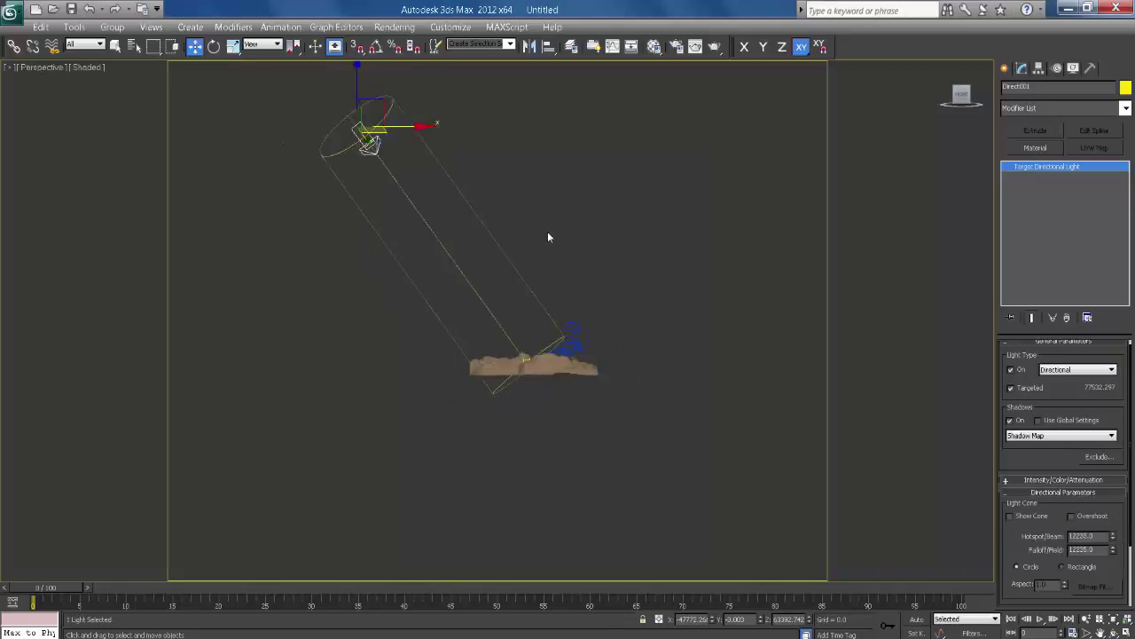
middle_click_drag(547, 236, 563, 372, "alt")
left_click_drag(1114, 540, 1113, 514)
middle_click_drag(503, 363, 486, 312, "alt")
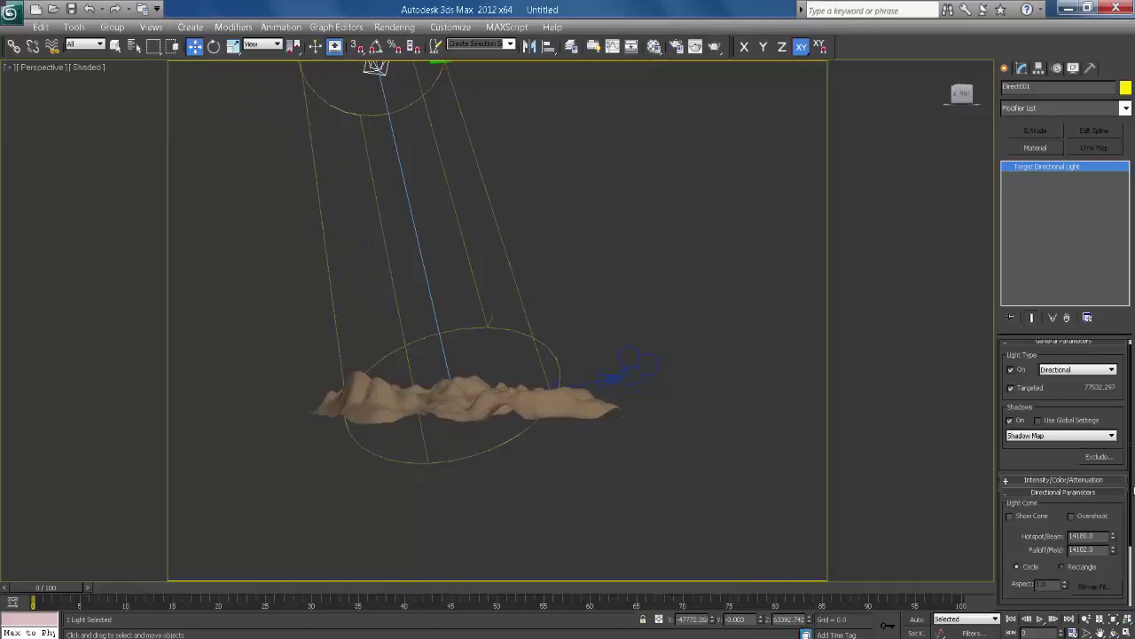
left_click_drag(1114, 536, 1074, 231)
middle_click_drag(543, 294, 785, 380, "alt")
left_click_drag(1115, 540, 1050, 464)
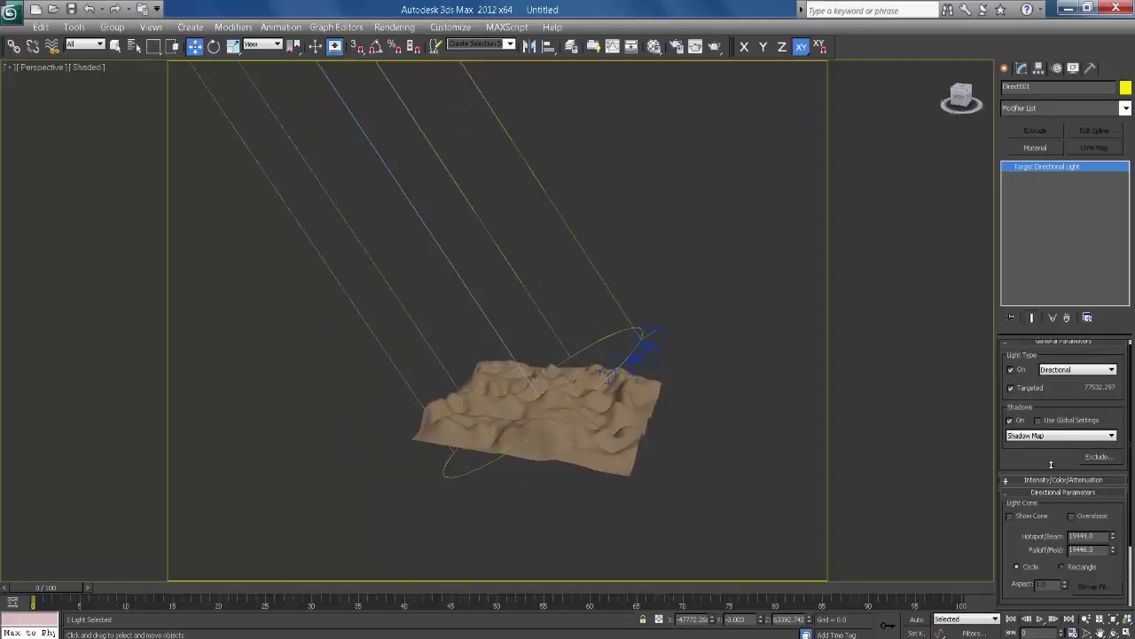
Step: Widen the directional light's Hotspot/Beam to about 21867 so its cone covers the whole terrain, and return to the Camera001 view
left_click_drag(1115, 540, 1115, 501)
middle_click_drag(667, 228, 578, 237)
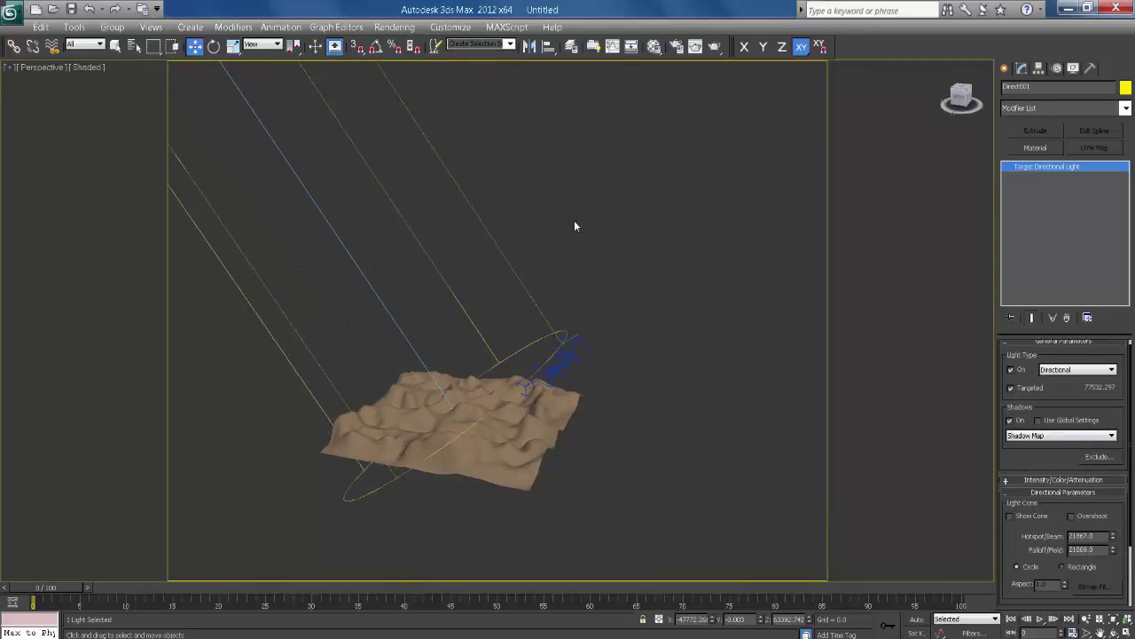
key("c")
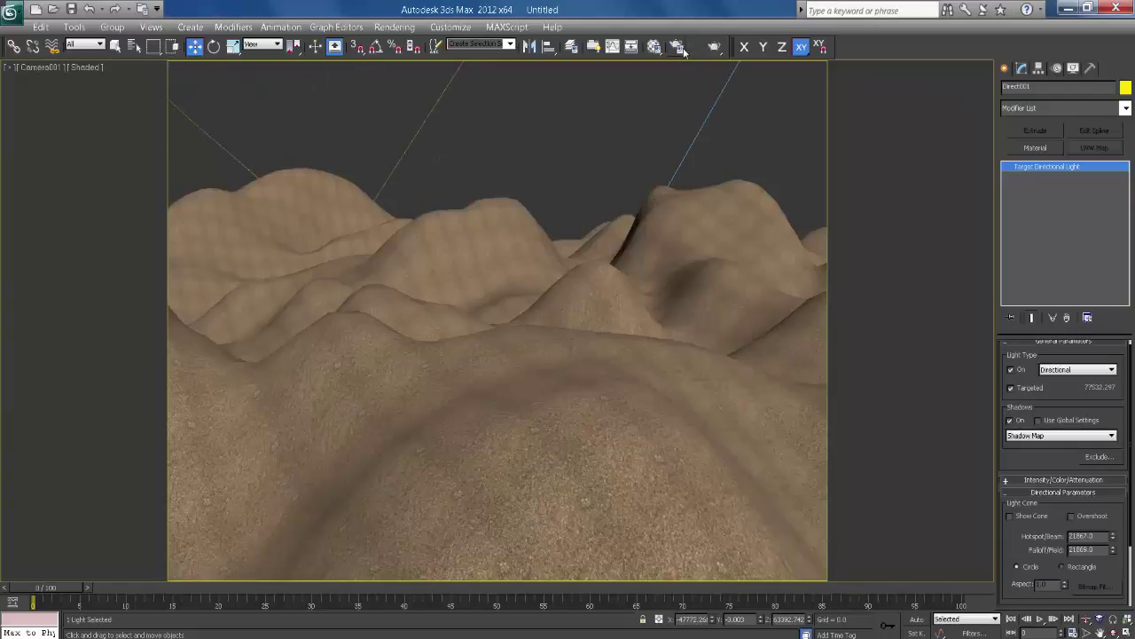
Step: Set the render output size to HDTV (video) at 1280x720 and render the Camera001 view
left_click(676, 46)
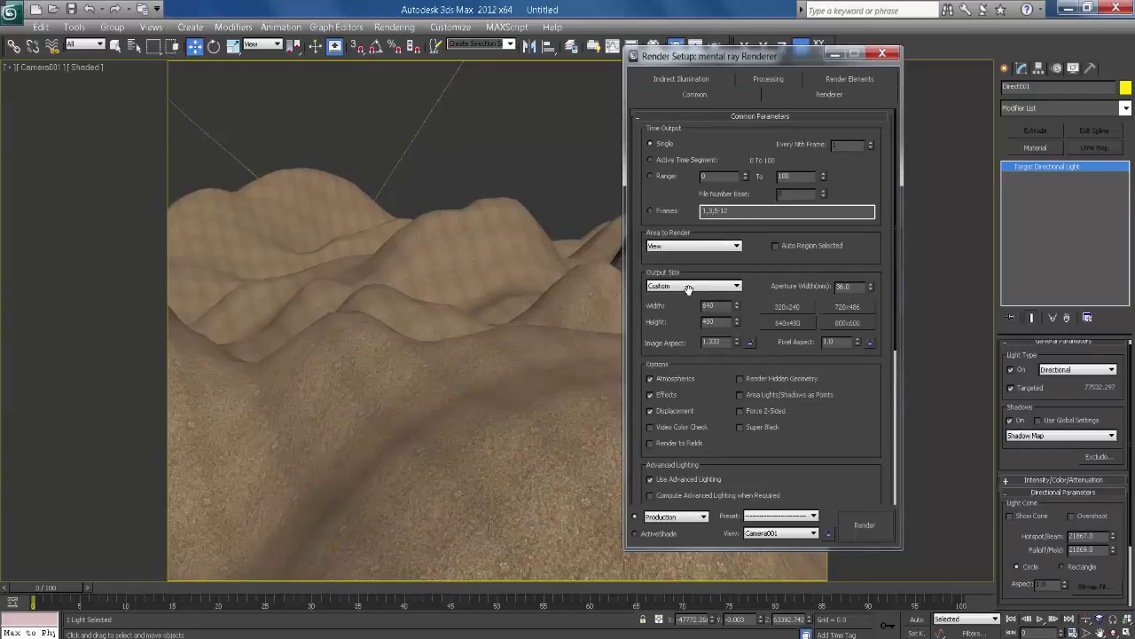
left_click(690, 286)
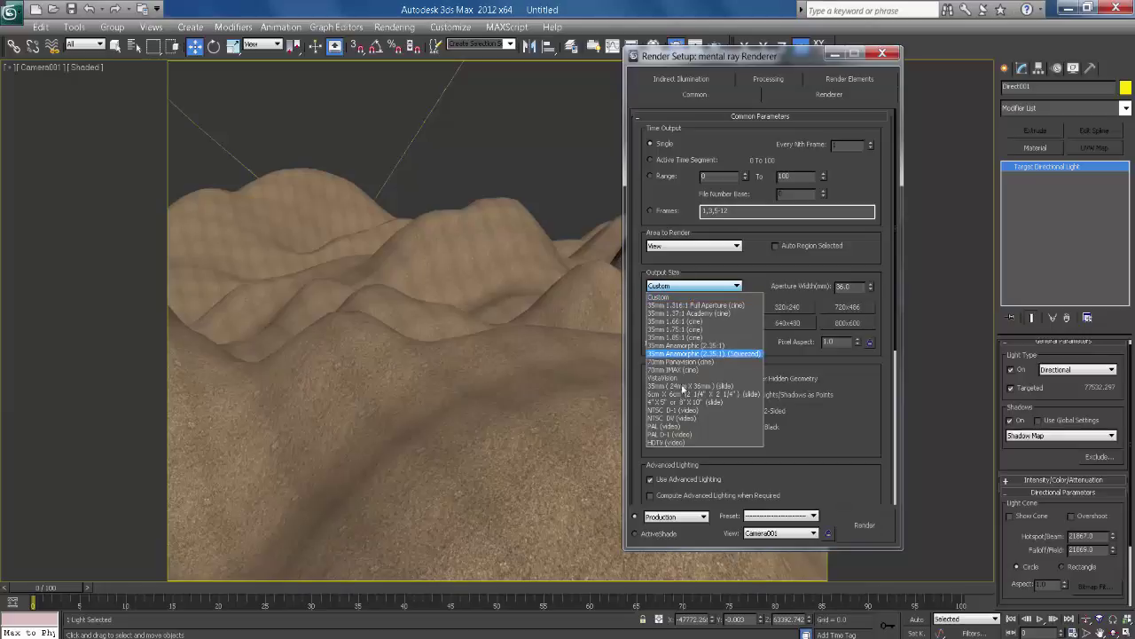
left_click(670, 441)
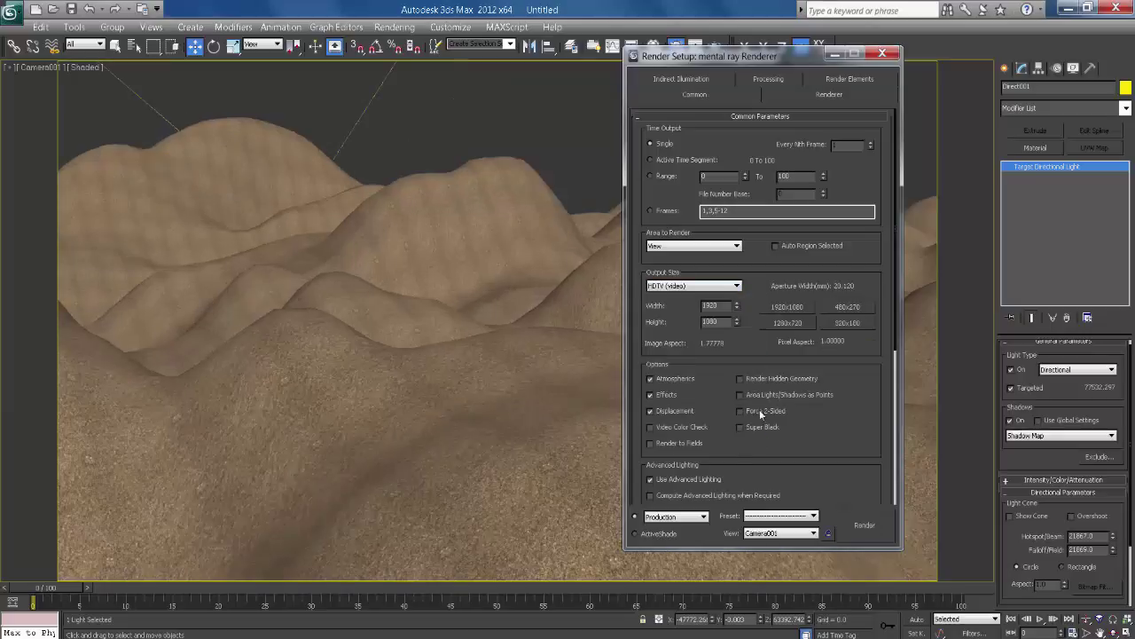
left_click(797, 325)
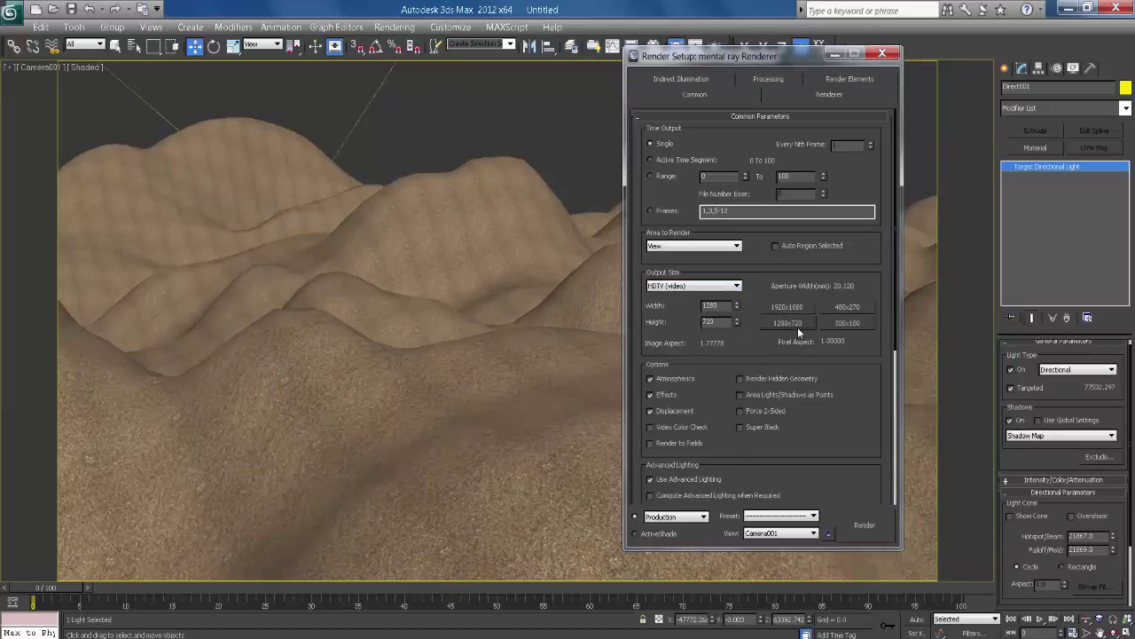
left_click(856, 524)
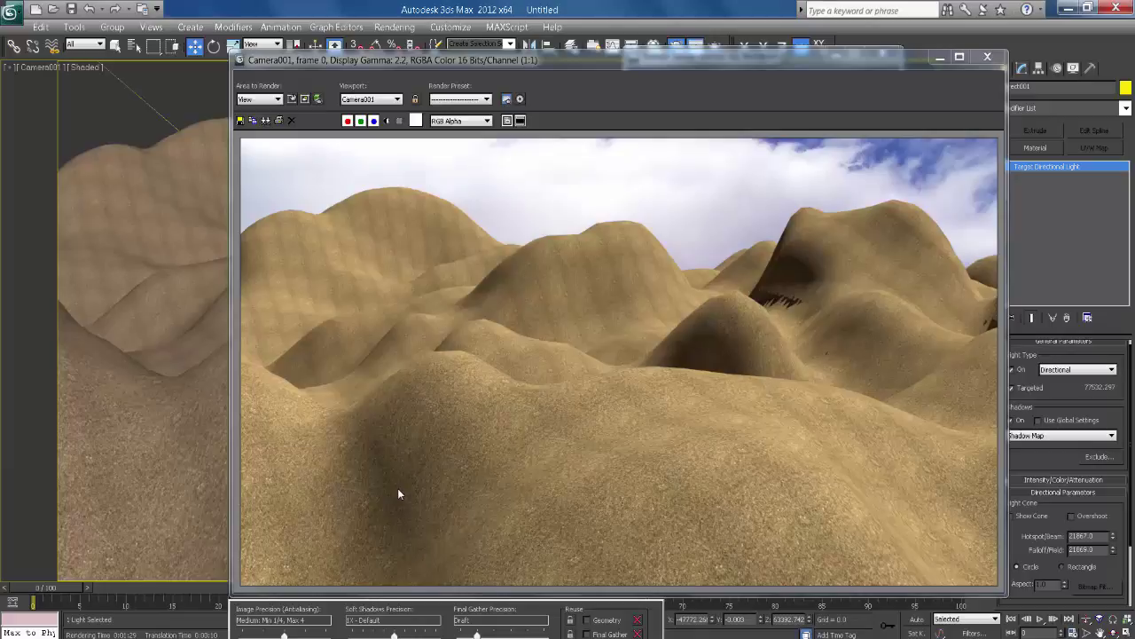
left_click_drag(615, 62, 607, 44)
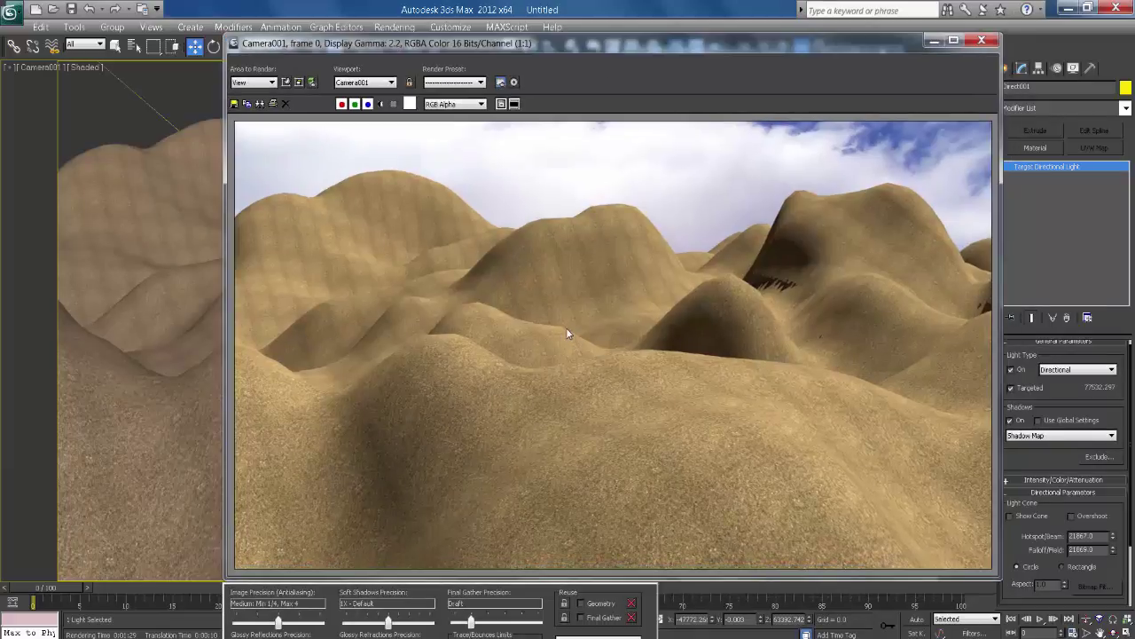